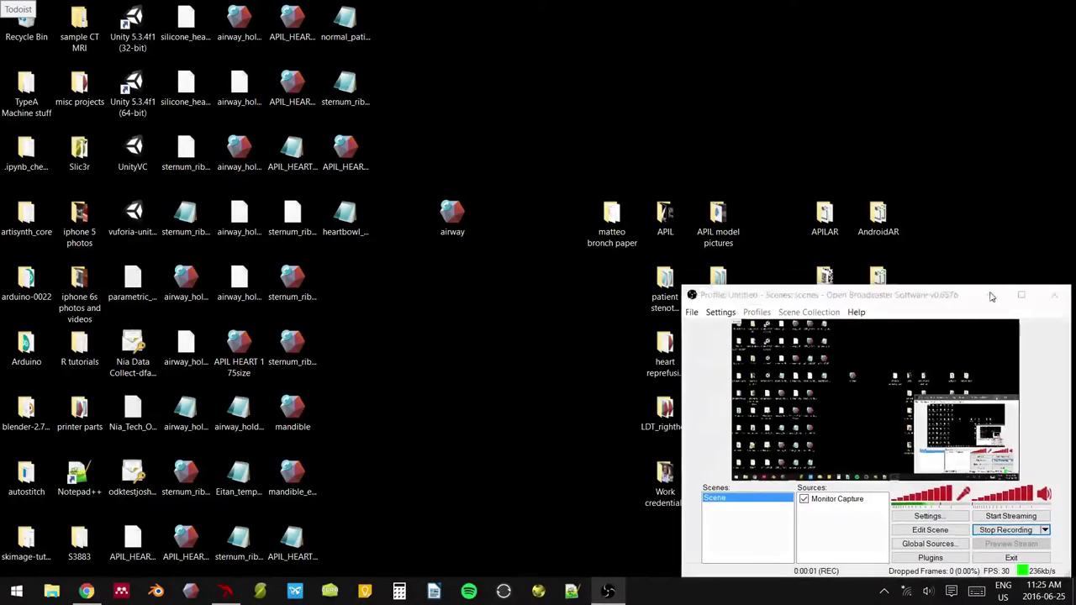
left_click_drag(417, 114, 490, 311)
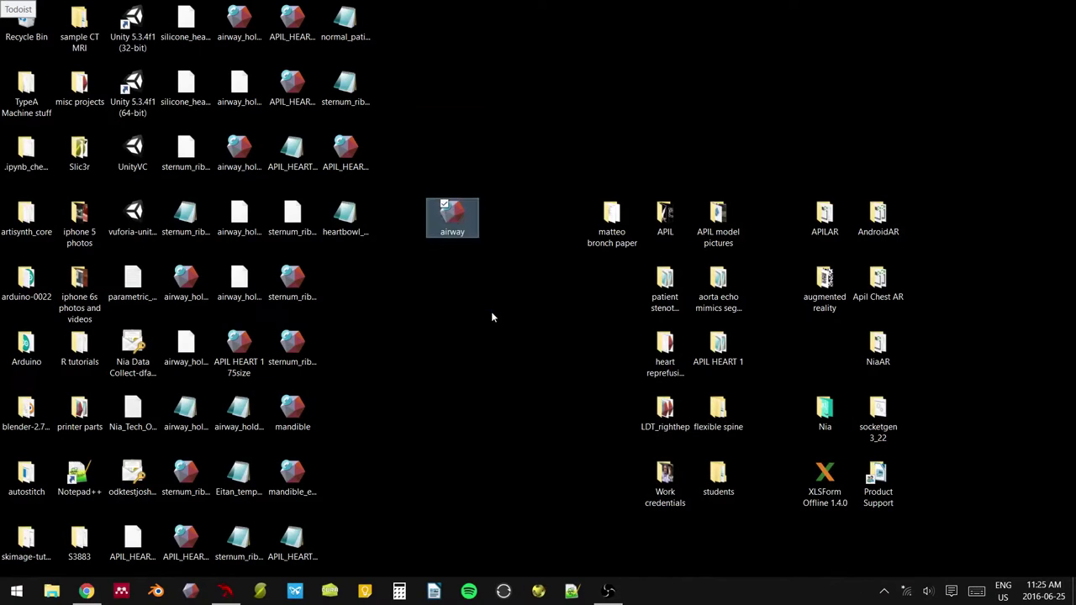
left_click(487, 315)
mouse_move(425, 158)
left_mouse_down()
mouse_move(497, 292)
mouse_move(471, 274)
mouse_move(430, 133)
mouse_move(453, 348)
mouse_move(451, 337)
mouse_move(472, 343)
left_mouse_up()
left_click(476, 275)
left_click(430, 133)
left_click(459, 347)
left_click_drag(416, 126, 495, 348)
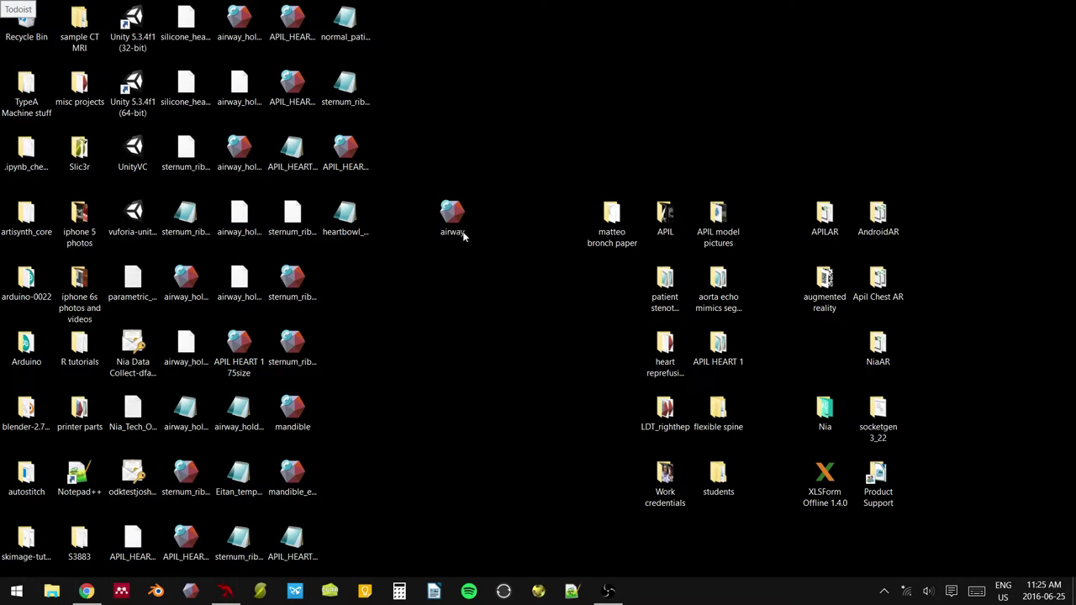
left_click_drag(462, 223, 474, 278)
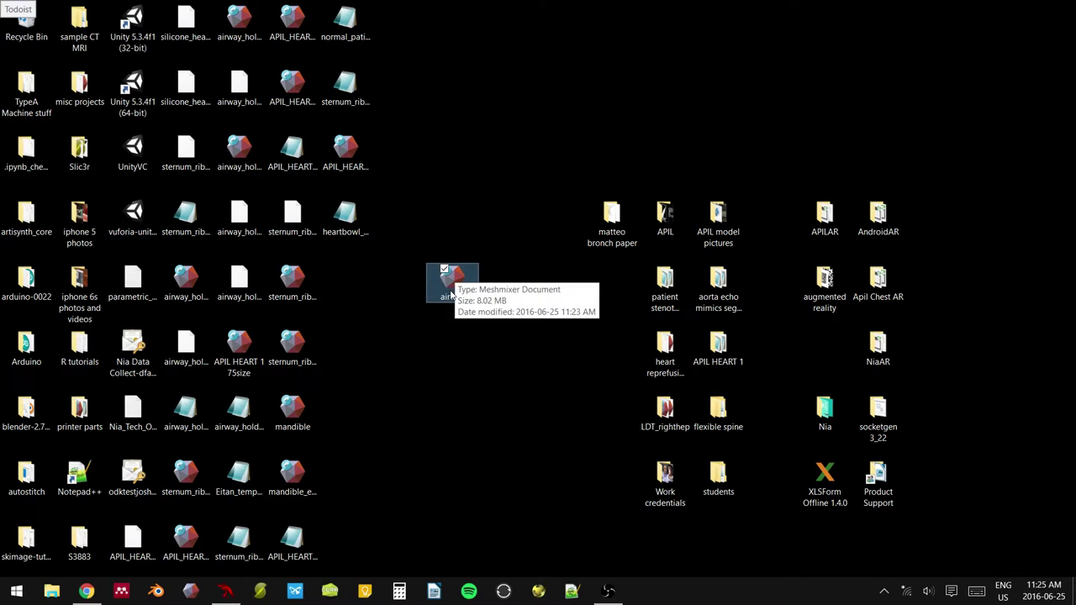
left_click(456, 339)
Open the airway model from the desktop in Meshmixer and maximize its window.
double_click(450, 271)
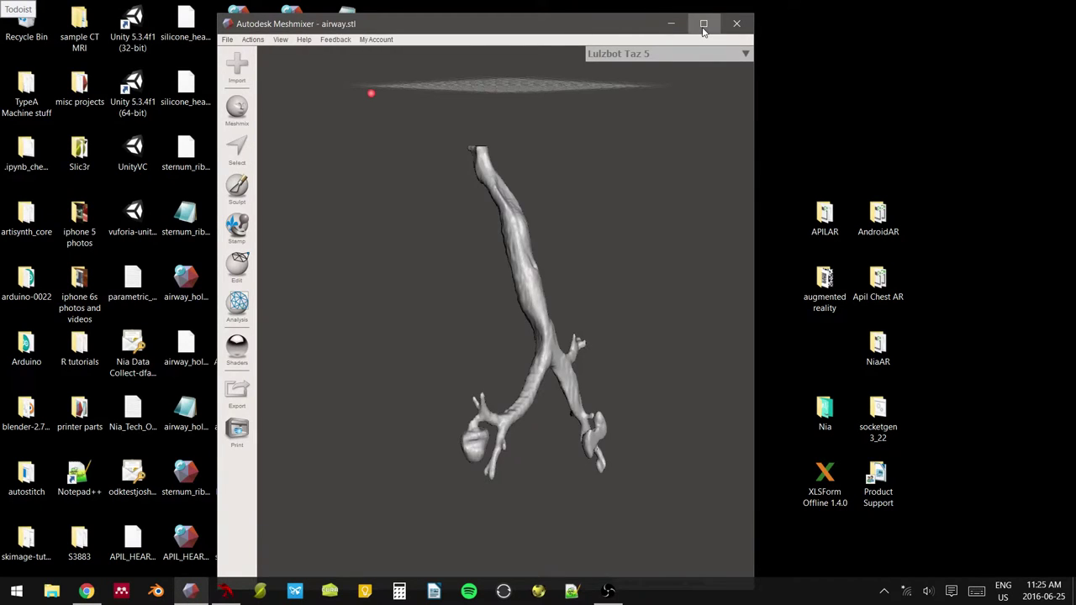
left_click(704, 23)
right_click_drag(381, 338, 646, 374)
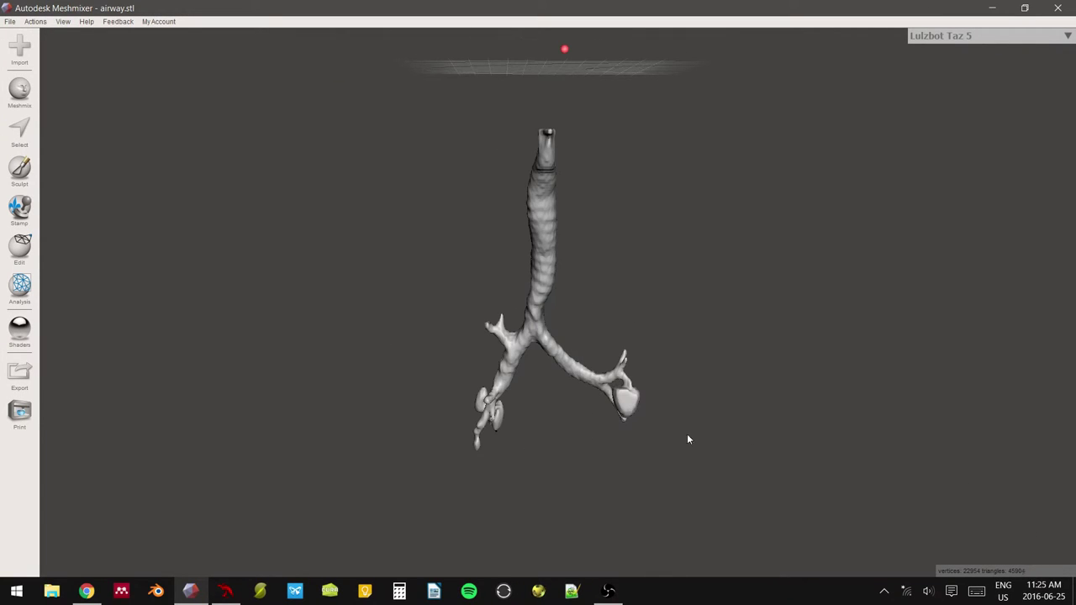
right_click_drag(474, 372, 601, 331)
scroll(603, 261, "down", 3)
scroll(516, 353, "up", 3)
middle_click_drag(516, 353, 523, 244)
right_click_drag(523, 244, 430, 315)
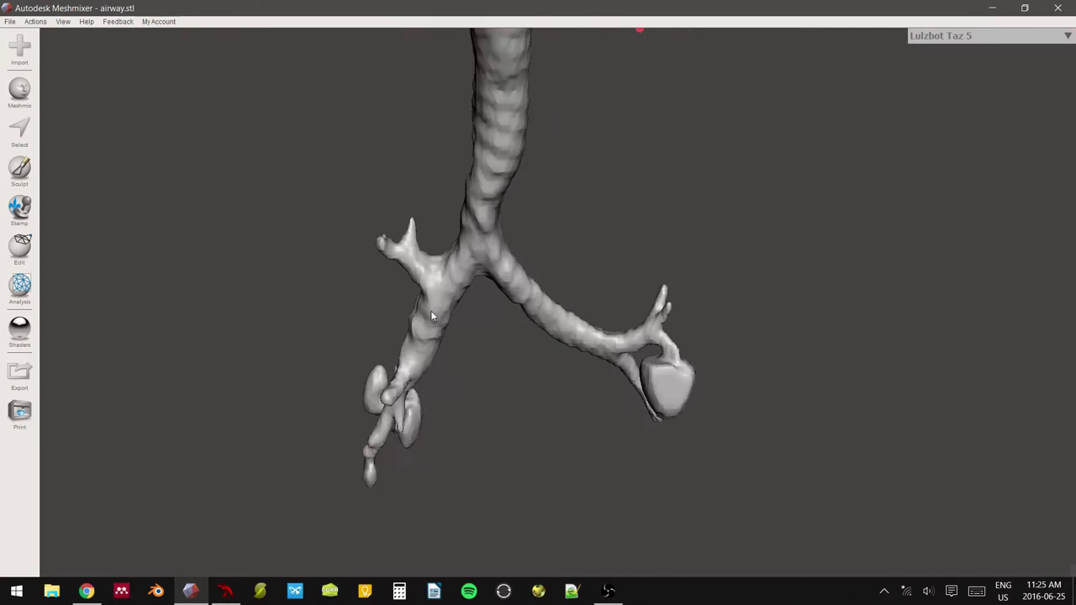
left_click(991, 8)
left_click(451, 289)
left_click(451, 390)
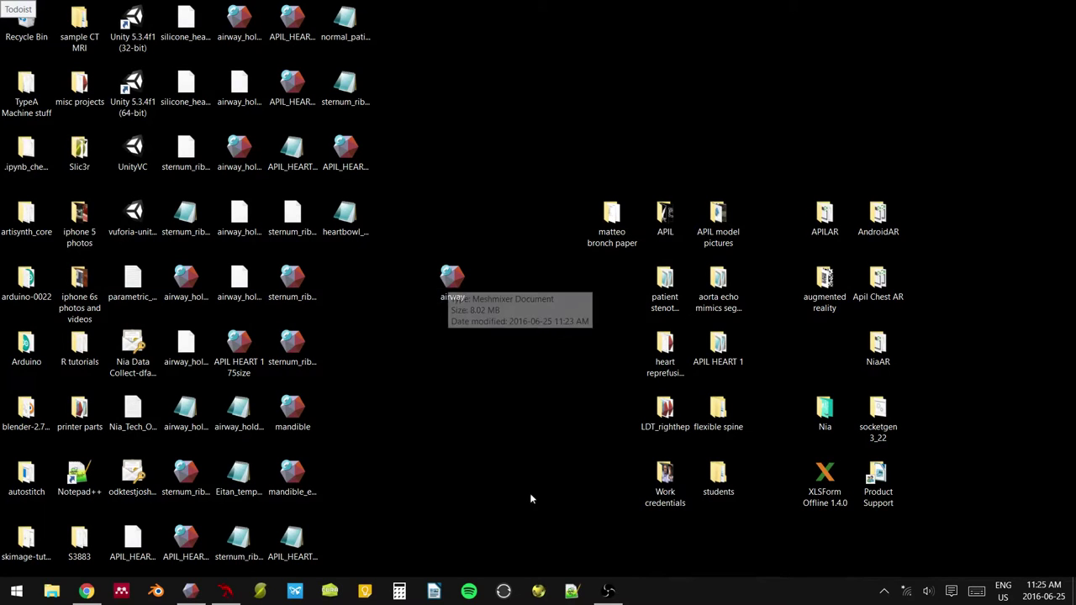
left_click(192, 592)
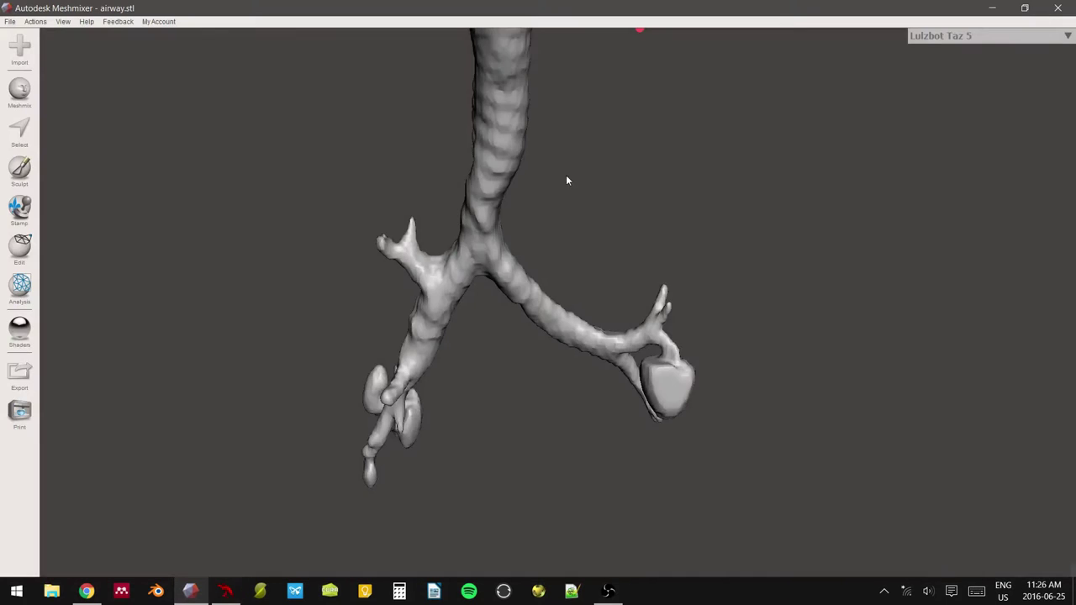
right_click_drag(914, 150, 730, 256)
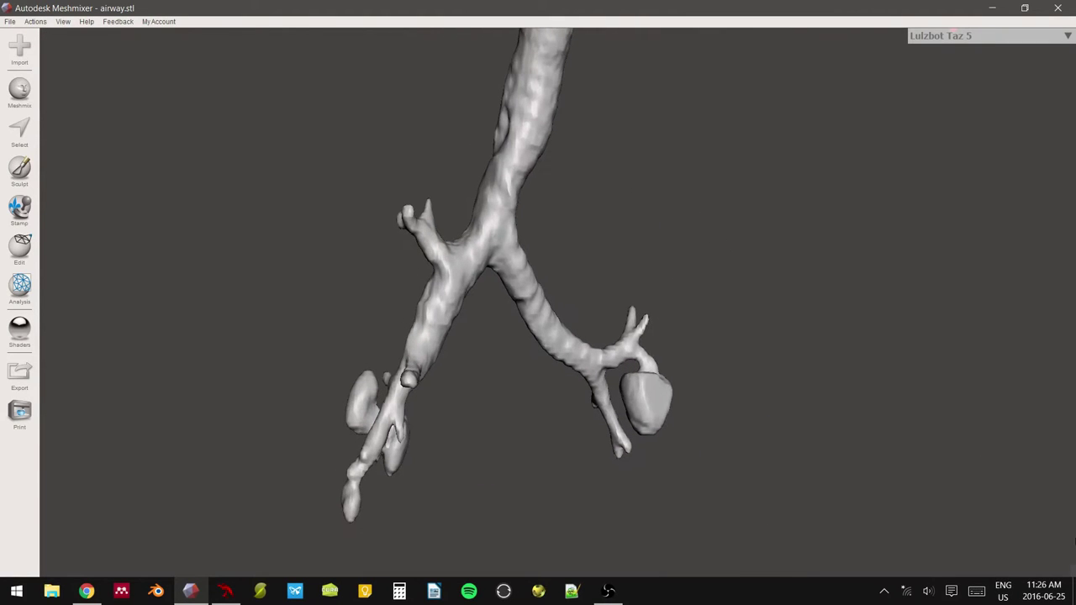
right_click_drag(800, 473, 664, 350)
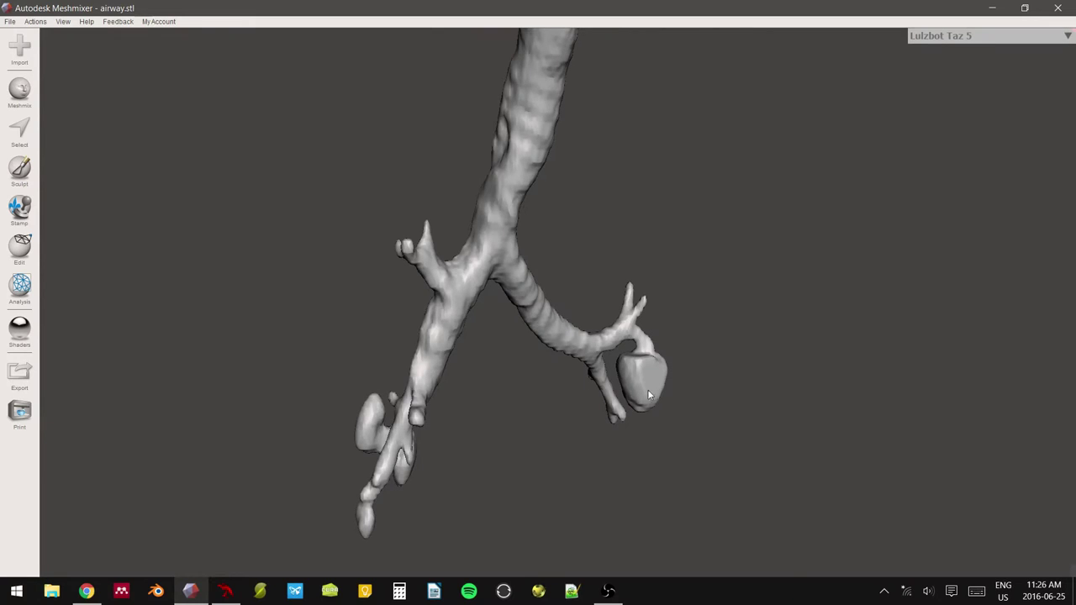
right_click_drag(647, 392, 660, 342)
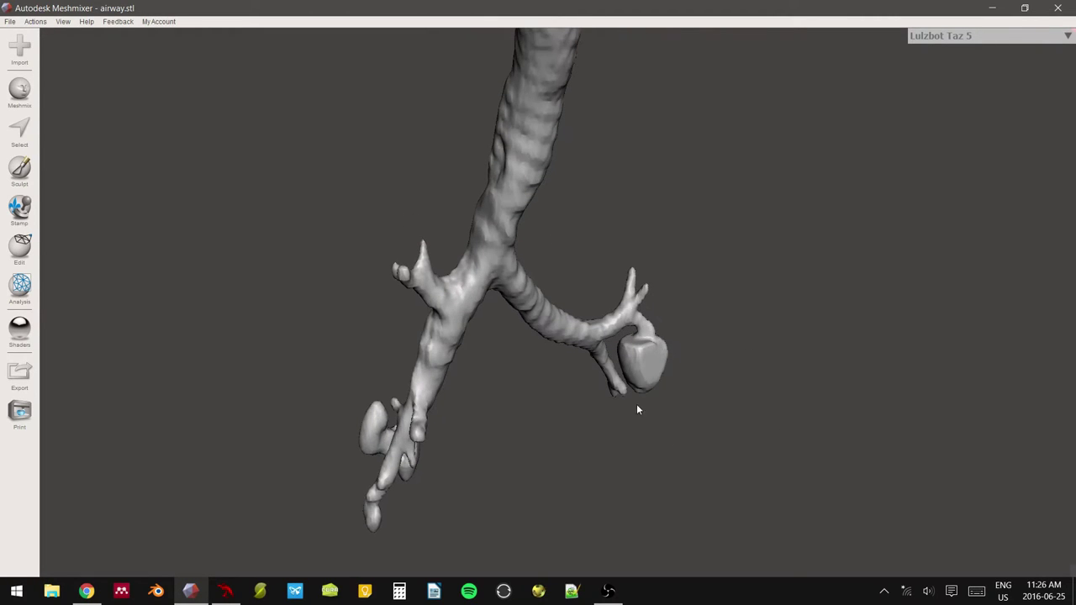
left_click(30, 248)
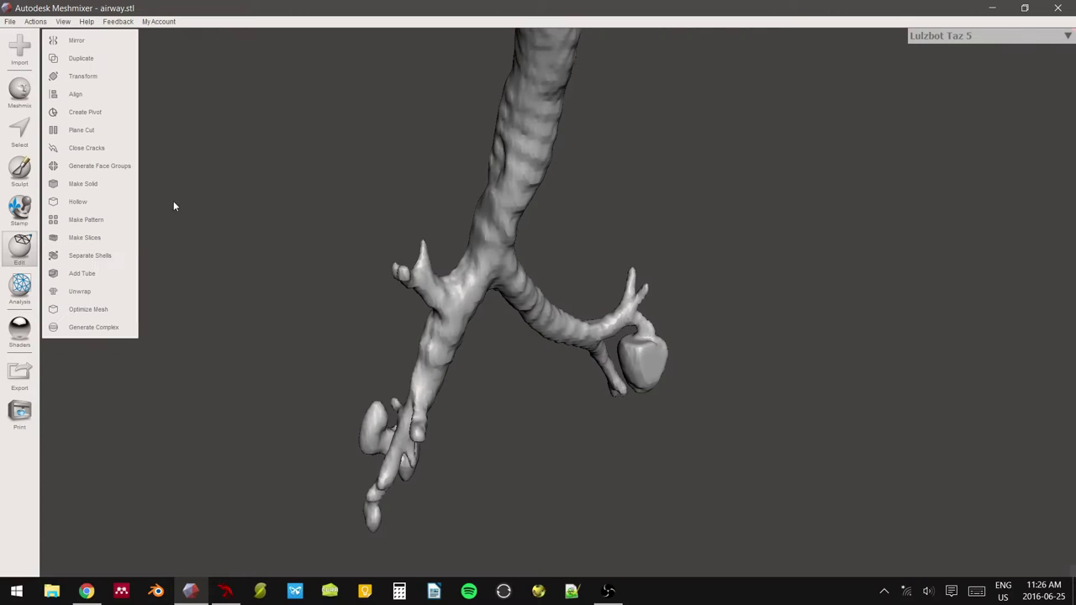
right_click_drag(291, 130, 175, 52)
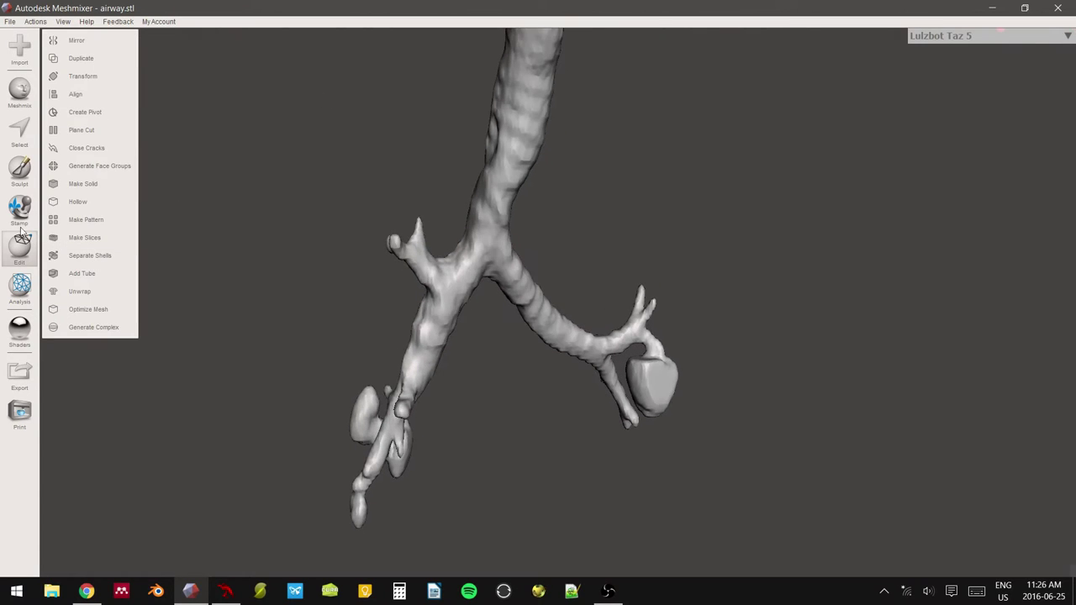
Start the Select tool and set the Unwrap Brush size to 20.
left_click(22, 143)
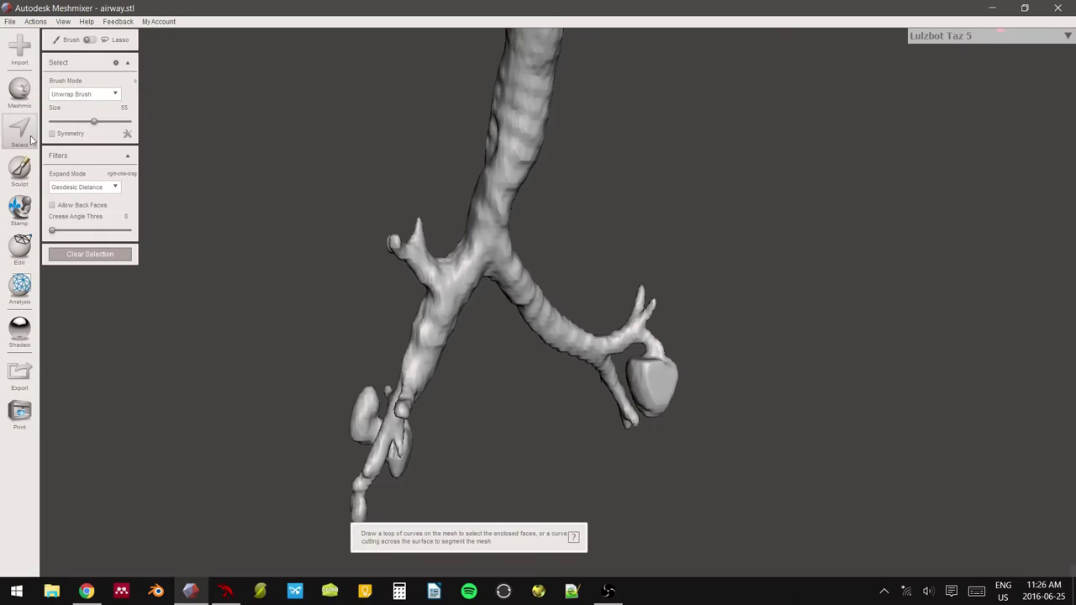
left_click_drag(95, 122, 65, 130)
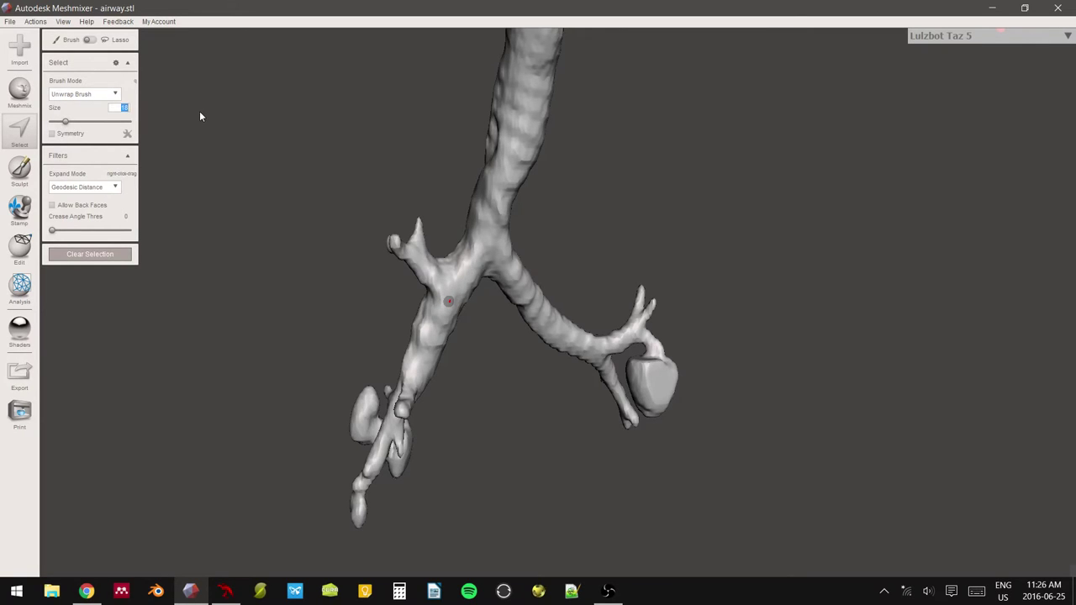
type("20")
scroll(355, 164, "up", 1)
scroll(355, 165, "up", 8)
scroll(535, 211, "down", 5)
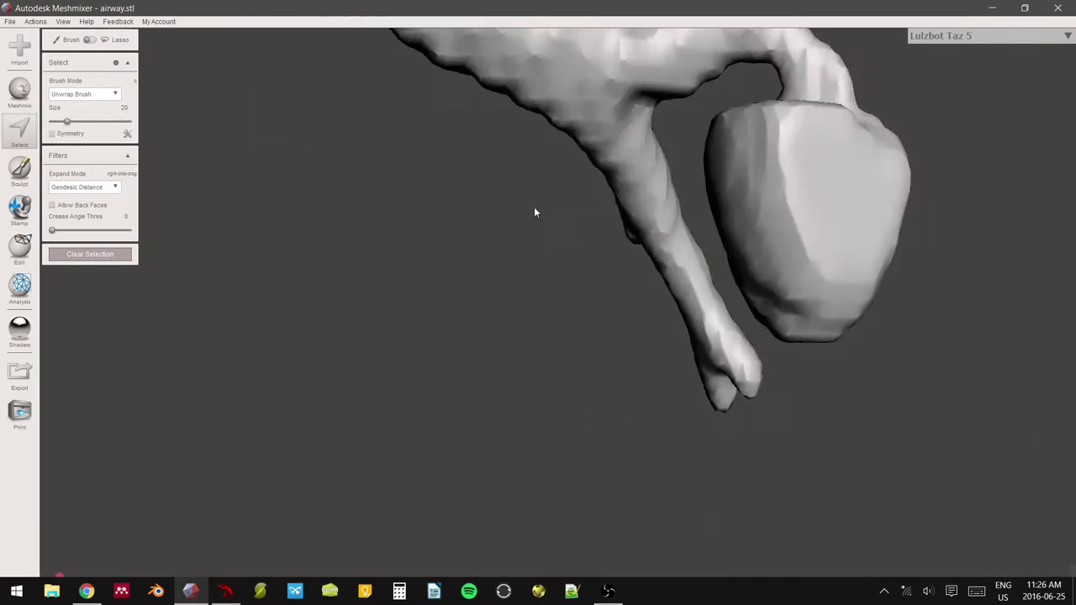
right_click_drag(536, 211, 519, 265)
left_click(545, 299)
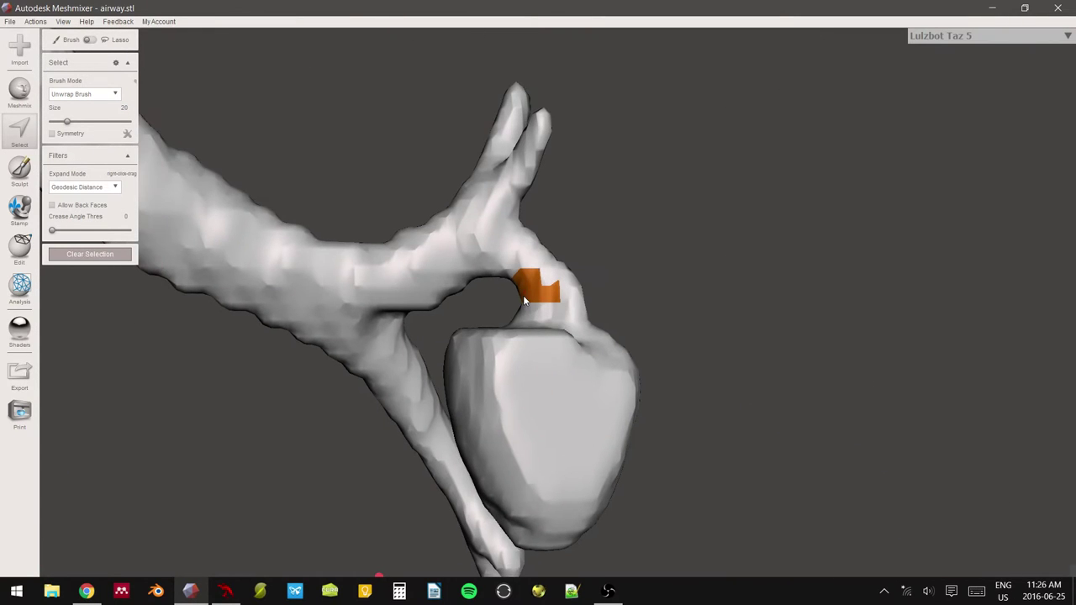
left_click_drag(523, 295, 589, 309)
right_click_drag(590, 310, 635, 326)
left_click_drag(703, 319, 726, 317)
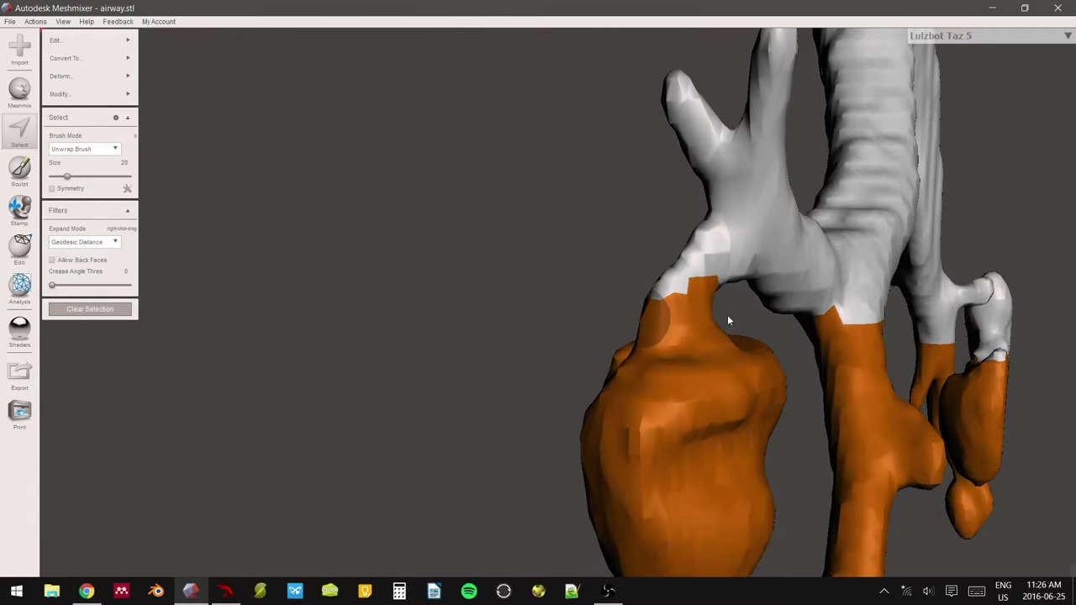
left_click(92, 309)
Select a band of faces around the neck joining the large bulb to its branch and delete it.
left_click(19, 128)
left_click_drag(654, 320, 711, 324)
mouse_move(711, 320)
right_mouse_down()
mouse_move(723, 333)
mouse_move(641, 331)
mouse_move(604, 306)
mouse_move(381, 320)
mouse_move(450, 330)
mouse_move(345, 340)
mouse_move(667, 296)
mouse_move(691, 318)
mouse_move(677, 378)
mouse_move(751, 382)
mouse_move(578, 304)
mouse_move(480, 406)
mouse_move(376, 335)
right_mouse_up()
key("Delete")
Select the faces connecting the two smaller lumps to the other lower branch and delete them.
scroll(578, 303, "down", 5)
right_click_drag(340, 384, 402, 273)
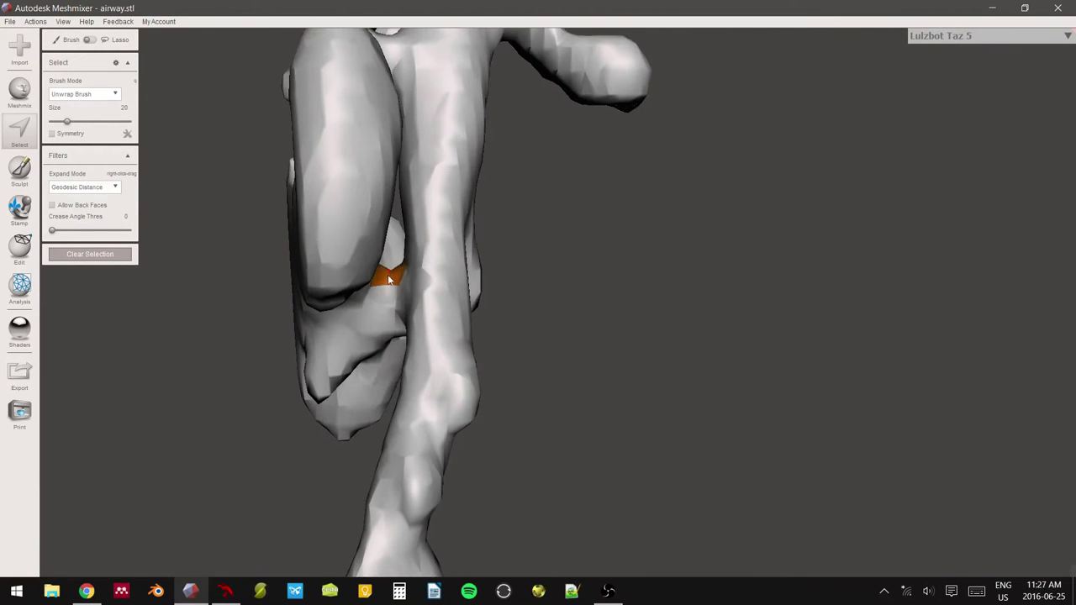
mouse_move(519, 310)
right_mouse_down()
mouse_move(378, 287)
mouse_move(528, 320)
mouse_move(657, 382)
right_mouse_up()
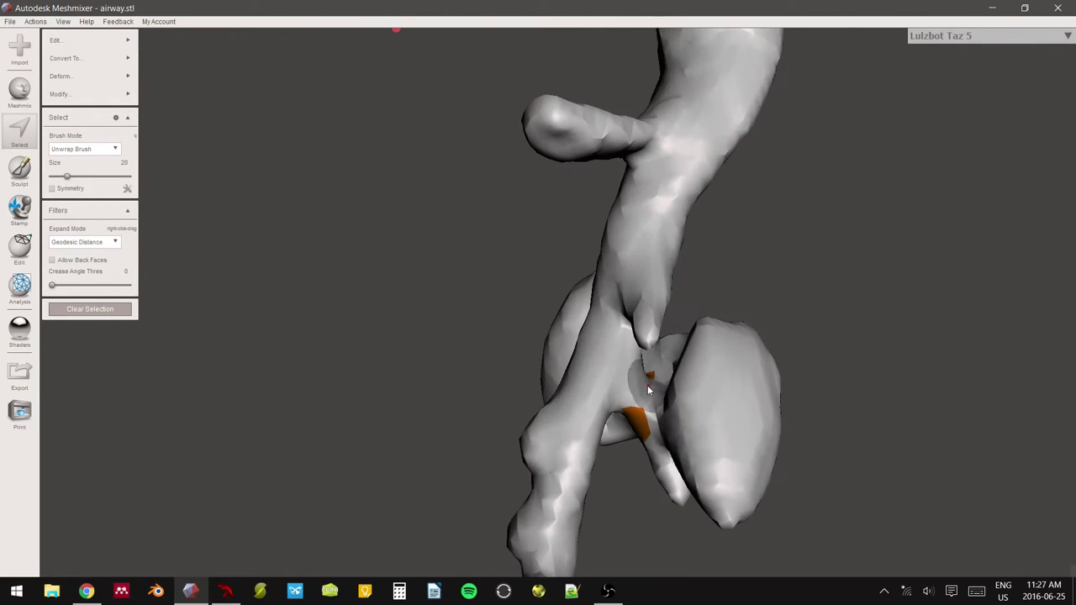
left_click_drag(649, 383, 650, 402)
mouse_move(763, 384)
right_mouse_down()
mouse_move(670, 364)
mouse_move(644, 320)
mouse_move(711, 401)
mouse_move(526, 384)
mouse_move(481, 340)
right_mouse_up()
scroll(481, 340, "down", 6)
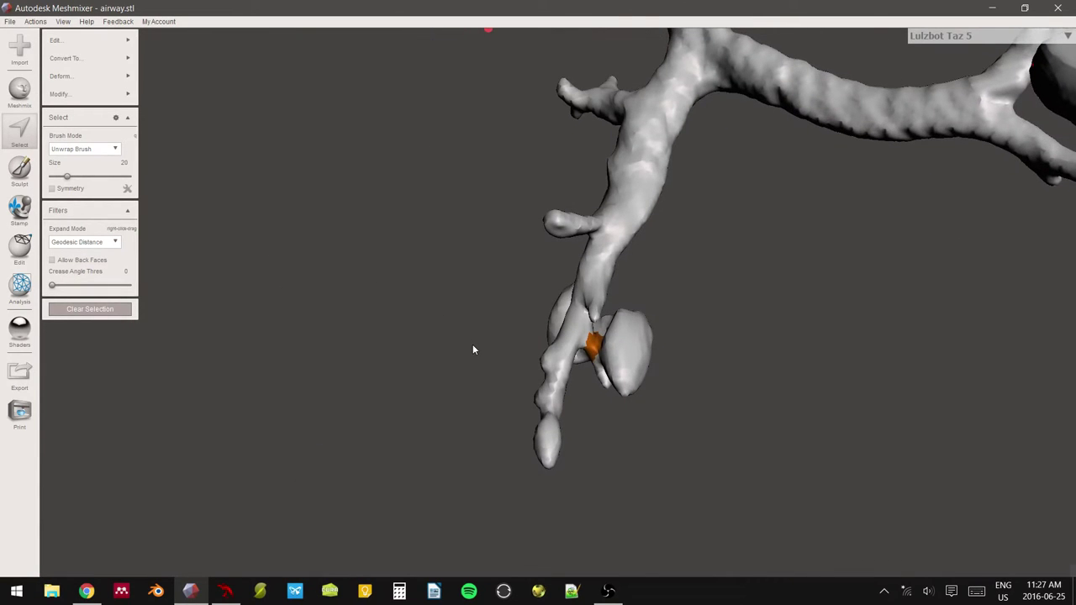
key("Delete")
Select the whole connected main airway, invert the selection and delete the detached lumps.
right_click_drag(472, 340, 519, 322)
scroll(520, 322, "down", 3)
middle_click_drag(740, 167, 687, 193)
scroll(504, 260, "down", 3)
right_click_drag(490, 252, 551, 289)
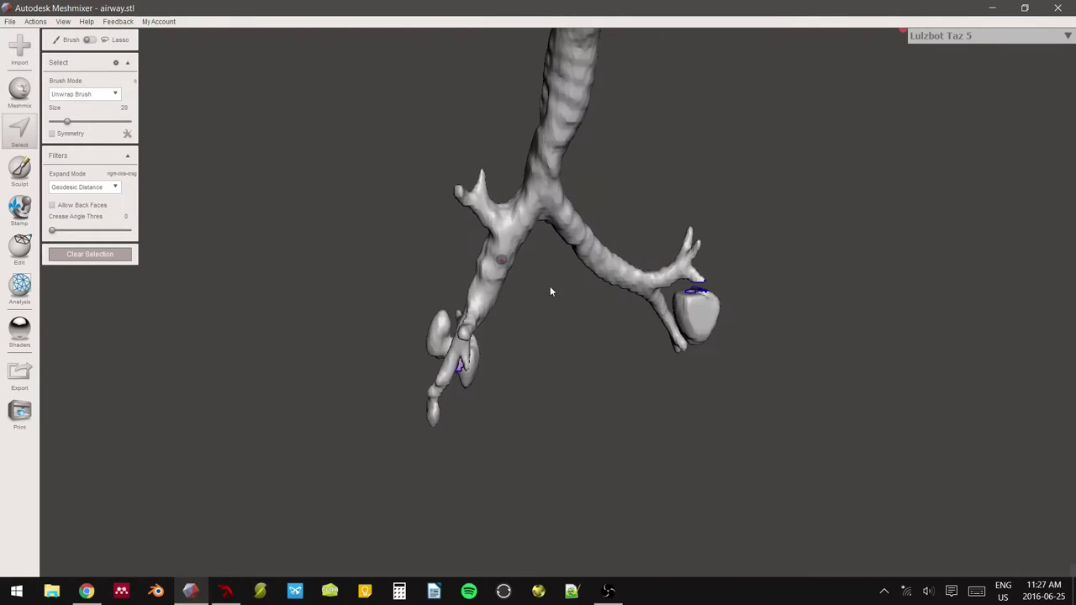
middle_click_drag(559, 118, 538, 240)
left_click(538, 171)
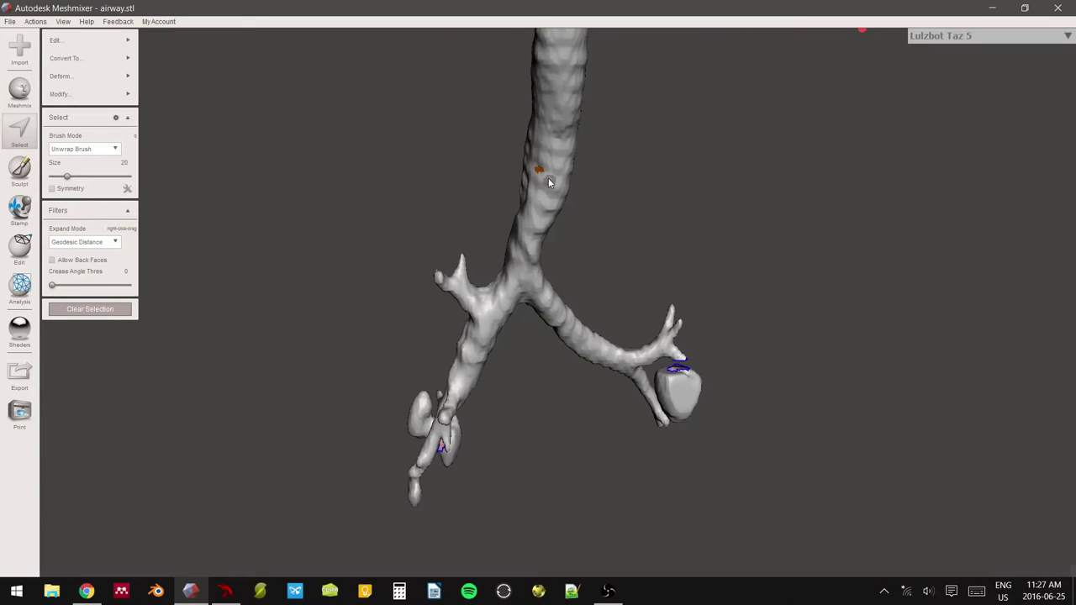
left_click(573, 137)
key("ctrl+a")
right_click_drag(534, 177, 473, 186)
key("ctrl+i")
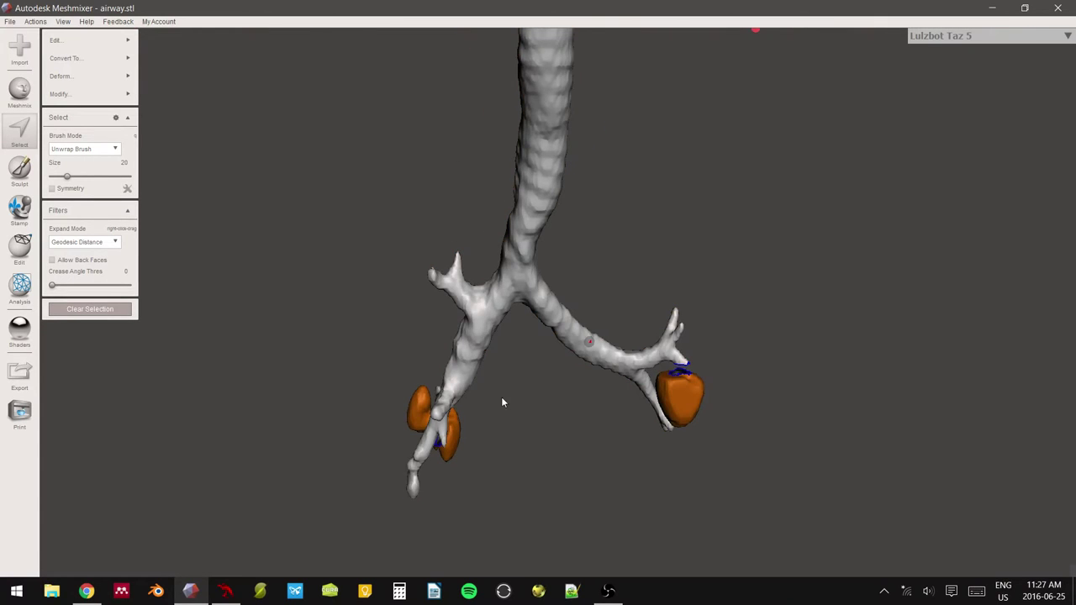
right_click_drag(505, 401, 698, 417)
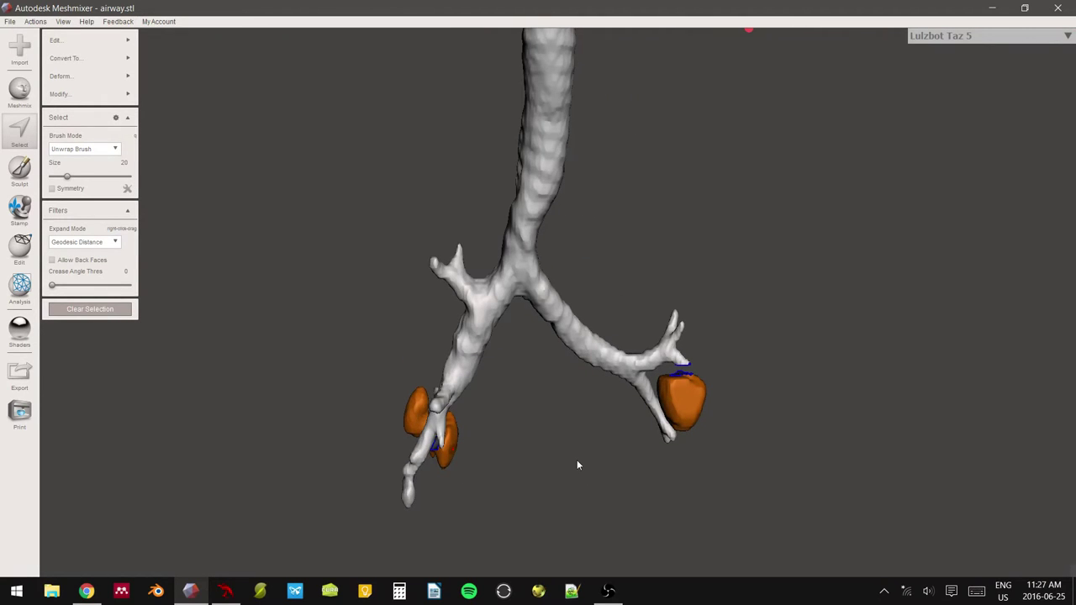
key("Delete")
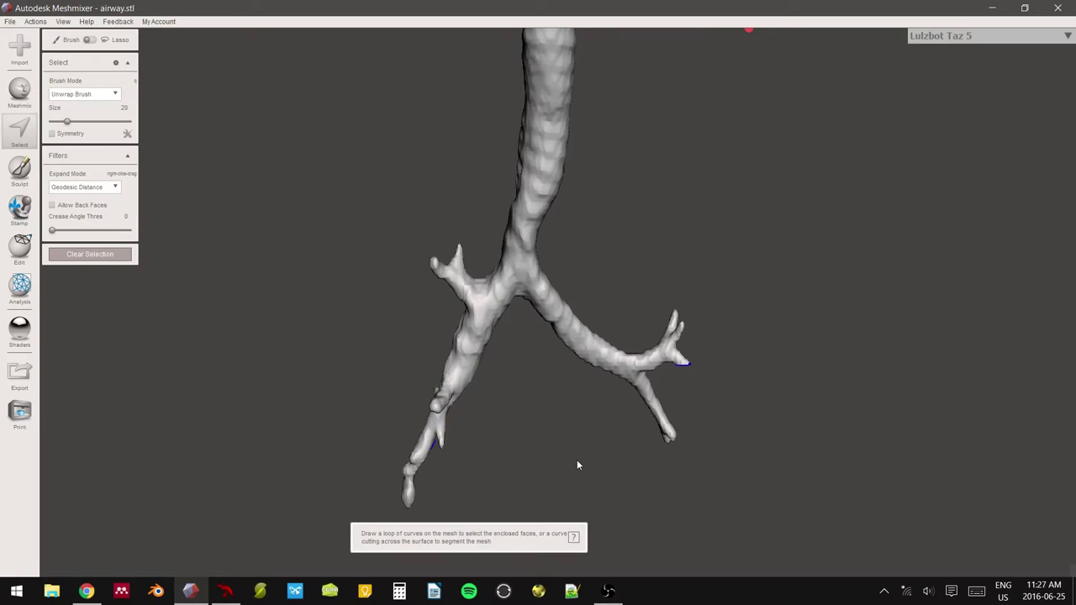
Examine the open mesh edges on both lower branches where the lumps were cut off.
scroll(576, 403, "up", 4)
scroll(924, 373, "up", 8)
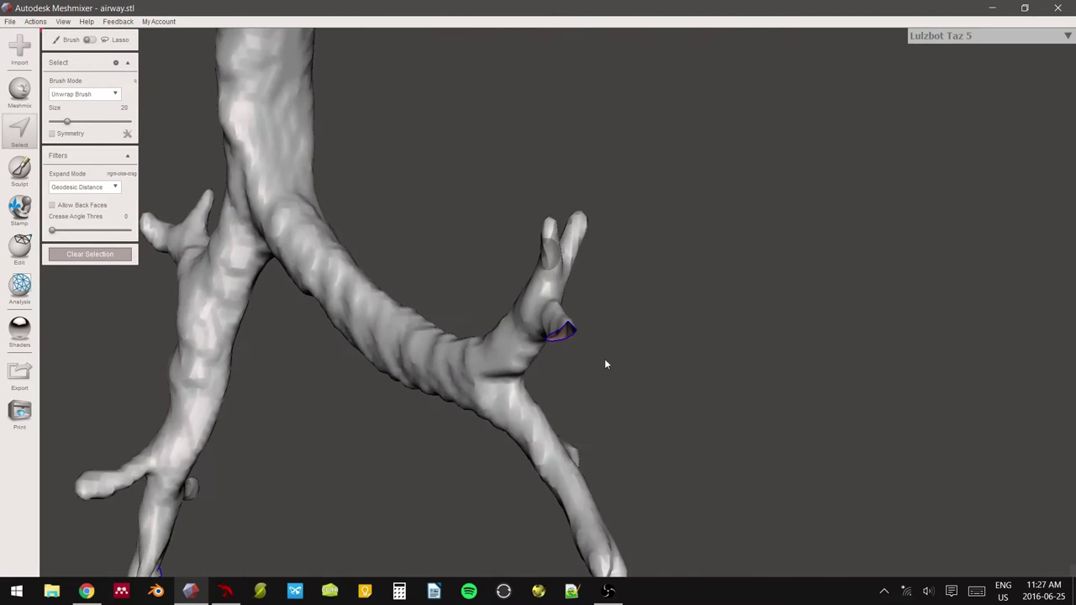
scroll(585, 388, "down", 10)
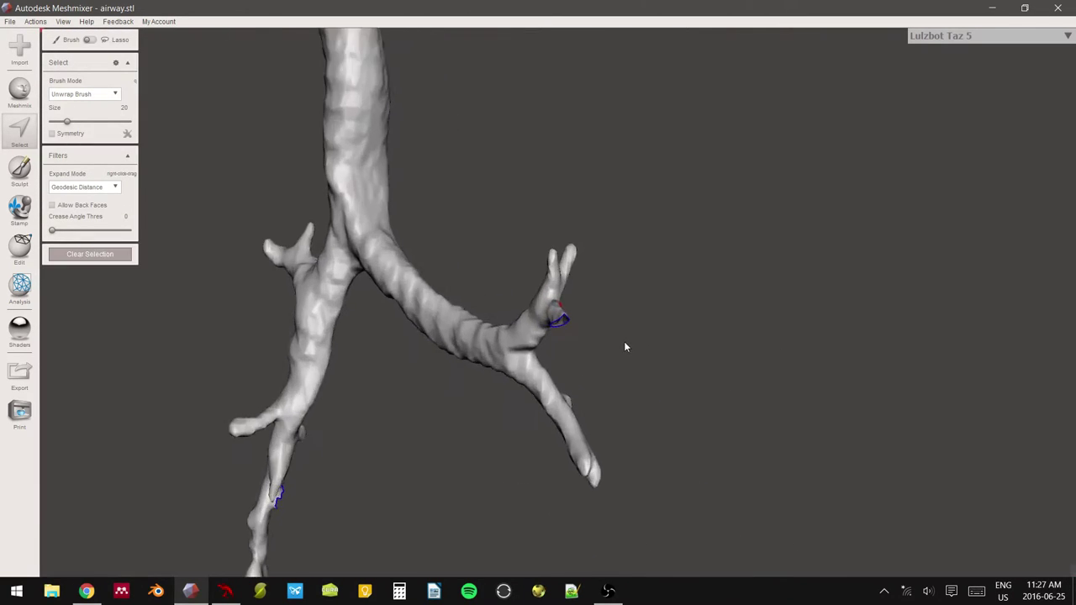
scroll(574, 367, "up", 6)
right_click_drag(640, 387, 186, 207)
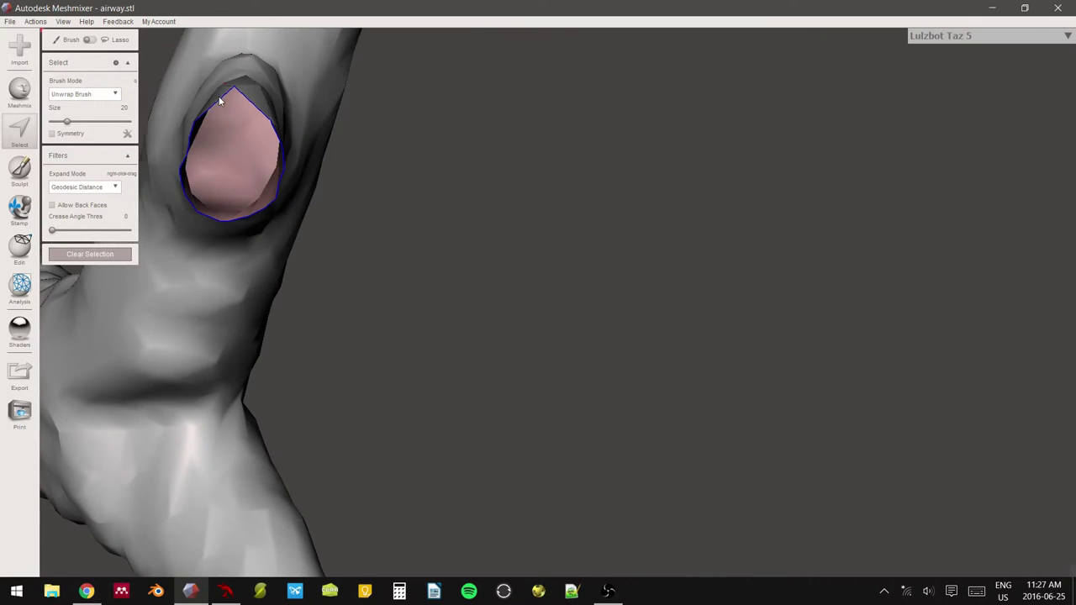
right_click_drag(220, 92, 582, 505)
scroll(511, 398, "down", 8)
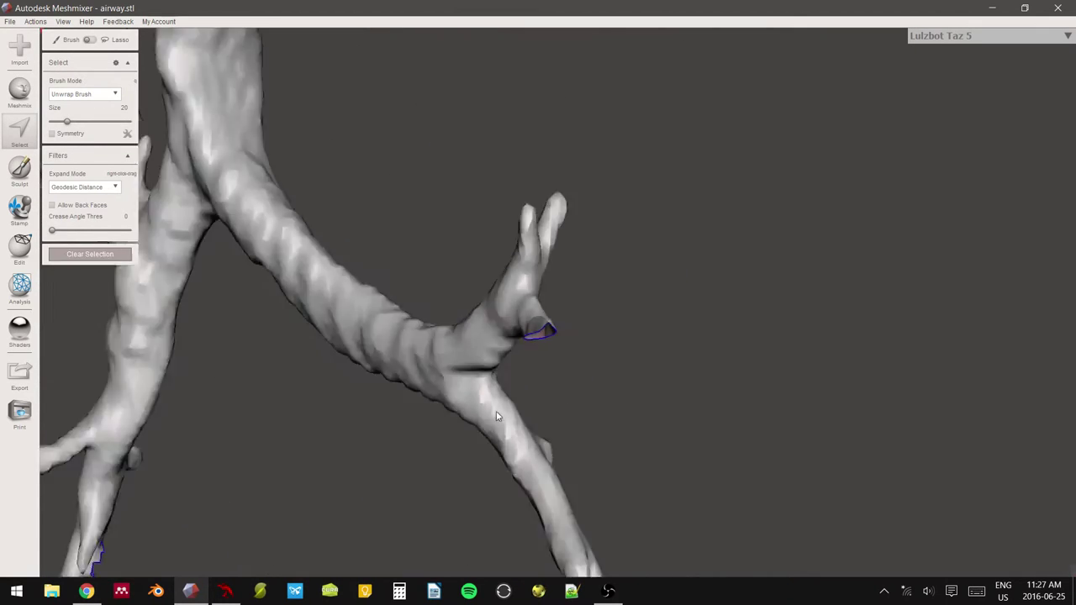
middle_click_drag(382, 446, 405, 398)
right_click_drag(405, 400, 522, 359)
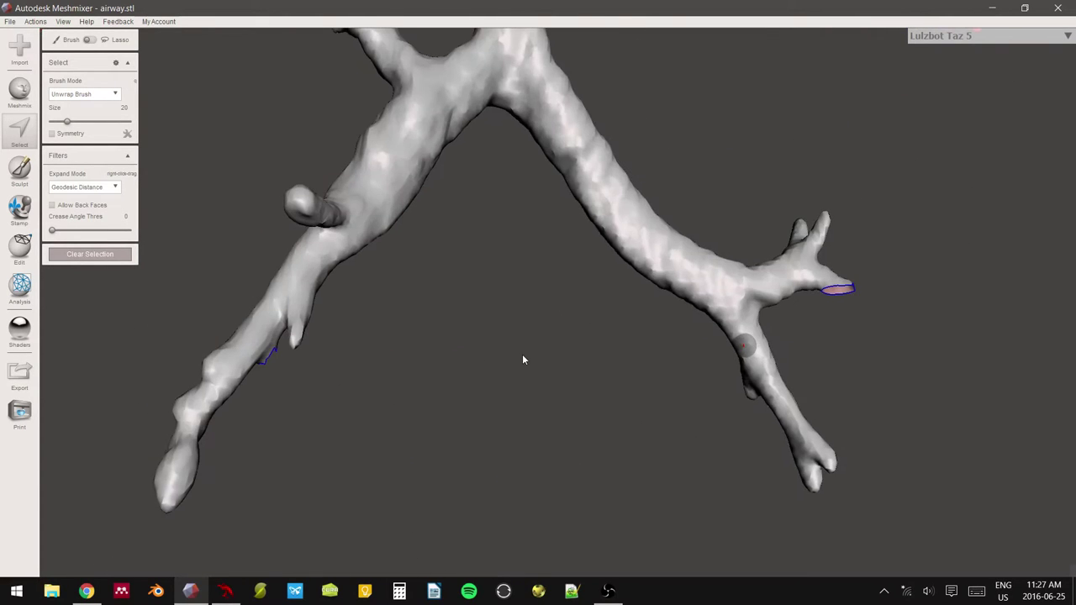
scroll(485, 295, "down", 3)
scroll(485, 295, "up", 3)
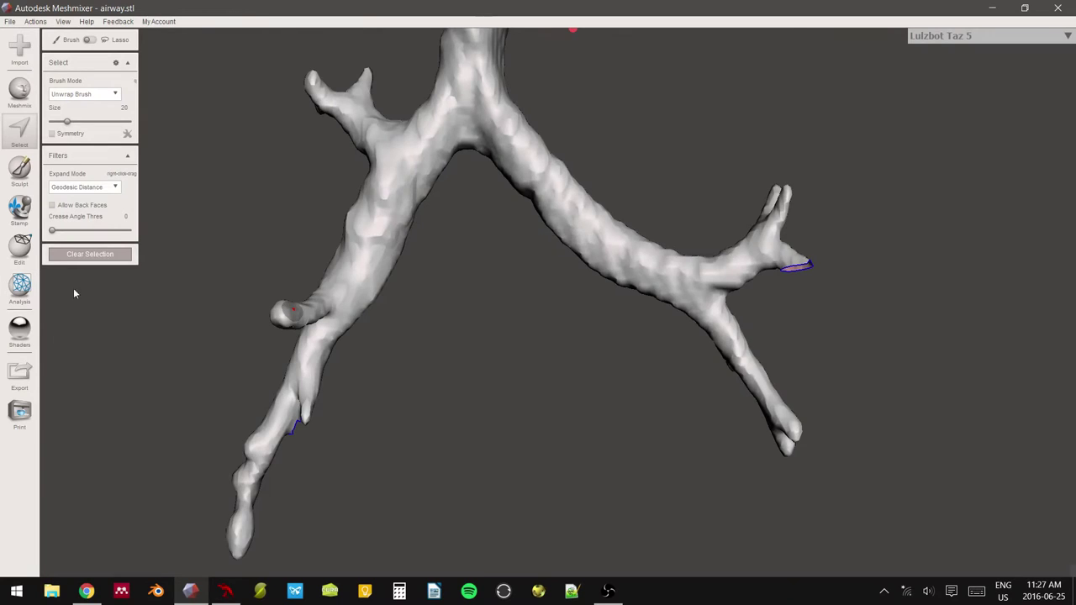
scroll(137, 291, "down", 1)
Open the Inspector and automatically repair all mesh defects, closing the holes on both lower branches with Flat Fill.
left_click(21, 301)
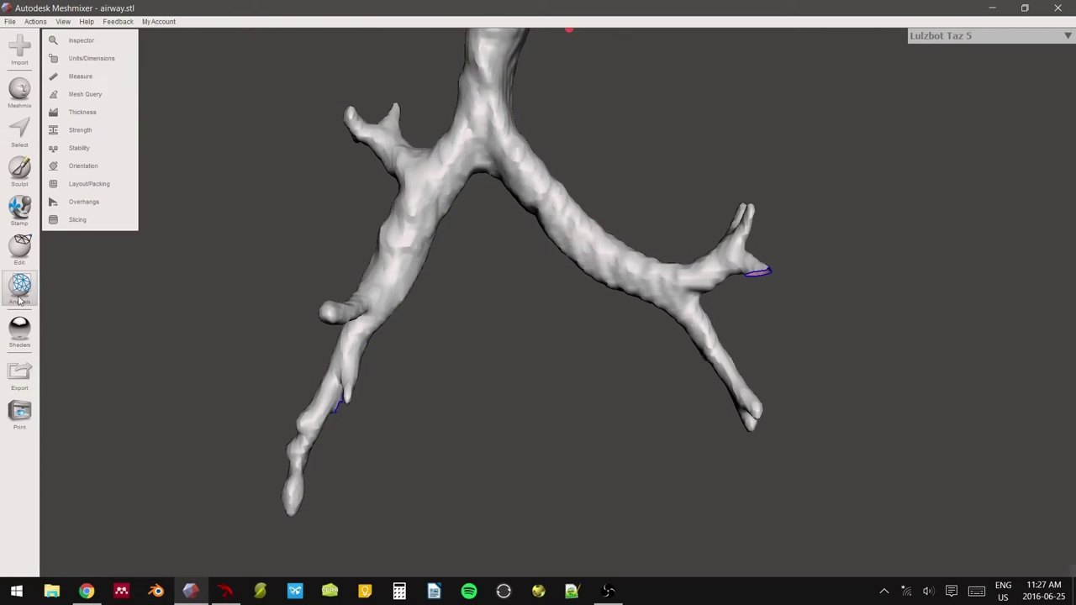
left_click(80, 41)
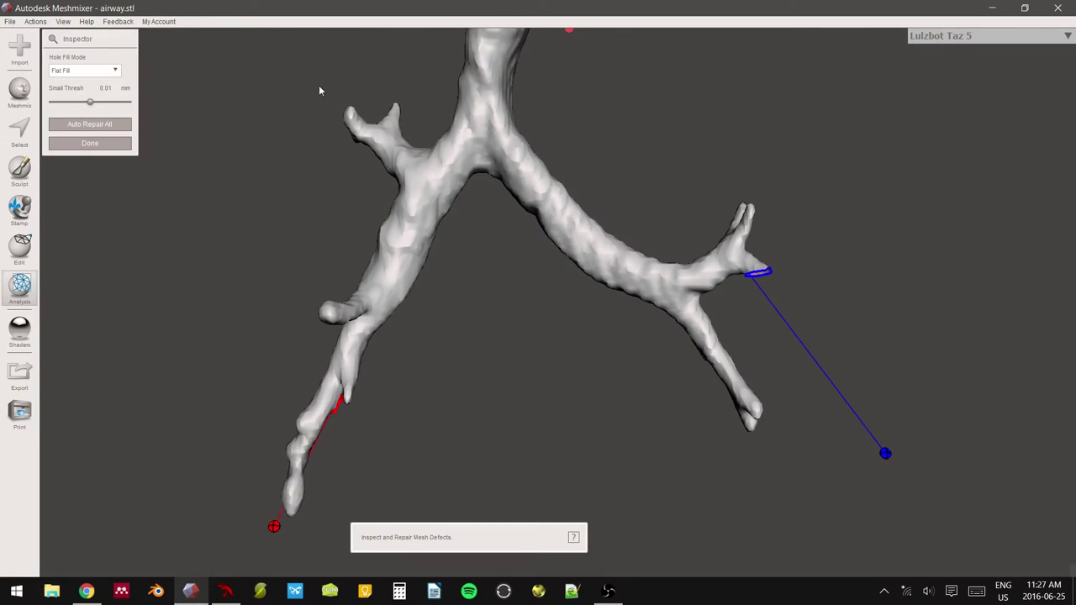
right_click_drag(403, 107, 384, 247)
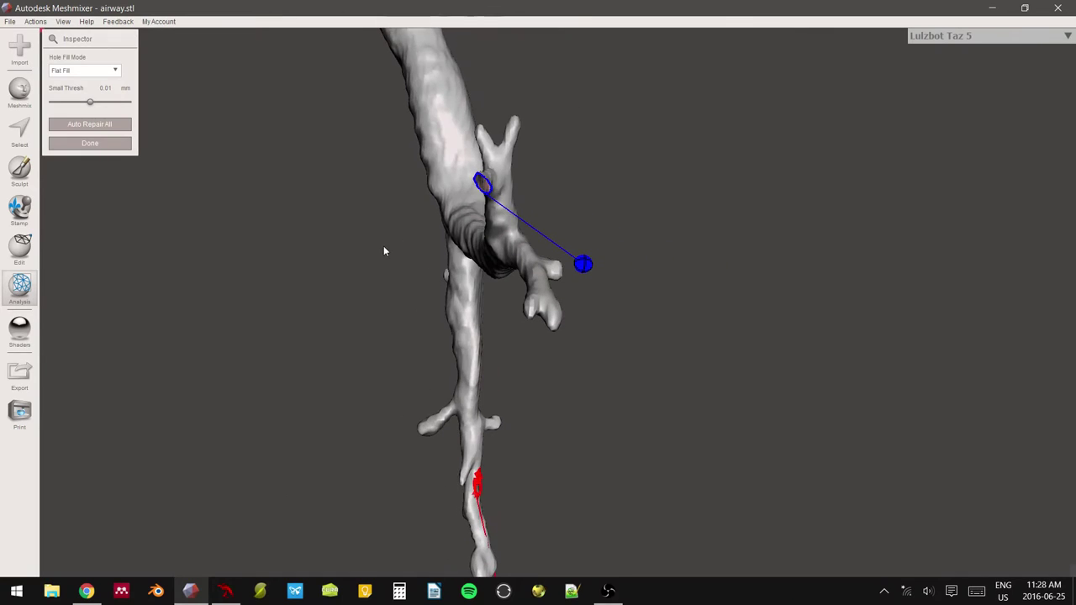
left_click(105, 124)
Examine the filled patches on both lower branches from several sides, then finish the inspection.
right_click_drag(505, 301, 455, 183)
scroll(433, 220, "up", 2)
right_click_drag(433, 219, 516, 192)
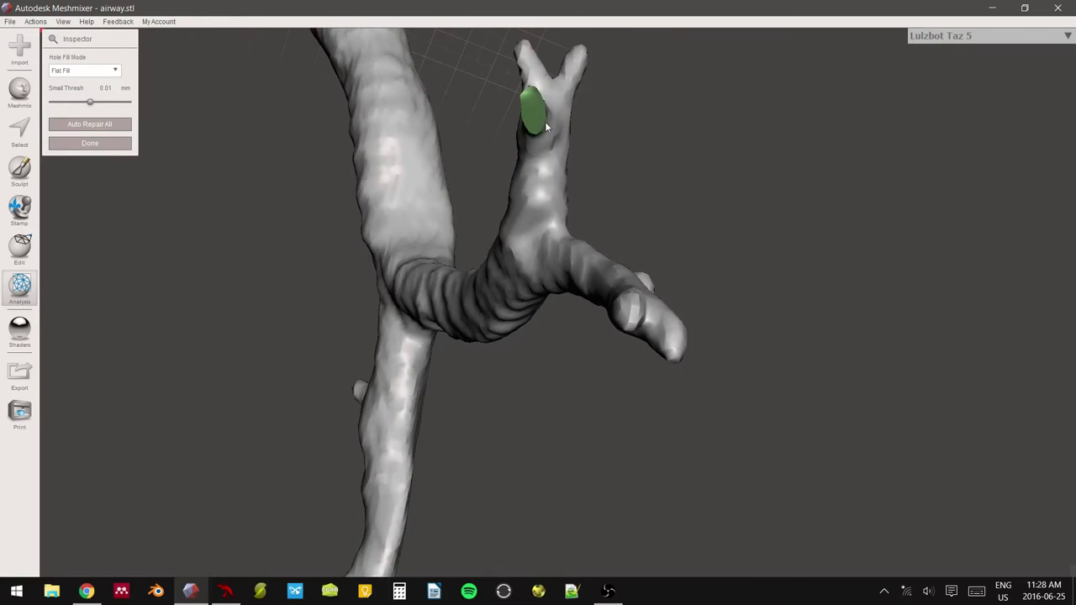
right_click_drag(559, 239, 307, 343)
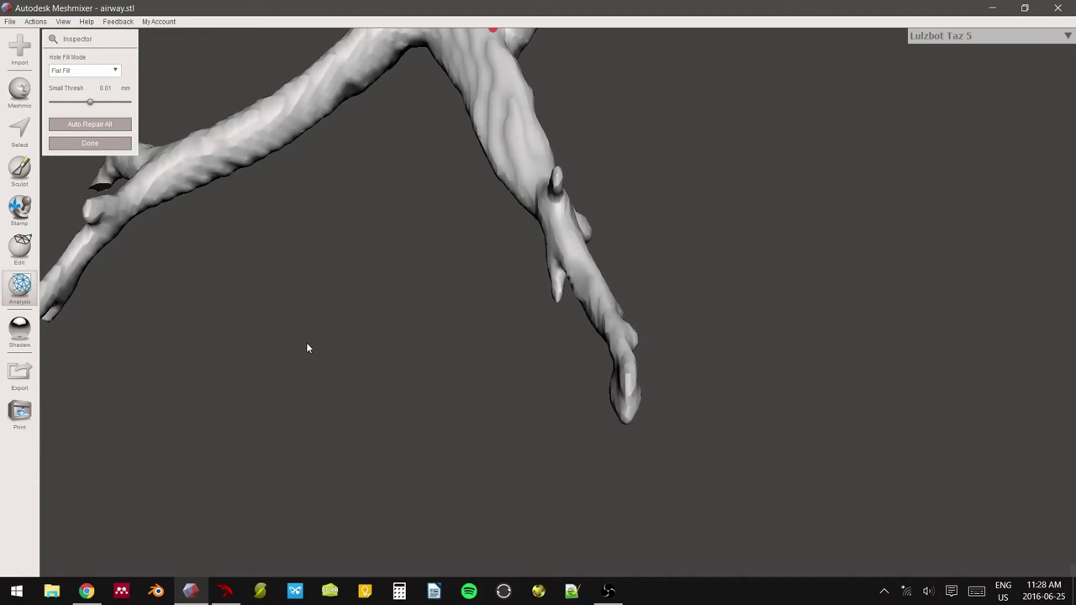
right_click_drag(308, 348, 628, 297)
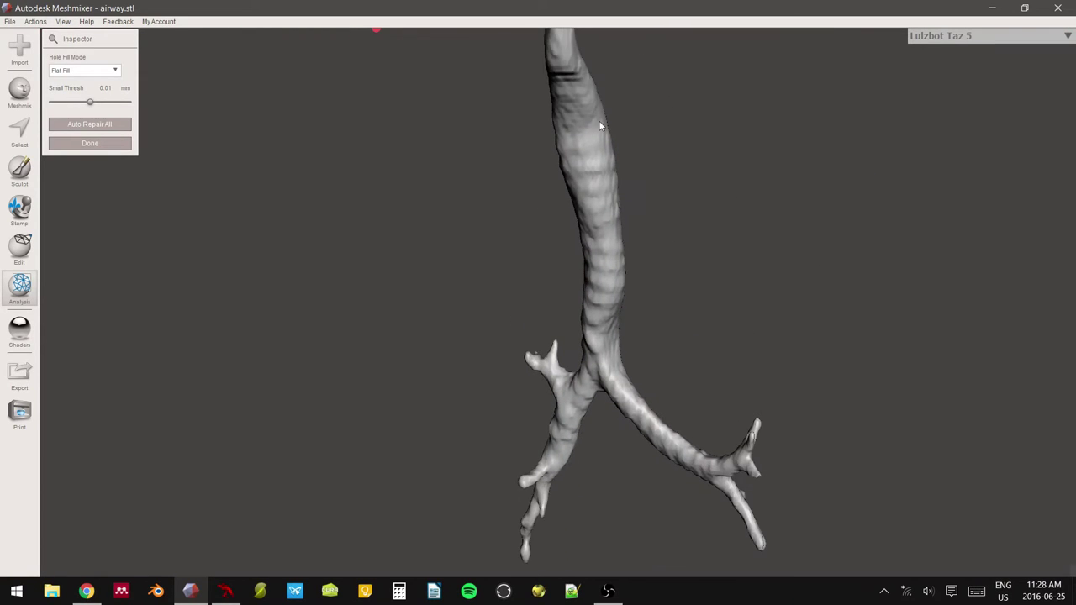
right_click_drag(604, 408, 632, 370)
right_click_drag(683, 418, 607, 215)
scroll(607, 219, "up", 5)
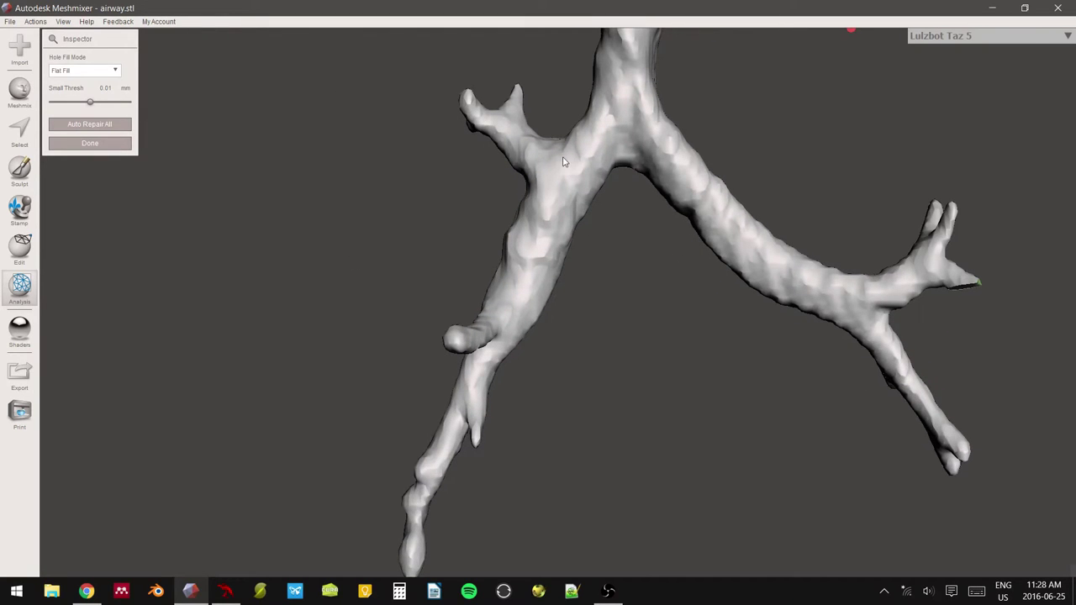
right_click_drag(493, 316, 906, 329)
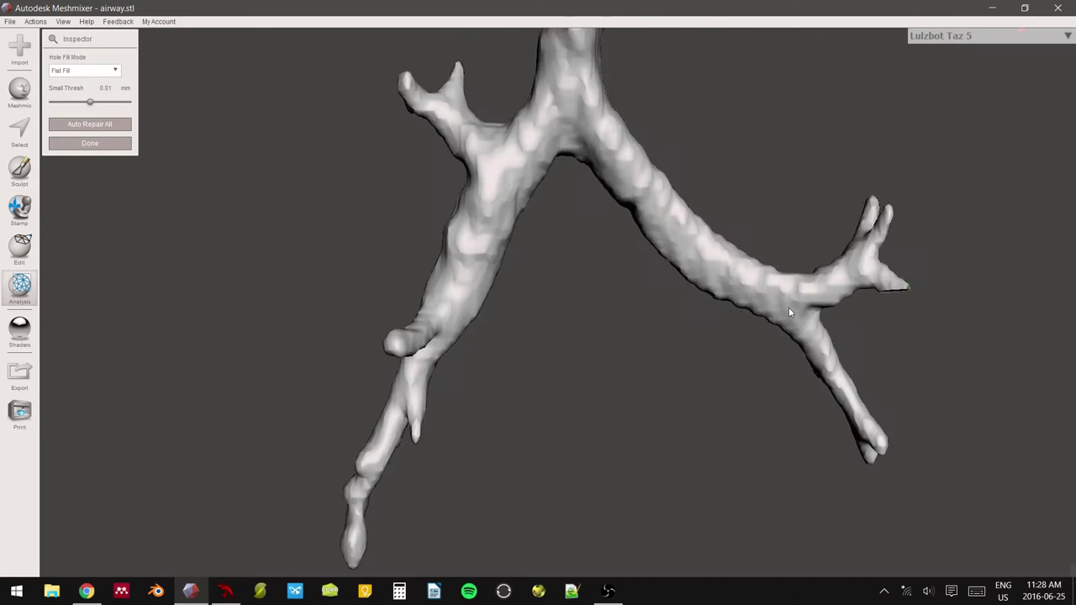
right_click_drag(774, 303, 504, 353)
left_click(89, 143)
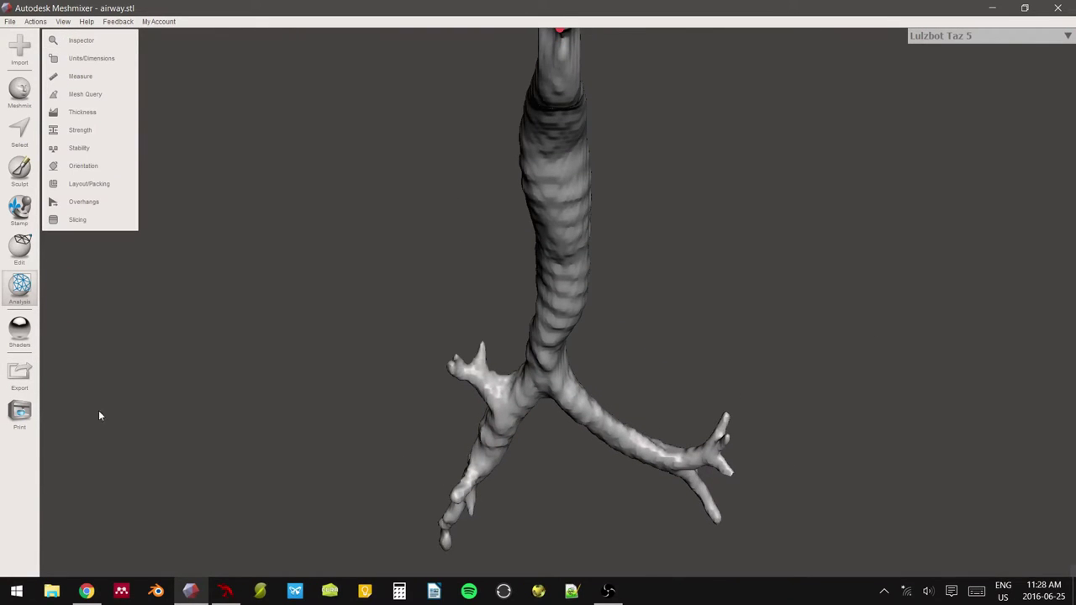
Export the repaired mesh to the Desktop as airway_edited in STL ASCII format.
left_click(19, 373)
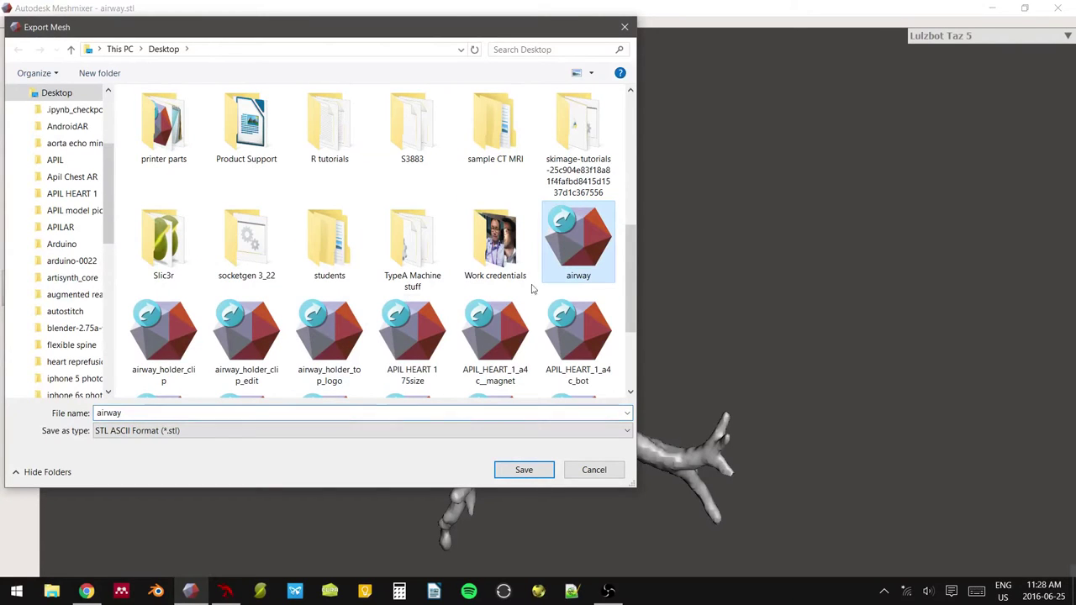
left_click(235, 412)
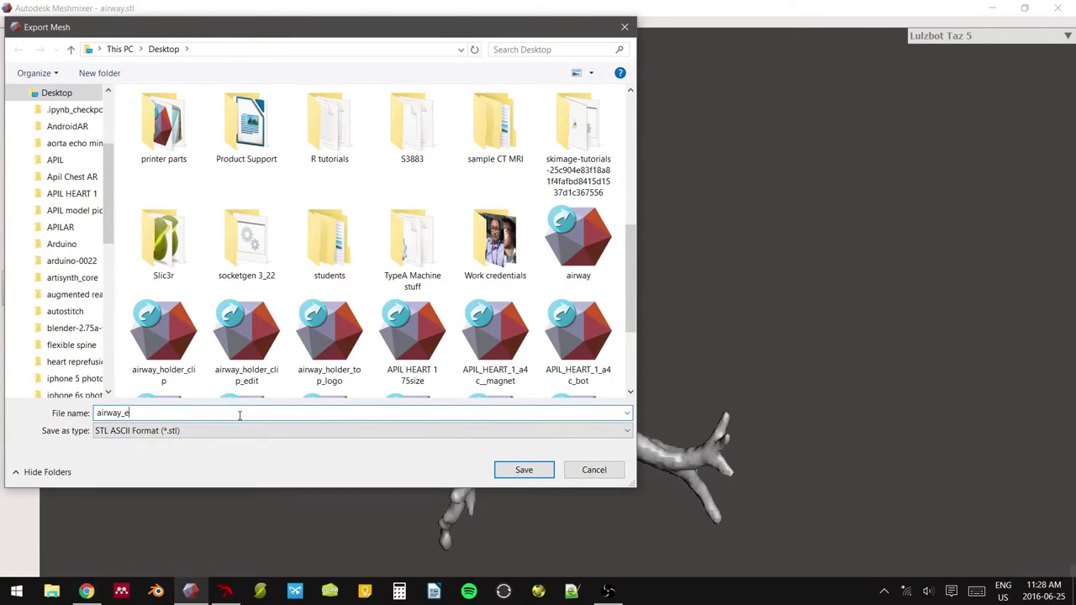
type("_edited")
left_click(523, 470)
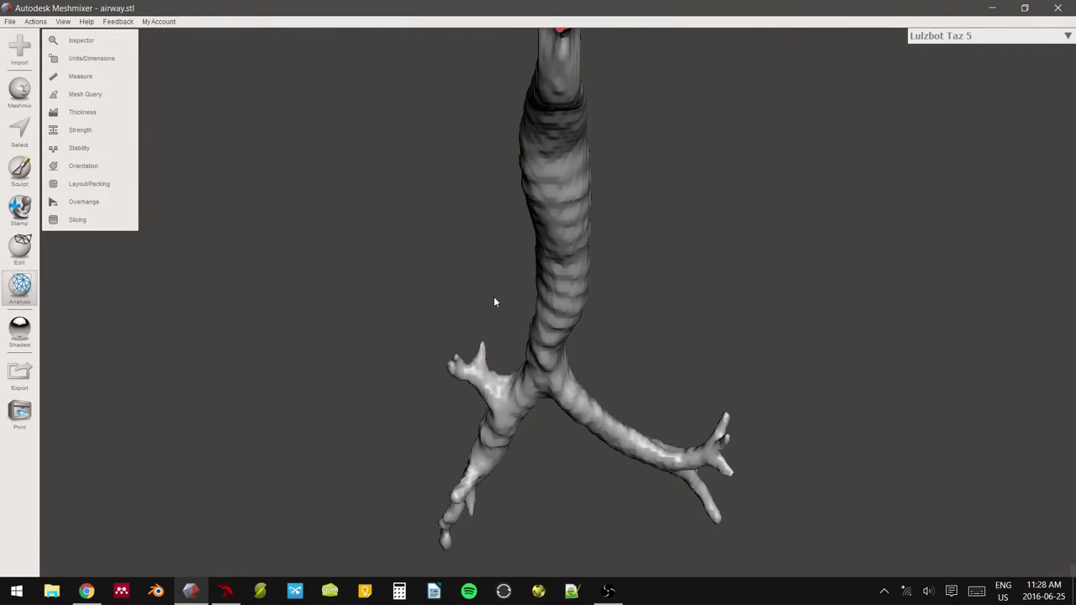
Examine the cleaned airway from its upper end down to the lower branches at several angles.
right_click_drag(494, 302, 570, 348)
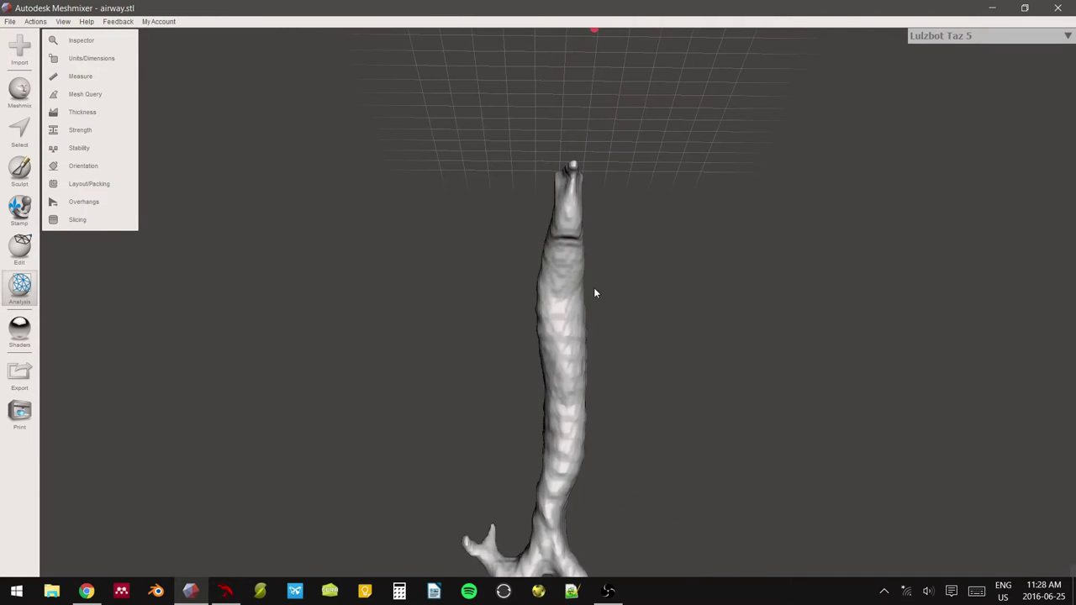
right_click_drag(594, 294, 528, 228)
middle_click_drag(526, 226, 508, 202)
scroll(509, 201, "down", 3)
right_click_drag(523, 221, 592, 355)
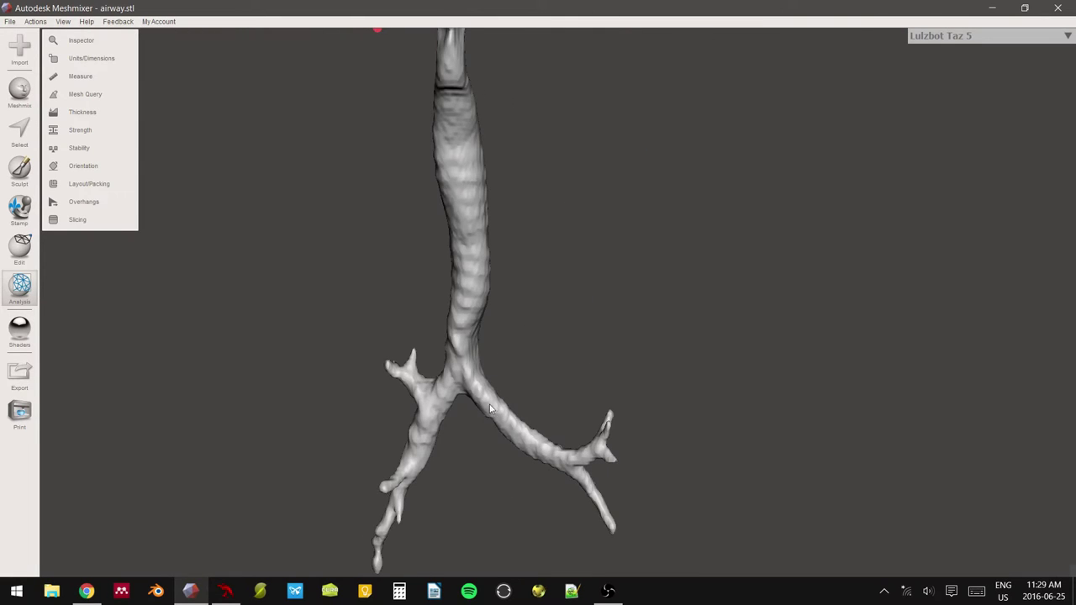
right_click_drag(516, 449, 494, 198)
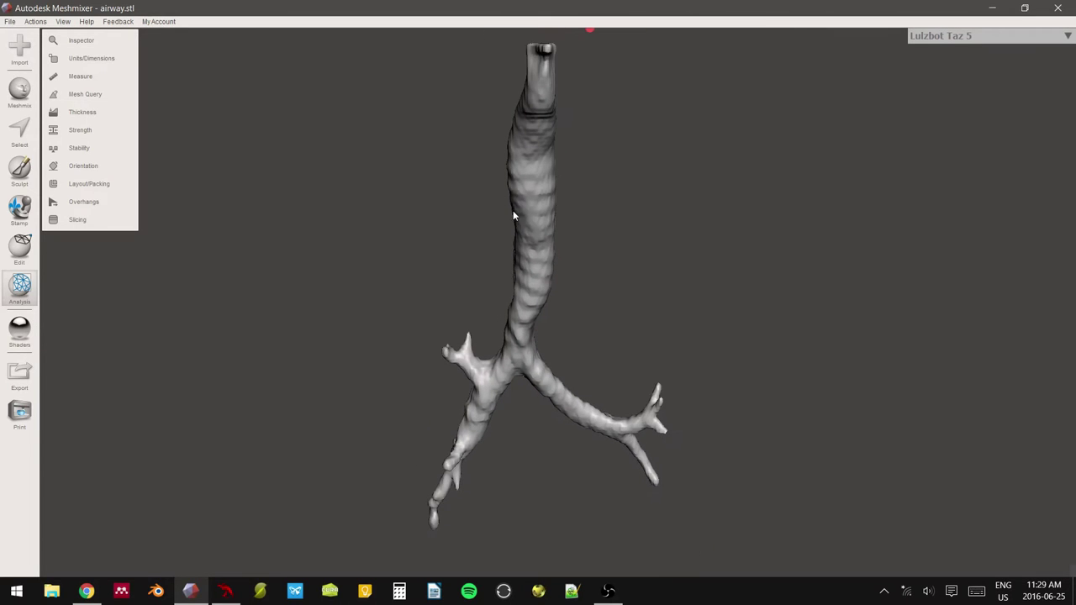
scroll(509, 227, "up", 3)
scroll(520, 154, "down", 1)
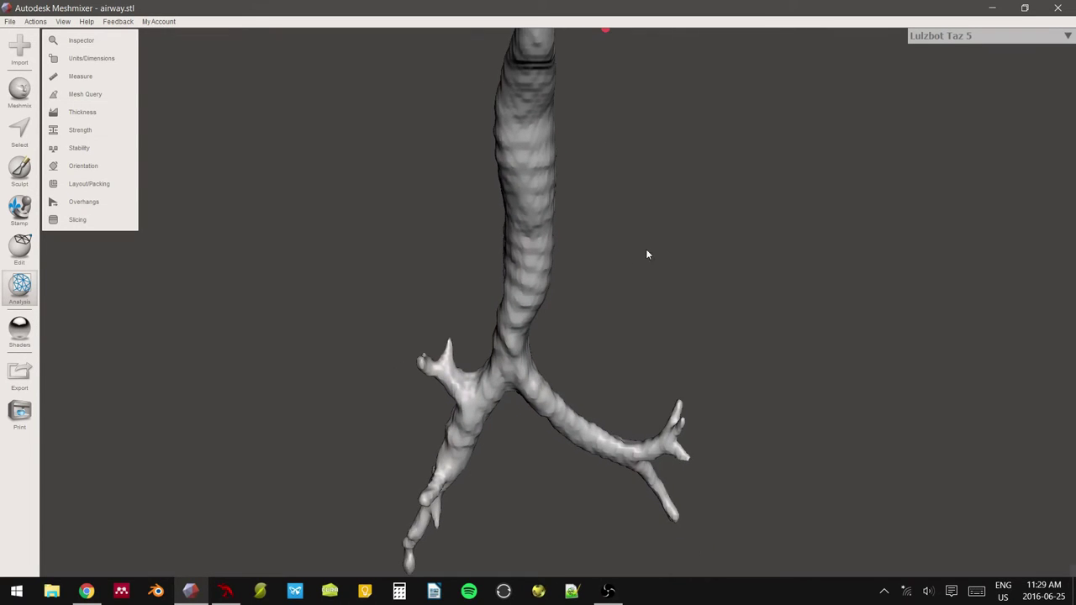
scroll(589, 121, "down", 2)
mouse_move(588, 112)
right_mouse_down()
mouse_move(586, 229)
mouse_move(586, 113)
right_mouse_up()
mouse_move(514, 338)
right_mouse_down()
mouse_move(635, 381)
mouse_move(609, 388)
mouse_move(521, 291)
mouse_move(516, 225)
right_mouse_up()
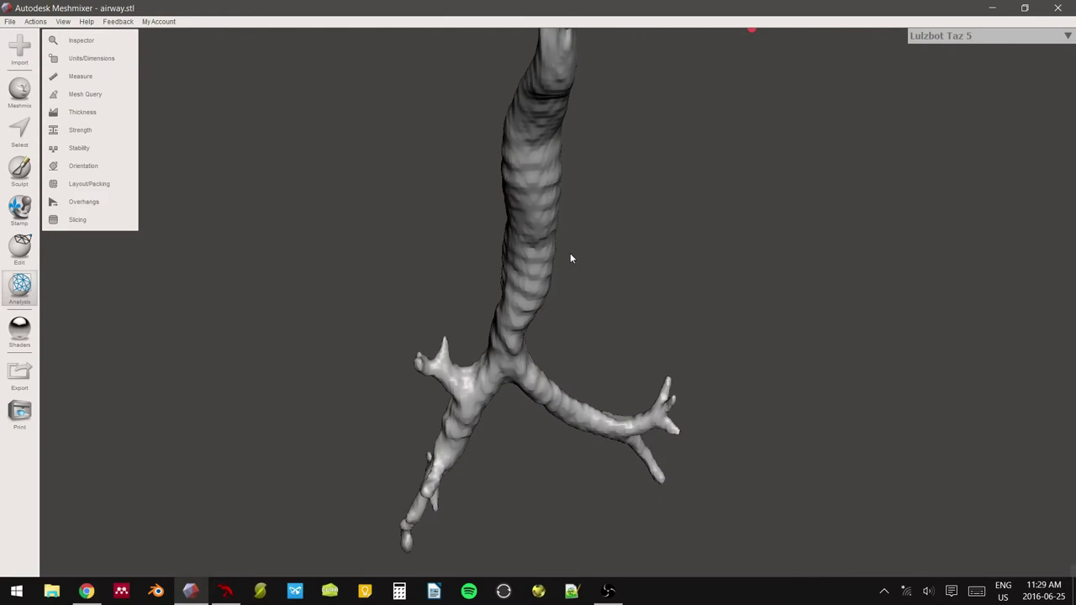
right_click_drag(486, 250, 510, 178)
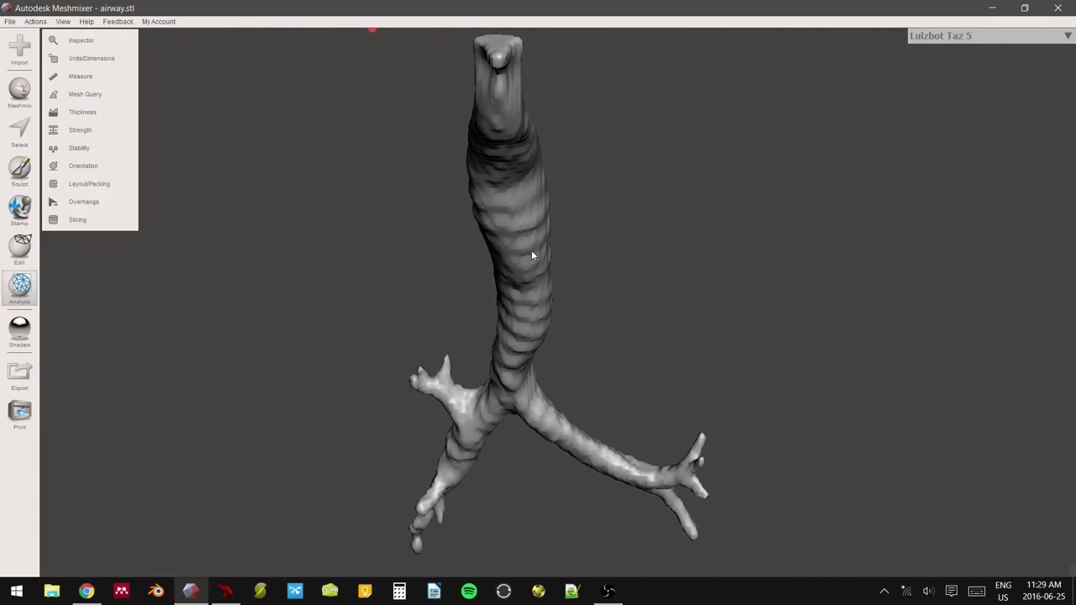
right_click_drag(531, 250, 580, 259)
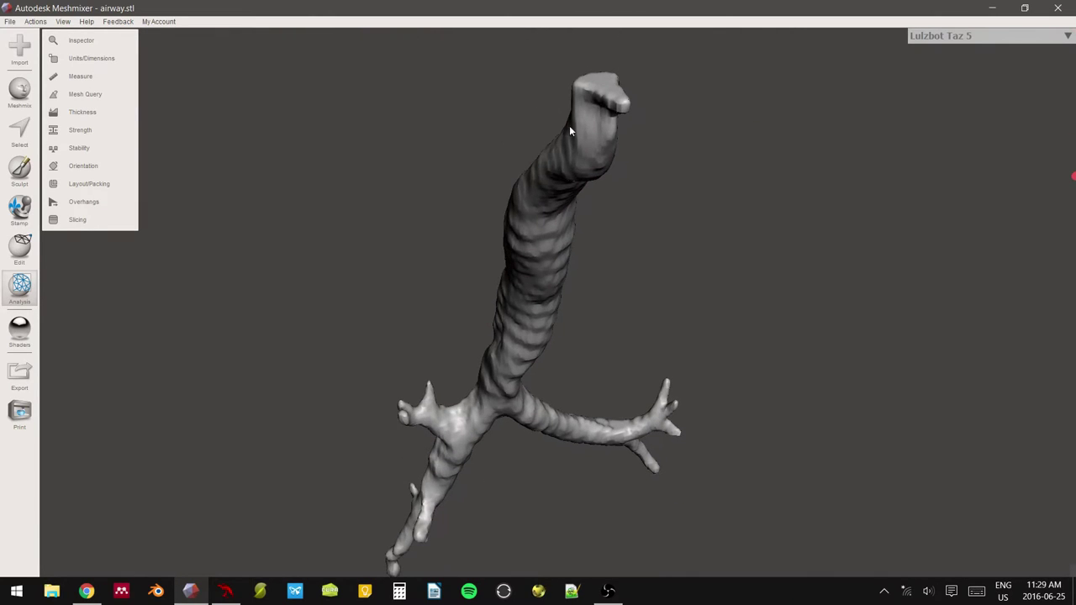
right_click_drag(547, 402, 504, 316)
mouse_move(429, 237)
right_mouse_down()
mouse_move(444, 204)
mouse_move(617, 235)
mouse_move(437, 241)
right_mouse_up()
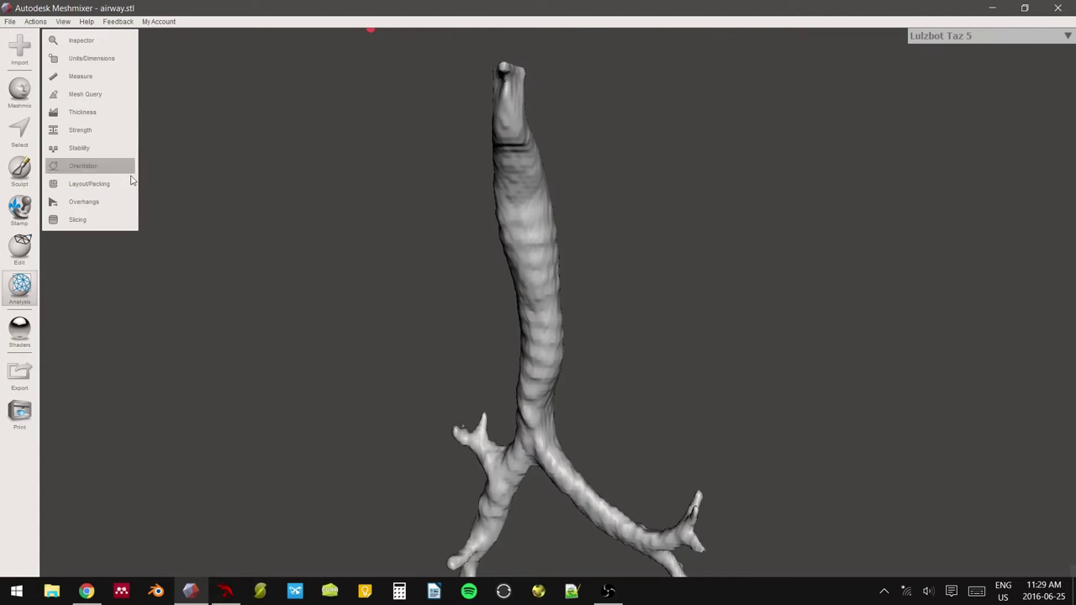
Select the whole connected airway surface and start an Extrude on it.
left_click(31, 134)
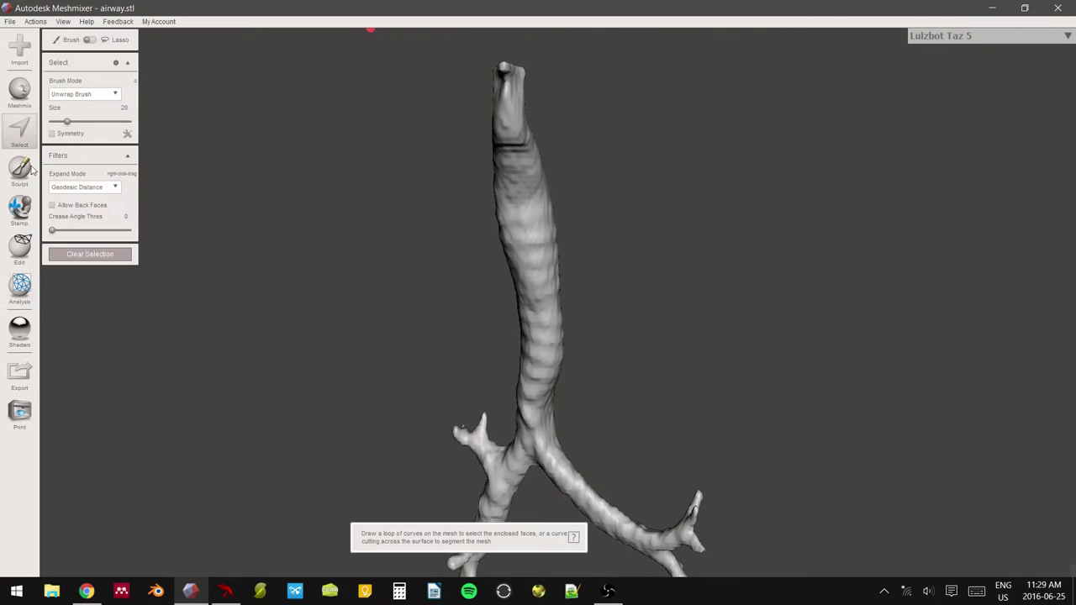
double_click(533, 226)
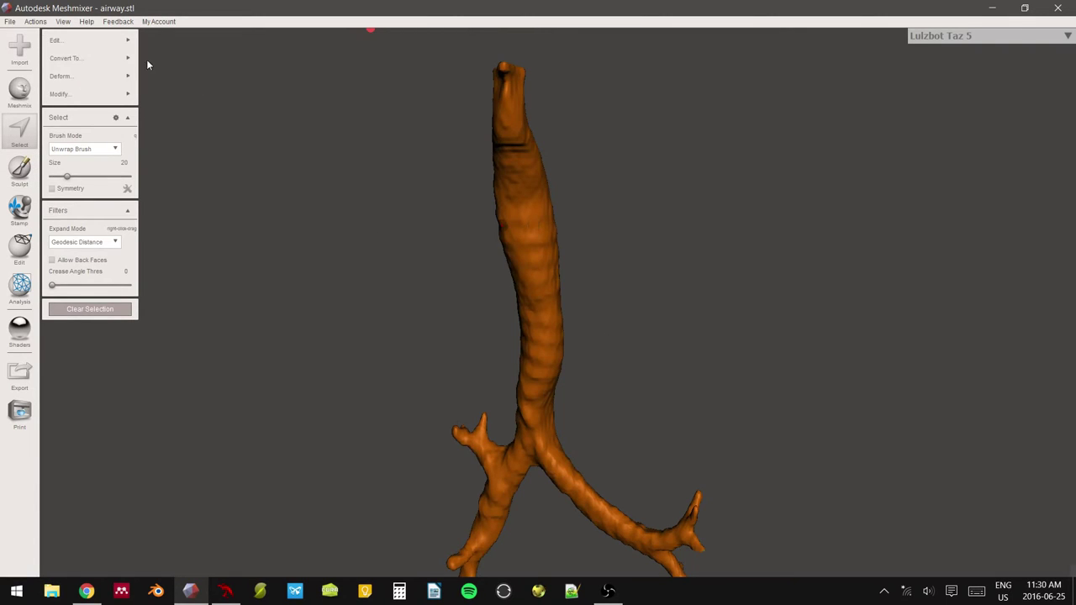
left_click(126, 42)
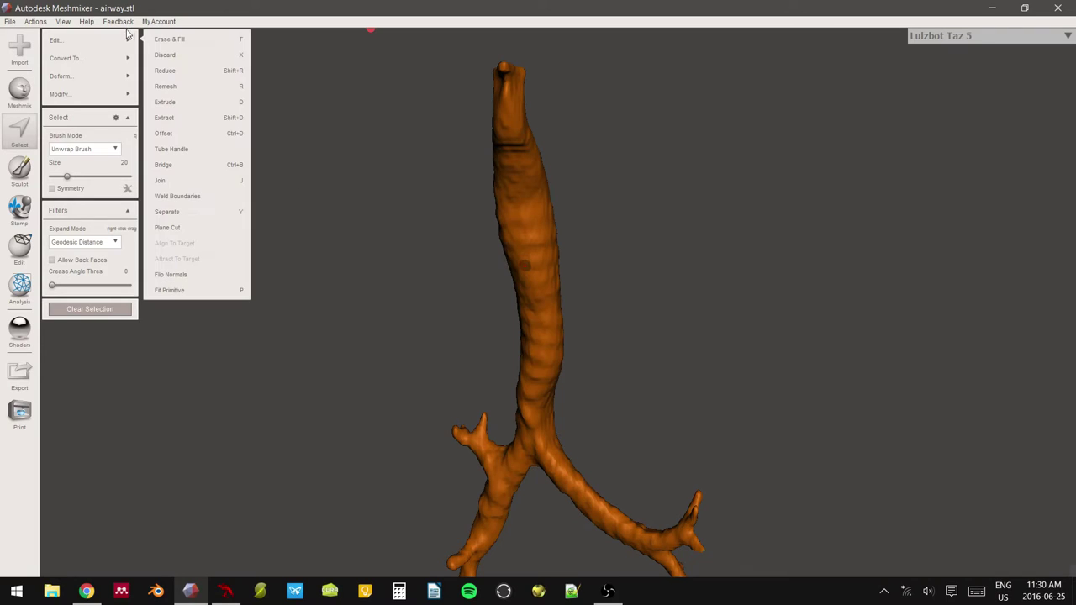
left_click(207, 102)
right_click_drag(339, 153, 391, 194)
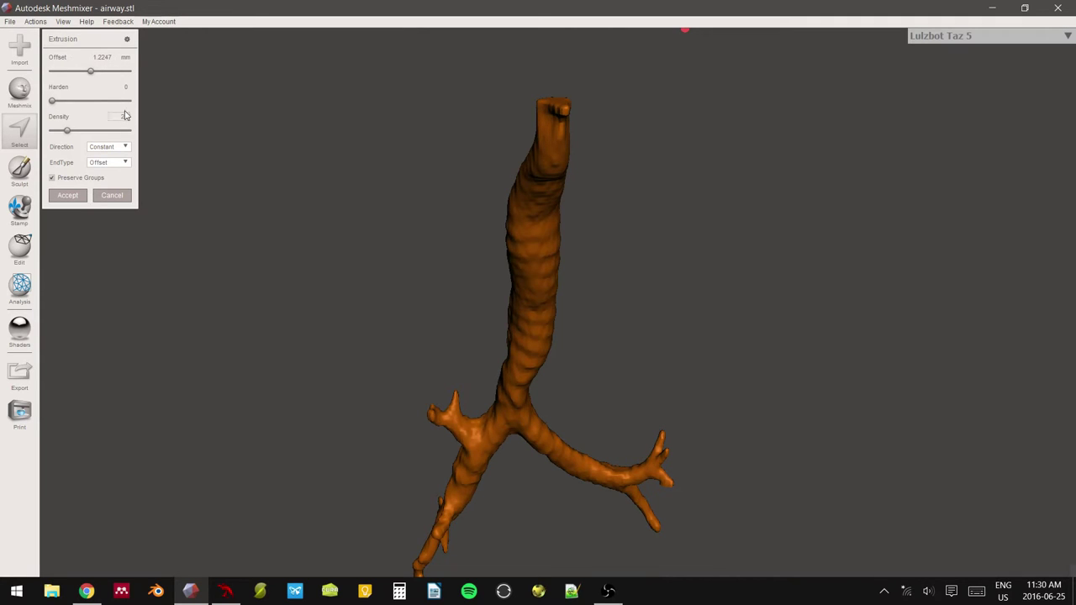
right_click_drag(273, 135, 440, 165)
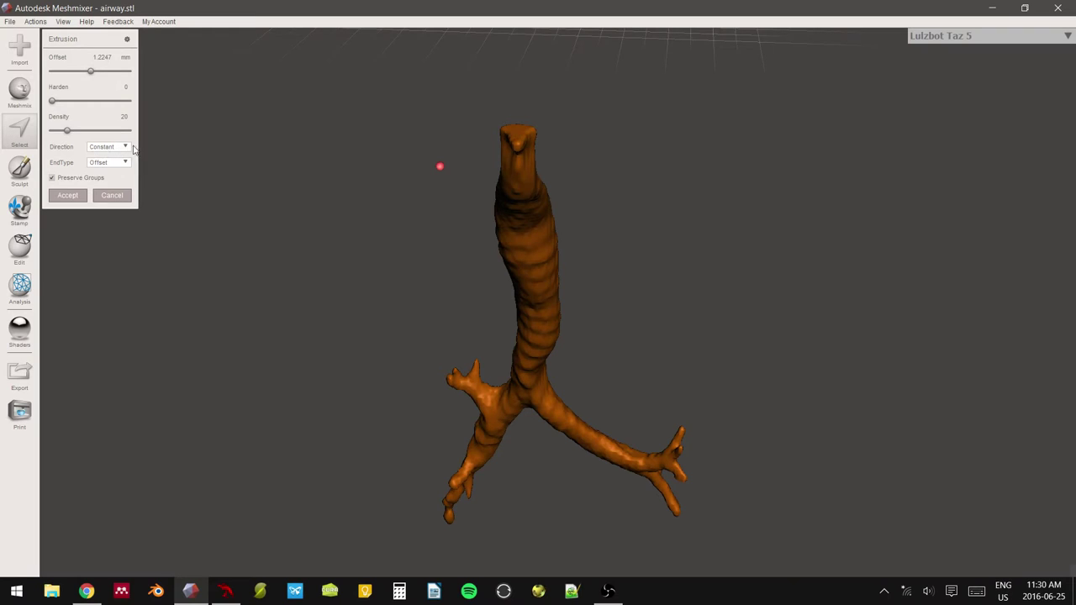
Try the X Axis, Y Axis, Z Axis and Constant directions for the airway's extrusion.
left_click(107, 147)
left_click(108, 148)
left_click(109, 148)
left_click(105, 175)
right_click_drag(473, 232, 575, 237)
left_click(125, 148)
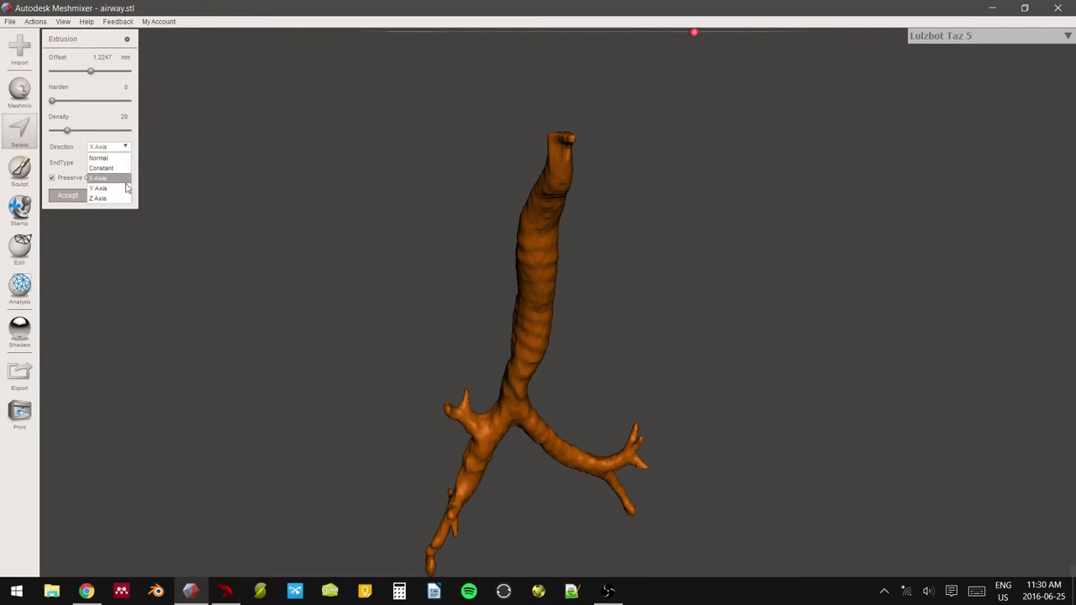
left_click(98, 188)
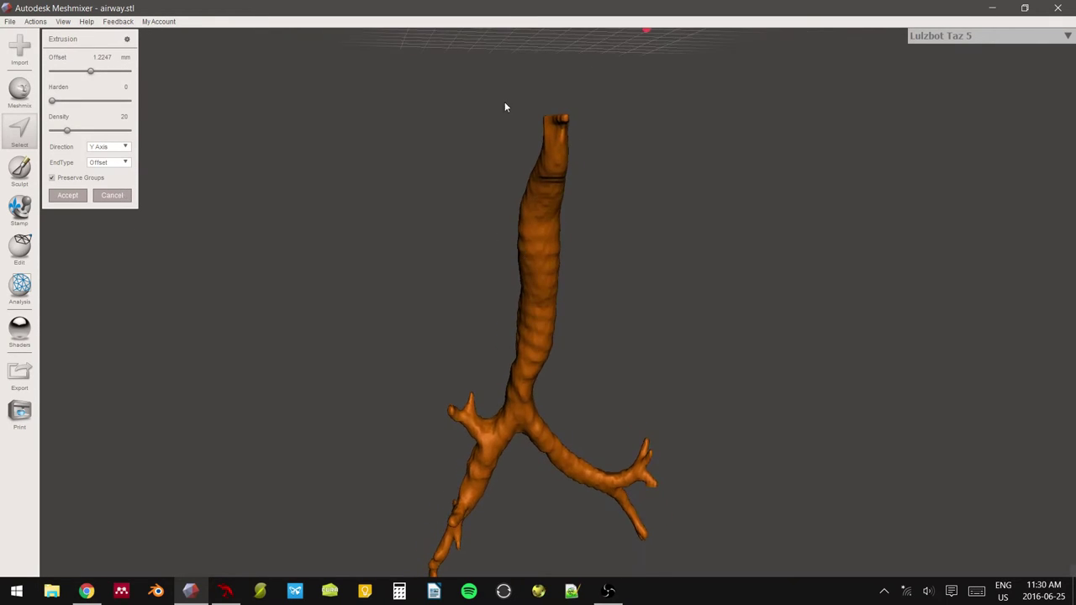
left_click(100, 148)
left_click(107, 200)
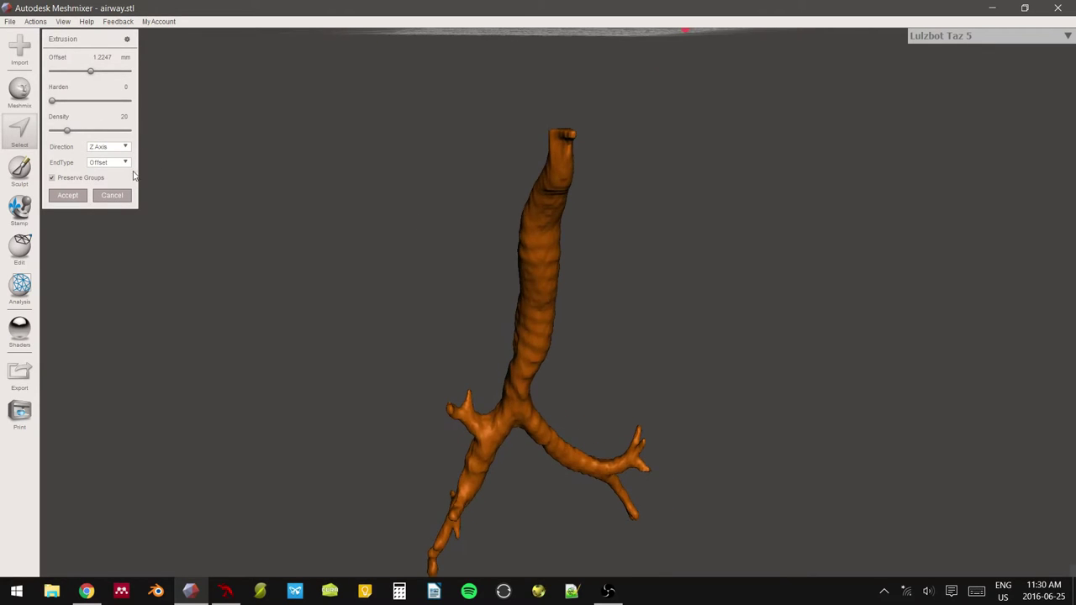
left_click(117, 147)
left_click(119, 179)
left_click(118, 148)
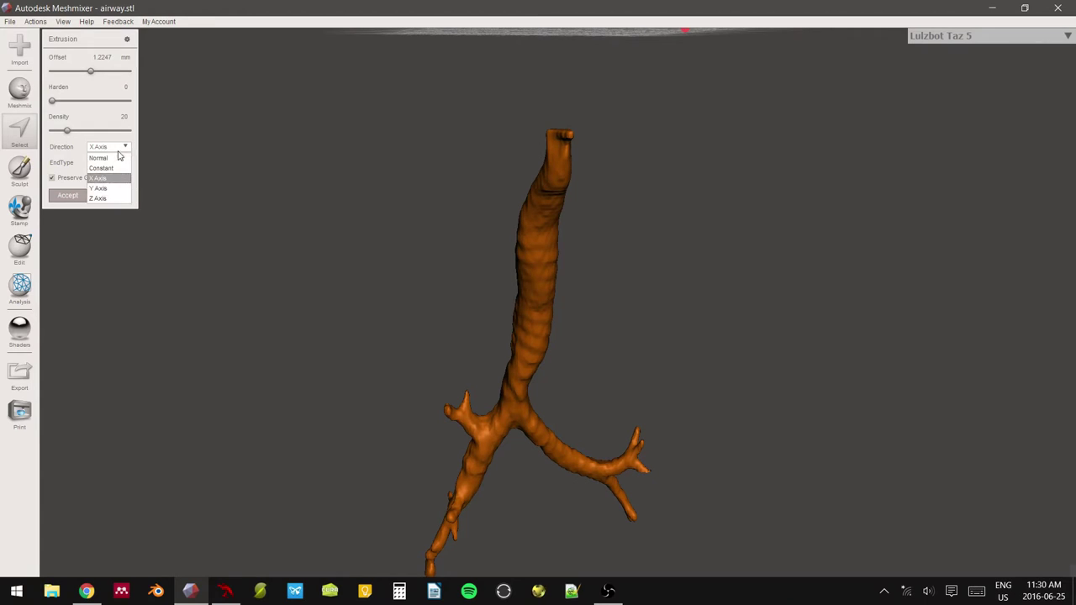
left_click(116, 171)
Set the extrusion direction to Normal so the airway surface is offset outward all around.
left_click(99, 148)
left_click(99, 158)
right_click_drag(461, 194, 580, 145)
right_click_drag(557, 202, 557, 298)
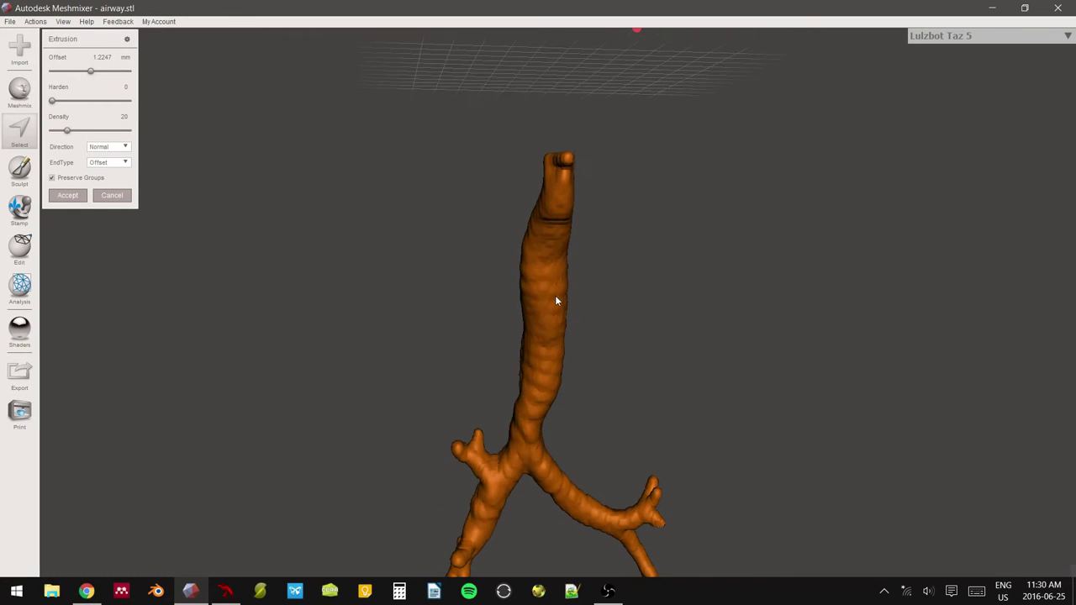
Examine the thickness of the extruded airway and its branches from several angles.
left_click(101, 56)
scroll(274, 321, "up", 5)
scroll(276, 321, "down", 4)
right_click_drag(393, 243, 425, 309)
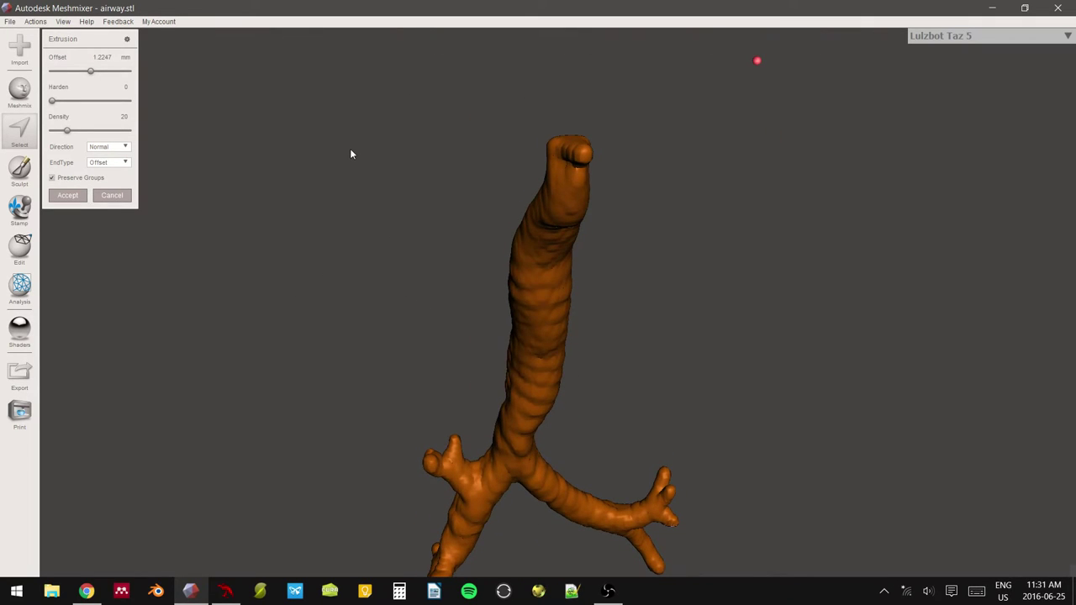
scroll(350, 149, "up", 3)
right_click_drag(385, 150, 441, 202)
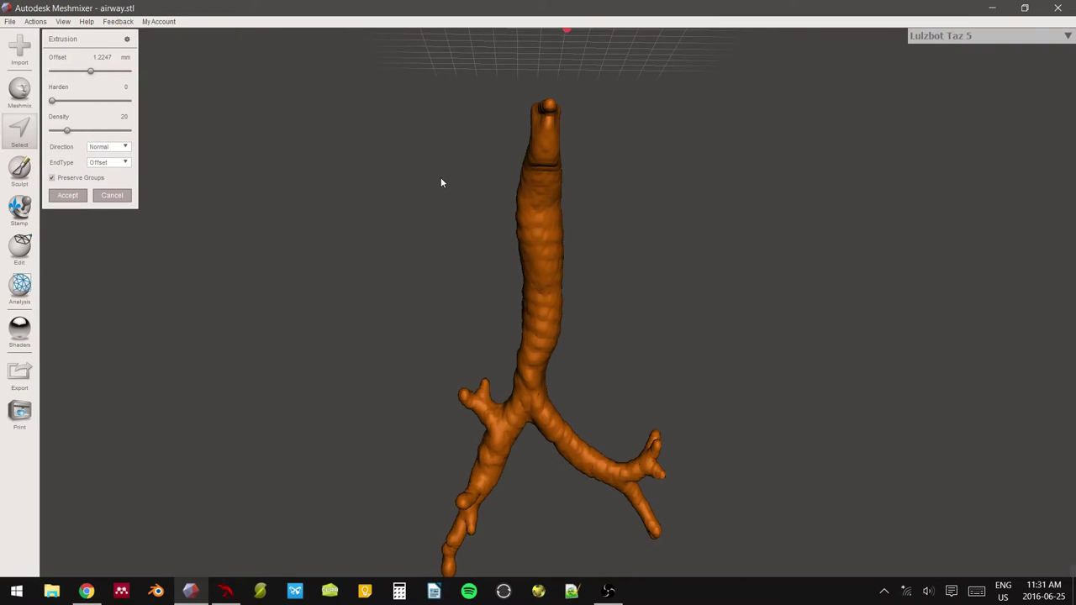
scroll(442, 182, "up", 2)
scroll(442, 187, "down", 2)
right_click_drag(444, 185, 577, 174)
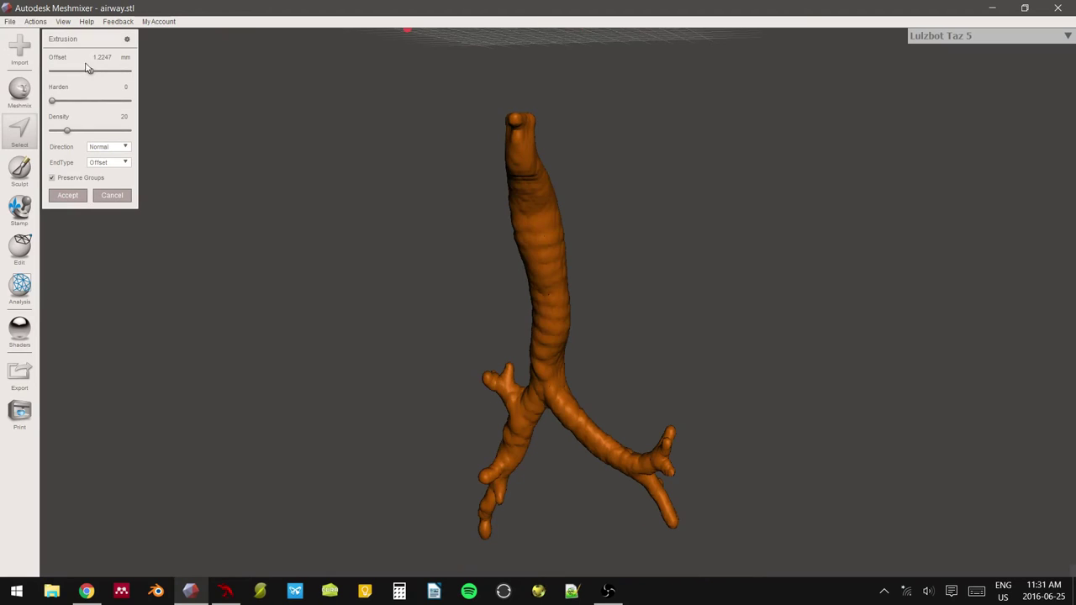
Set the extrusion offset to 2 mm and check the thickened airway.
double_click(98, 60)
type("2")
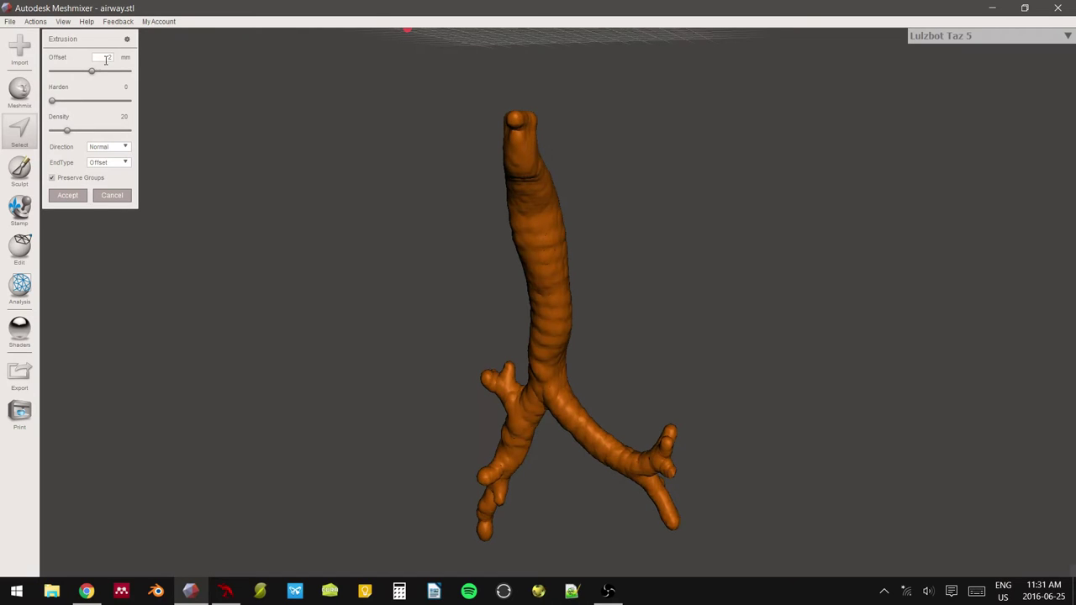
right_click_drag(382, 168, 459, 202)
scroll(459, 190, "up", 6)
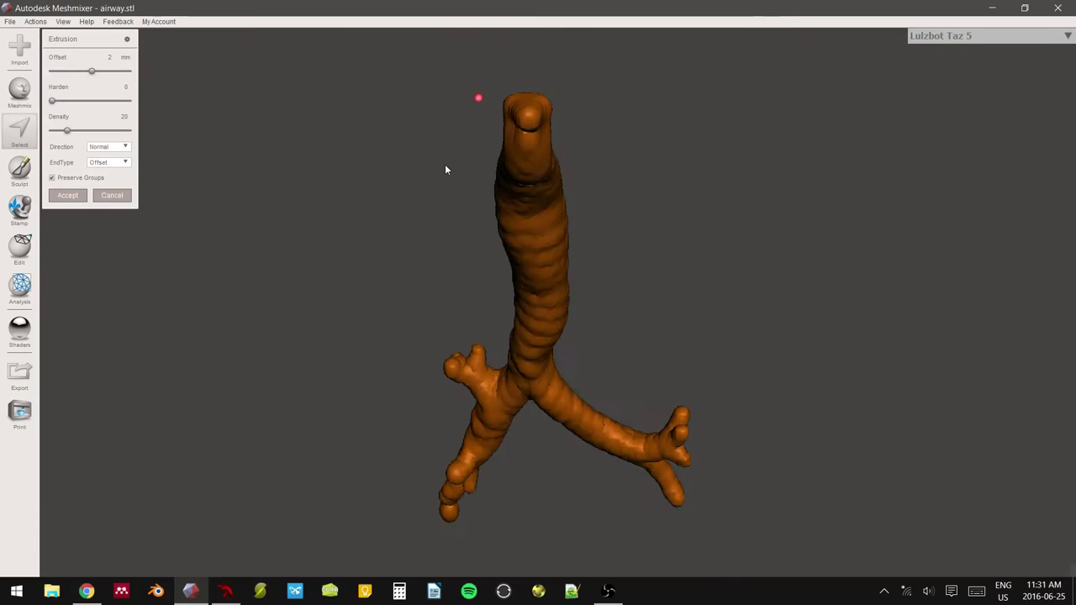
Accept the 2 mm normal extrusion and clear the selection on the airway.
mouse_move(445, 166)
right_mouse_down()
mouse_move(457, 187)
mouse_move(447, 168)
right_mouse_up()
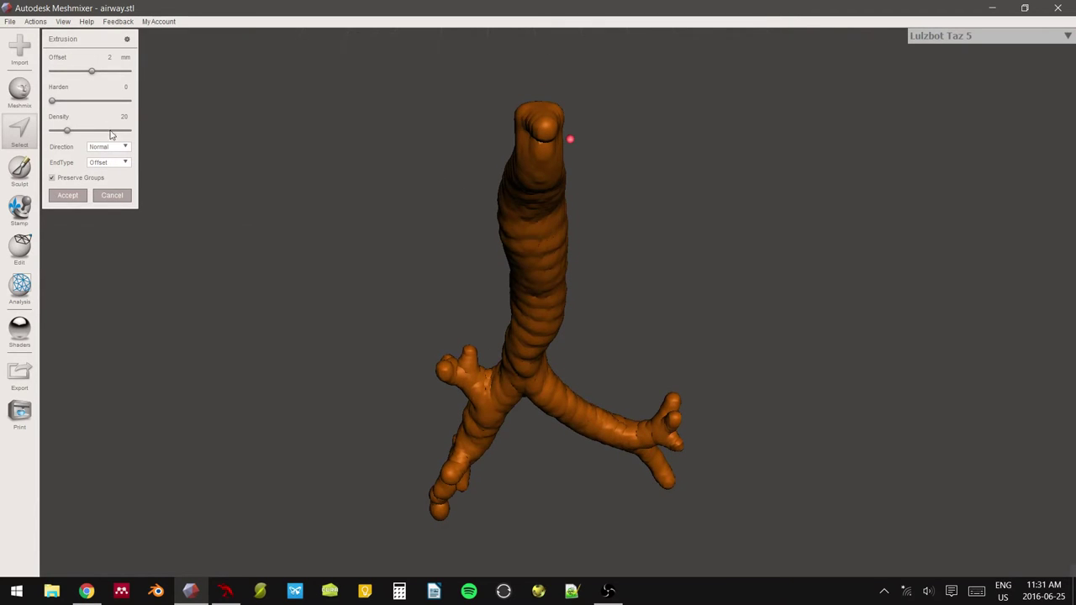
left_click(69, 195)
scroll(416, 217, "up", 4)
right_click_drag(417, 216, 544, 192)
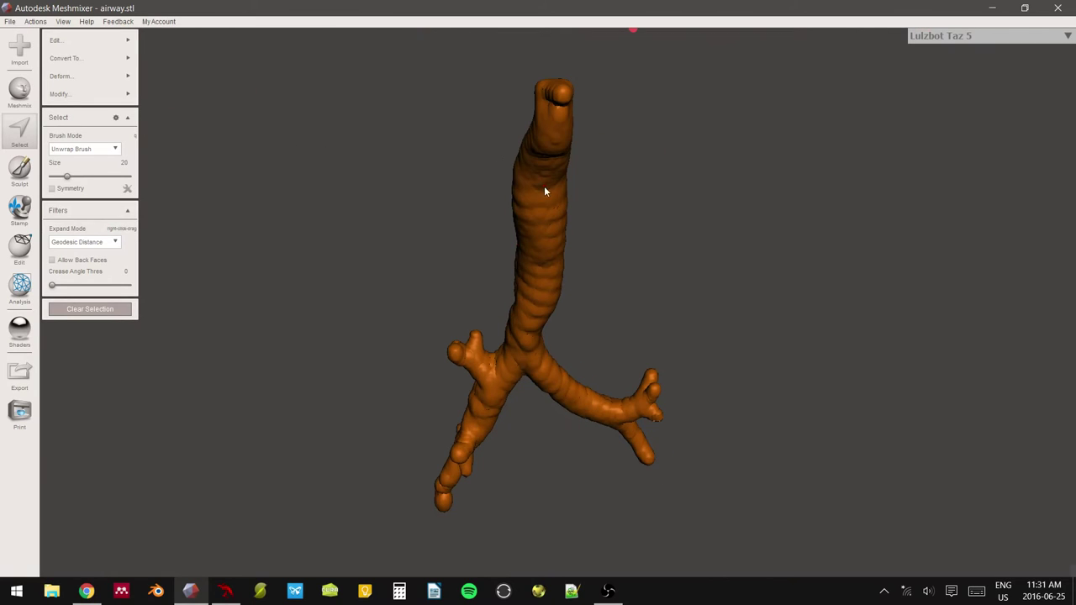
left_click(68, 310)
mouse_move(625, 303)
right_mouse_down()
mouse_move(603, 309)
mouse_move(675, 290)
mouse_move(642, 294)
right_mouse_up()
right_click_drag(468, 250, 307, 184)
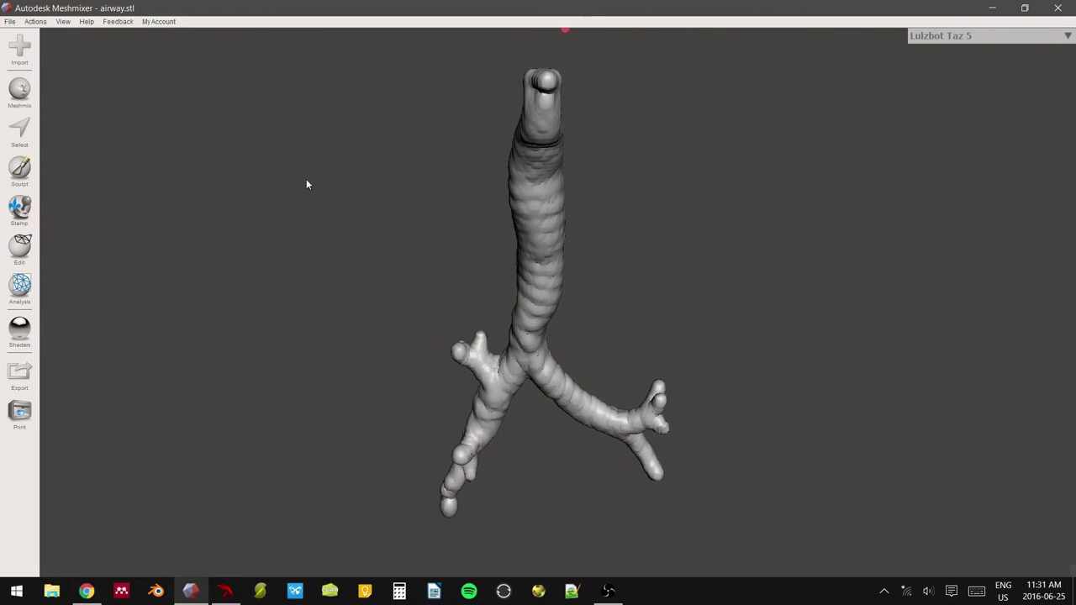
Start the Hollow operation on the thickened airway with a 2 mm offset distance.
left_click(25, 246)
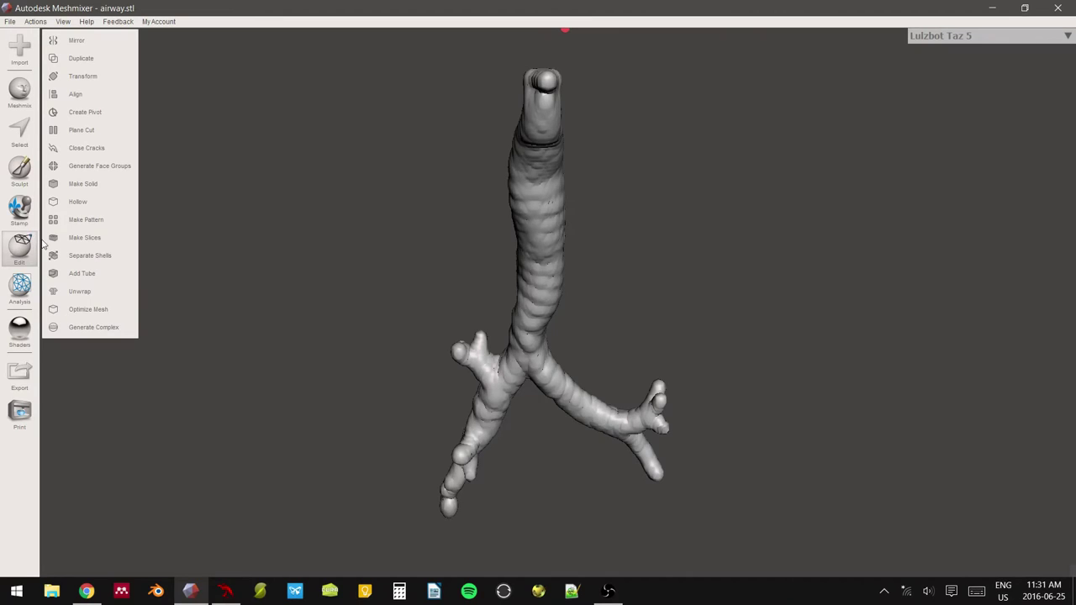
left_click(80, 204)
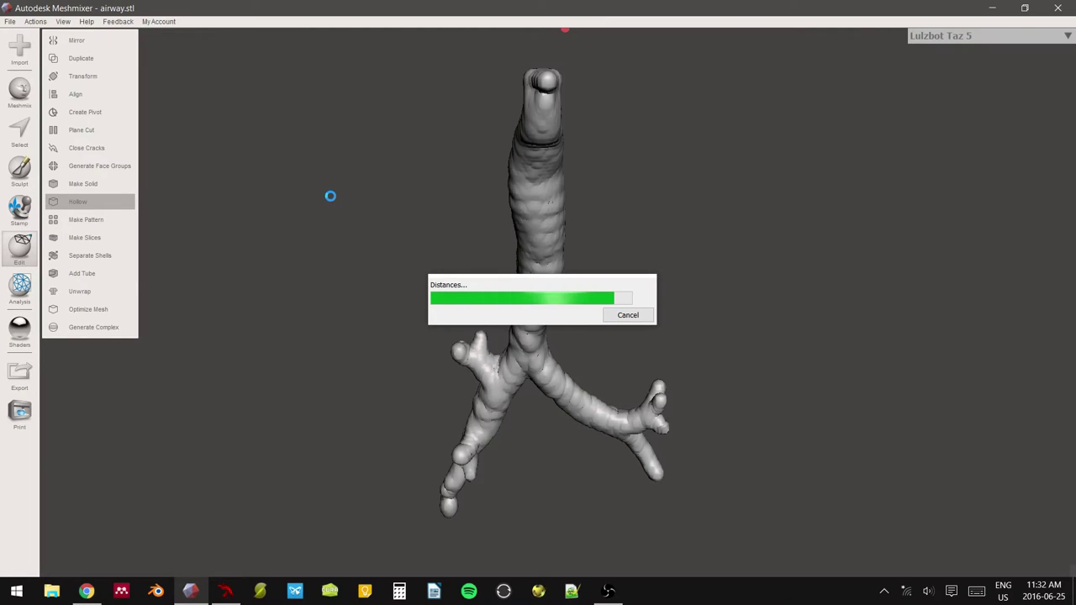
right_click_drag(331, 197, 358, 179)
scroll(358, 179, "up", 5)
right_click_drag(463, 192, 508, 170)
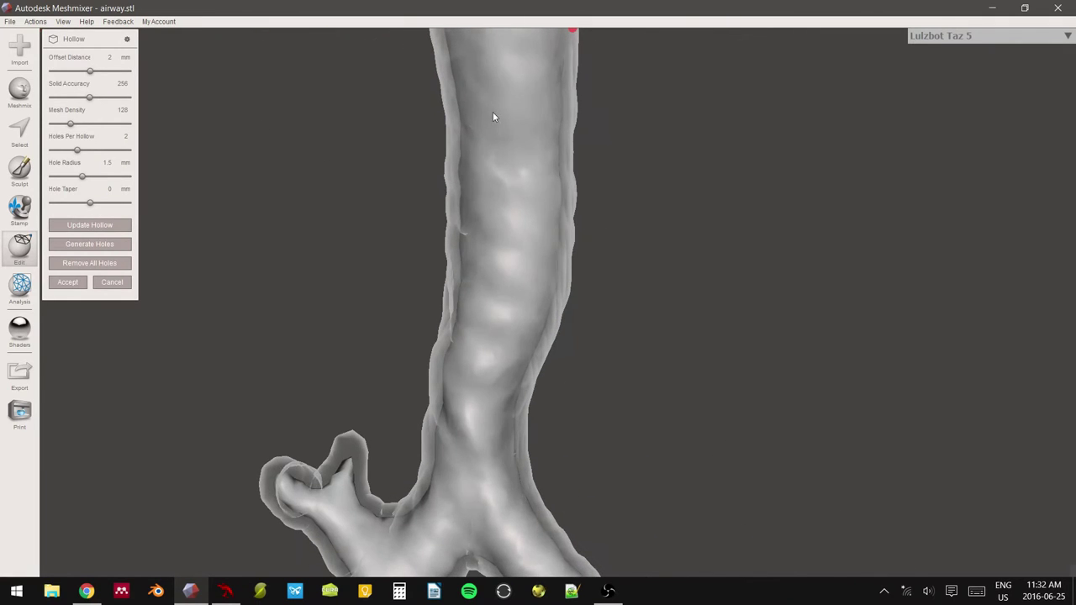
Examine the wall thickness of the hollow preview along the trachea and around the main bifurcation.
right_click_drag(493, 124, 473, 407)
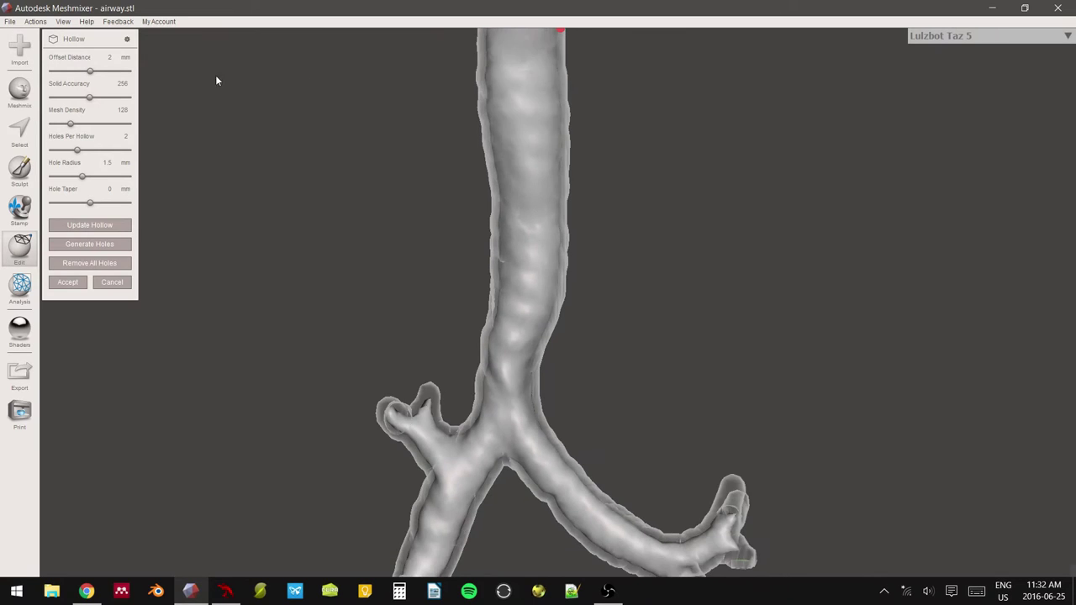
right_click_drag(210, 77, 434, 142)
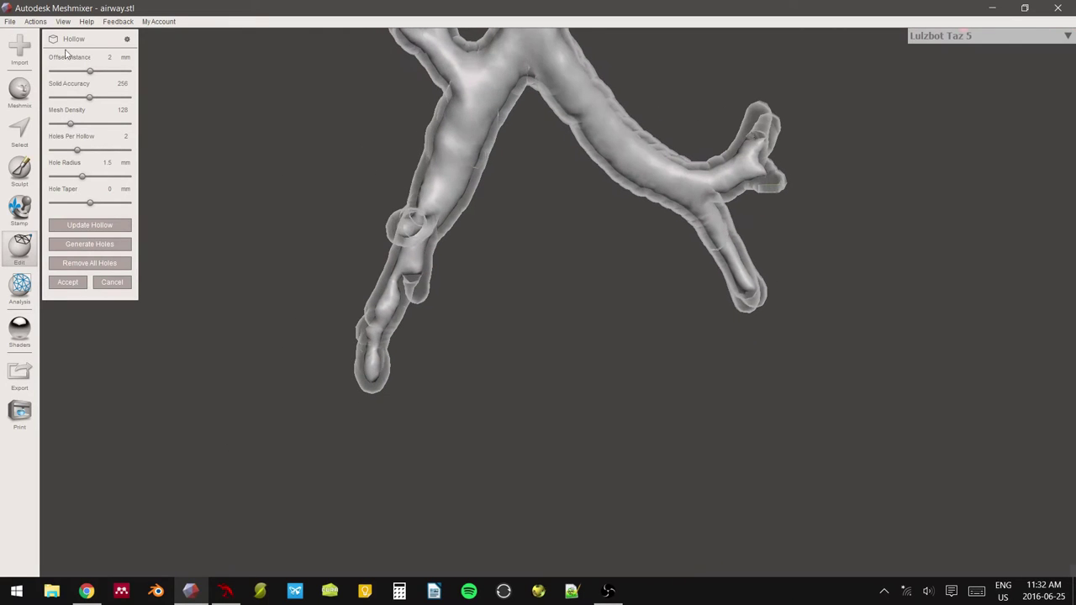
middle_click_drag(682, 111, 675, 141)
right_click_drag(676, 146, 668, 309)
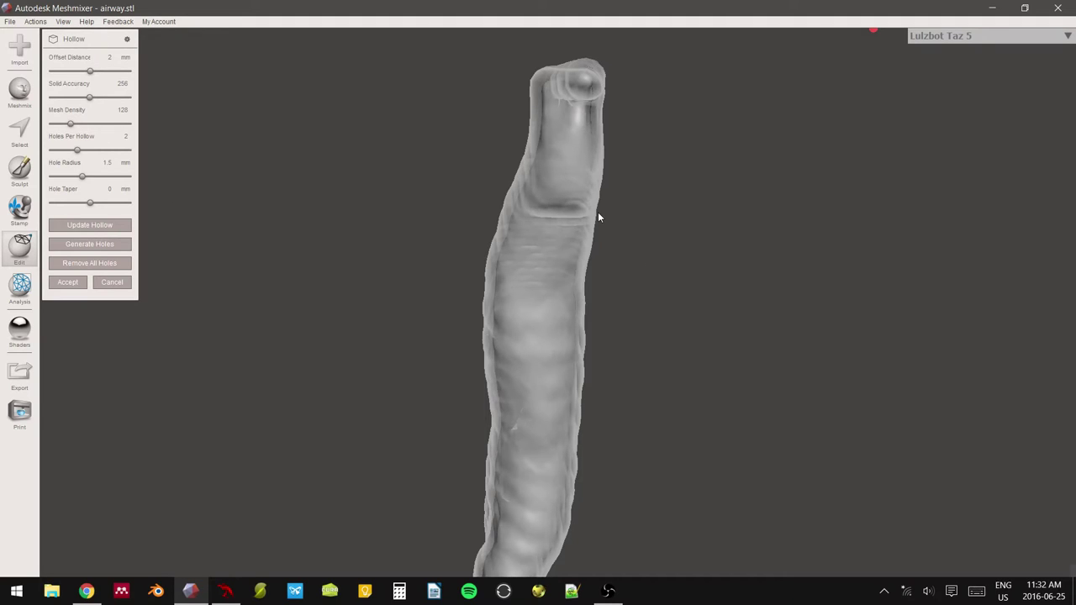
scroll(598, 213, "down", 3)
middle_click_drag(578, 274, 571, 235)
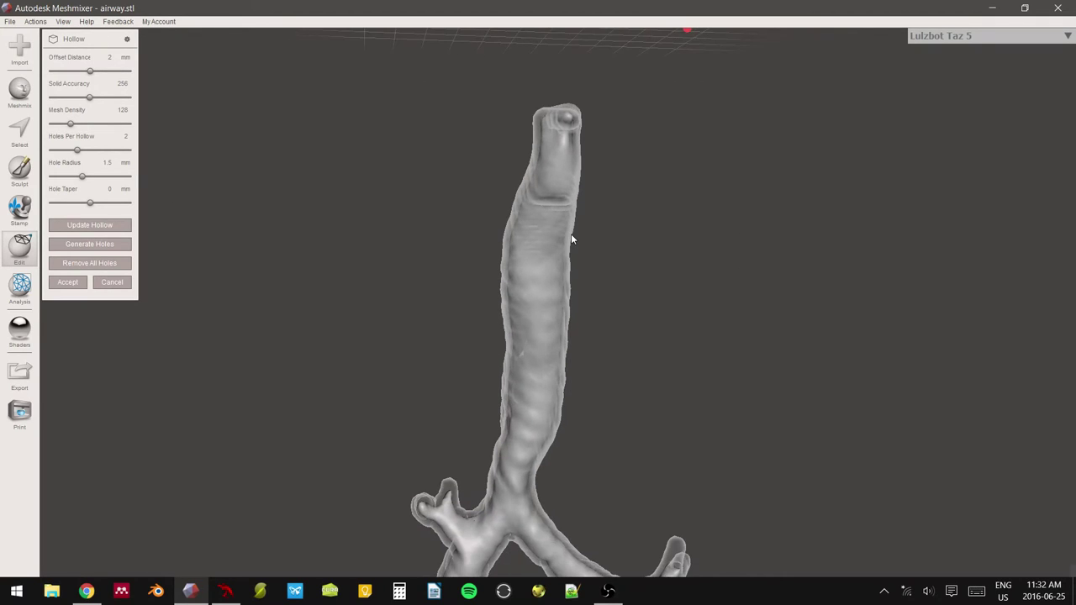
scroll(568, 228, "up", 4)
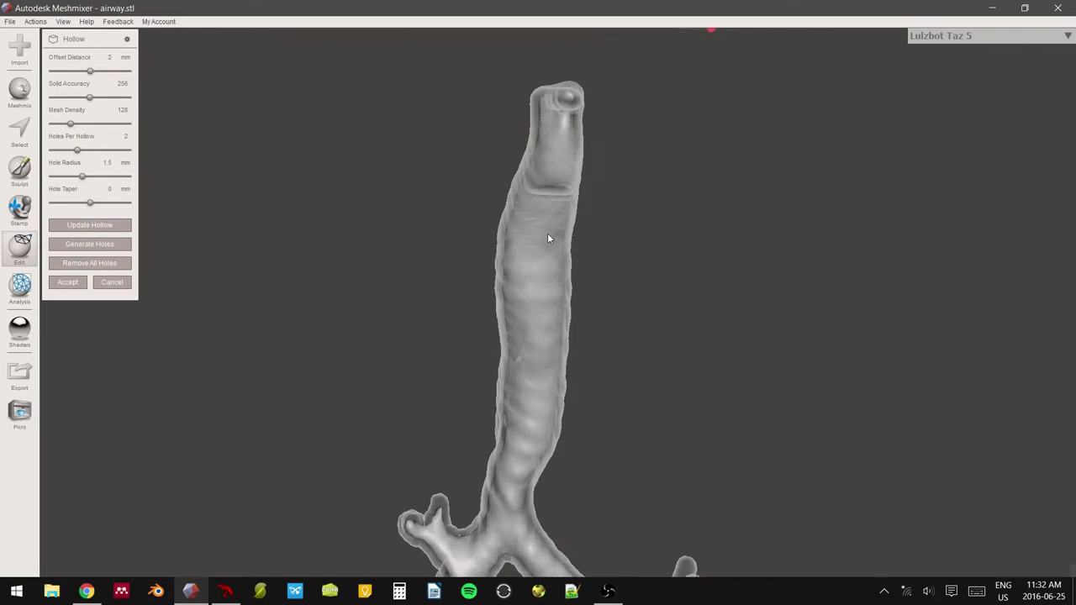
scroll(514, 228, "down", 3)
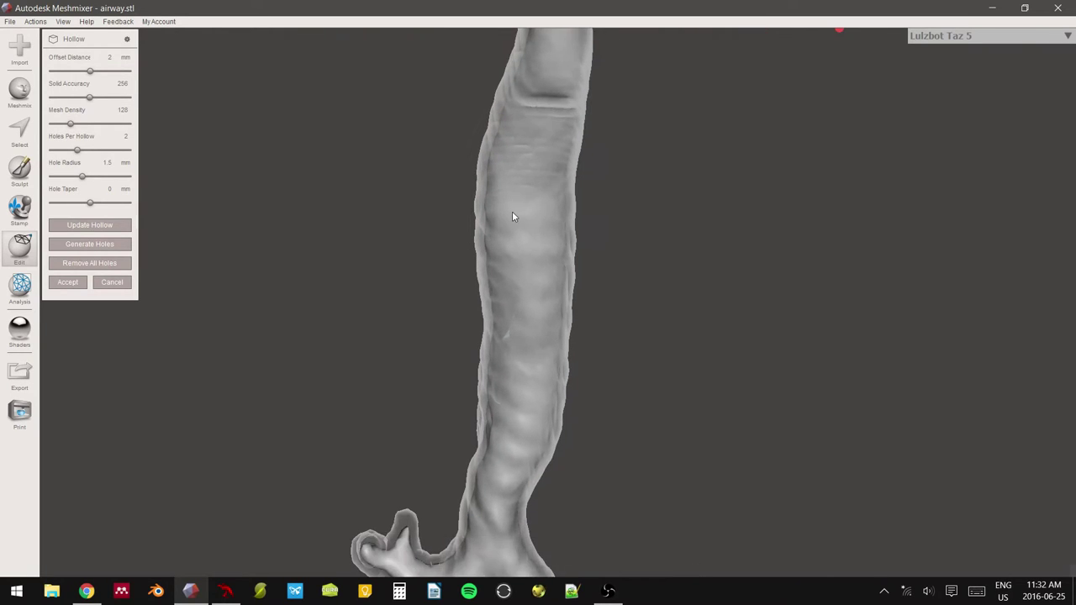
scroll(496, 256, "up", 3)
scroll(498, 252, "down", 2)
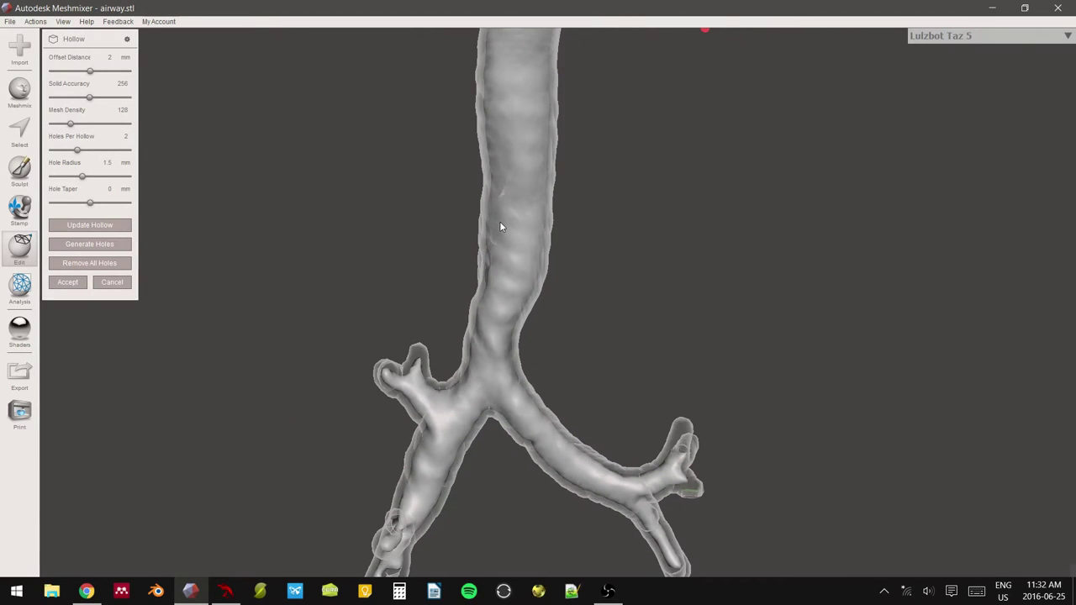
scroll(498, 228, "up", 2)
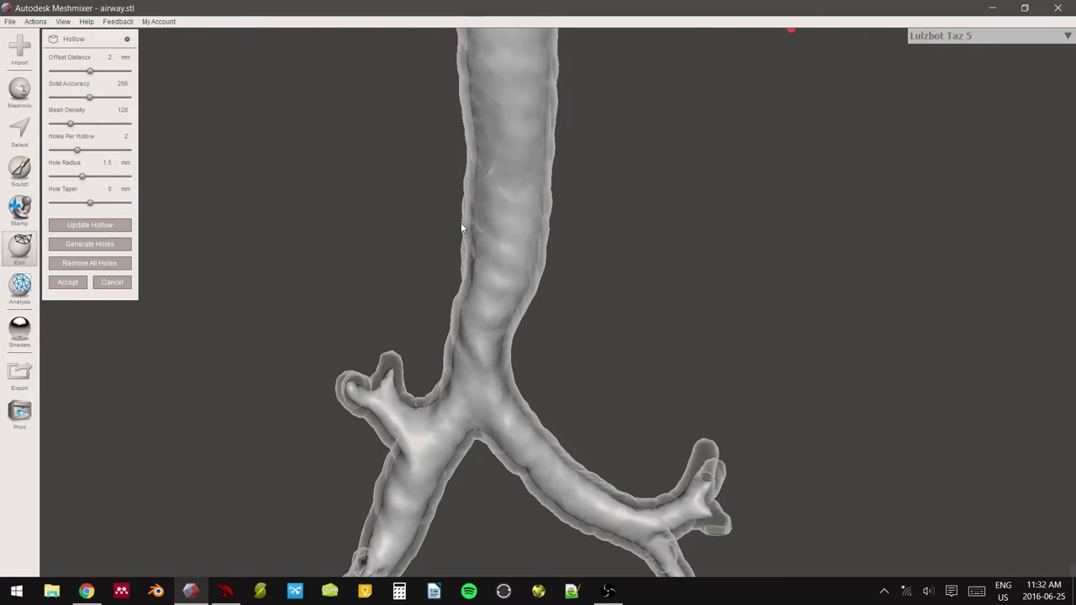
scroll(413, 247, "down", 2)
scroll(461, 361, "up", 2)
Examine the narrow lower branches of the hollow preview for places where the inner cavity becomes too thin.
middle_click_drag(461, 361, 507, 143)
scroll(378, 348, "up", 5)
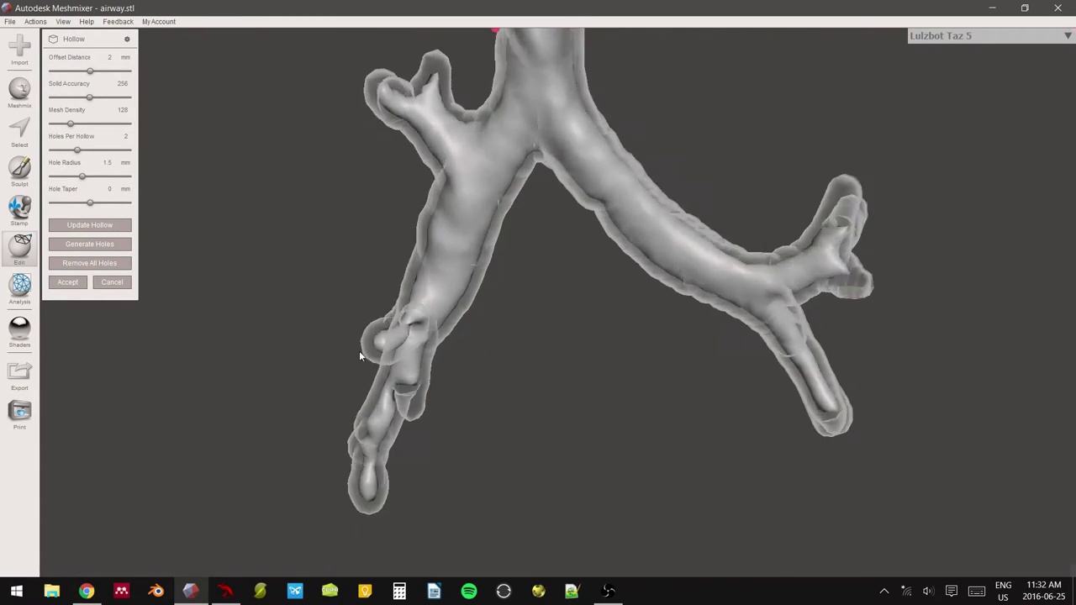
middle_click_drag(436, 318, 603, 265)
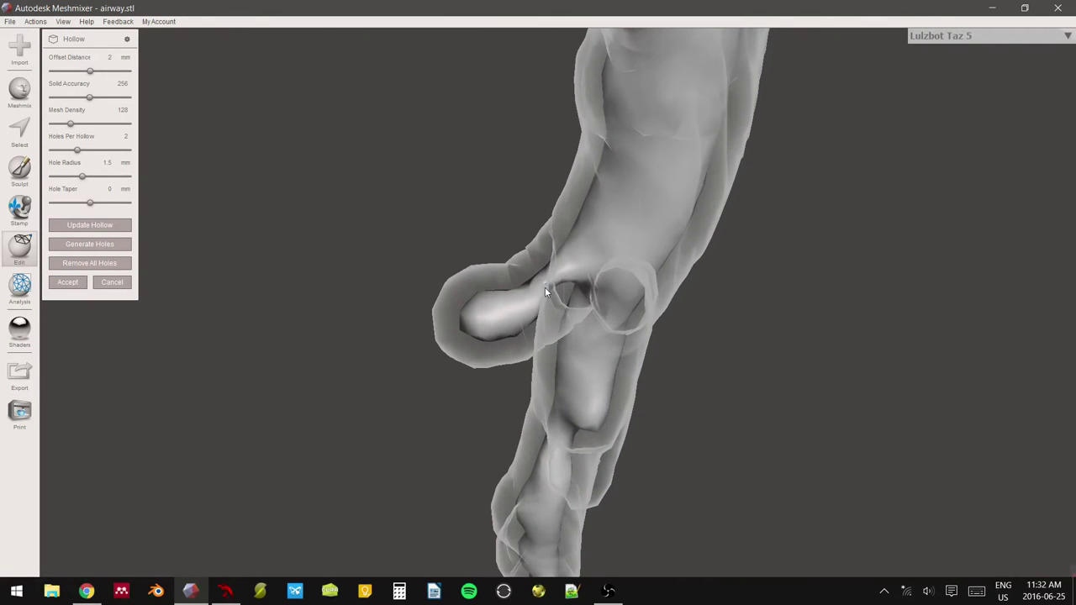
right_click_drag(544, 286, 652, 213)
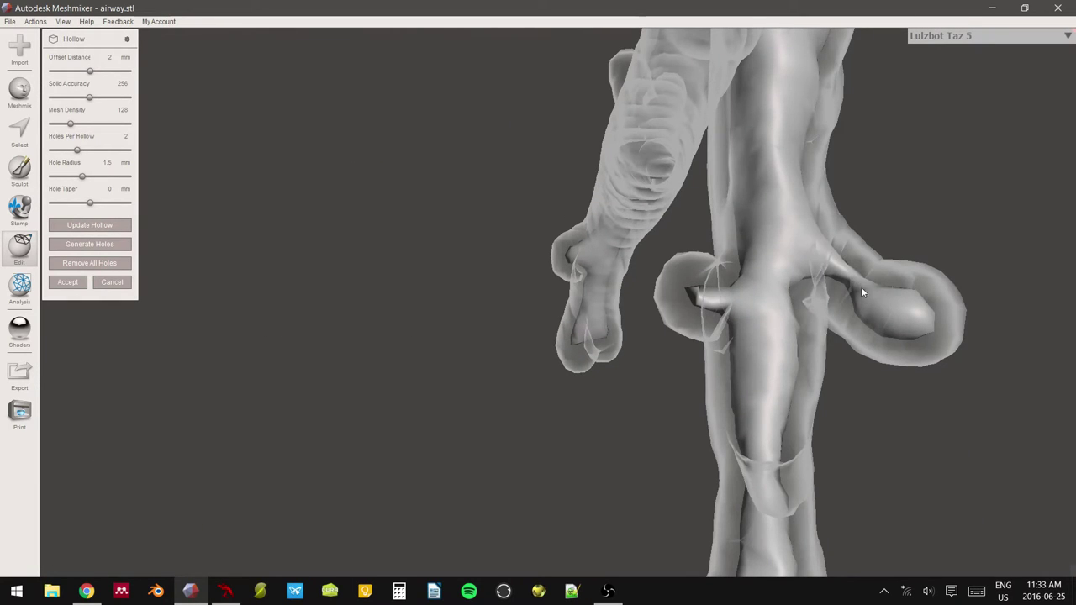
right_click_drag(840, 274, 784, 240)
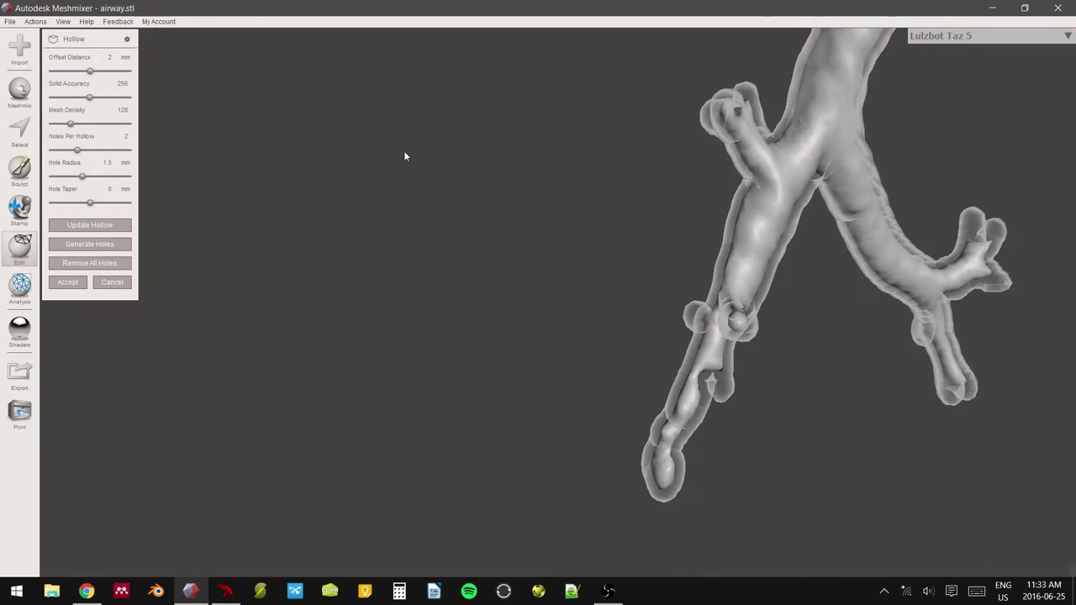
Try a hollow offset distance of 1 mm and regenerate the hollow.
left_click(106, 57)
type("1")
key("Return")
left_click(120, 225)
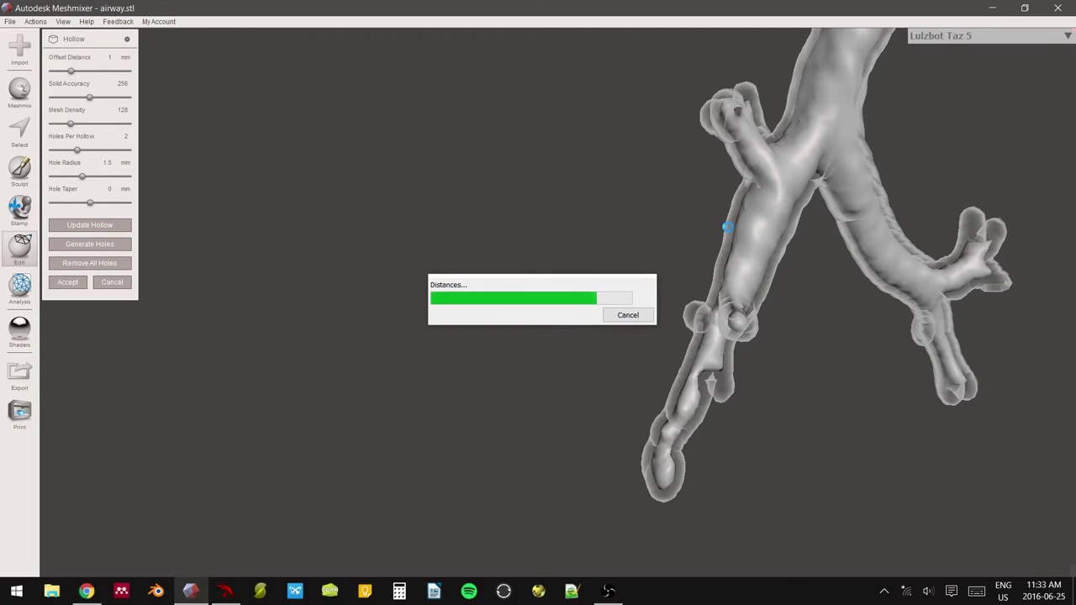
Examine the 1 mm wall and inner cavity of the trachea and branches from several angles.
right_click_drag(878, 208, 655, 271)
right_click_drag(774, 269, 627, 317)
scroll(598, 298, "up", 3)
middle_click_drag(596, 293, 547, 179)
scroll(573, 417, "down", 2)
scroll(547, 172, "up", 3)
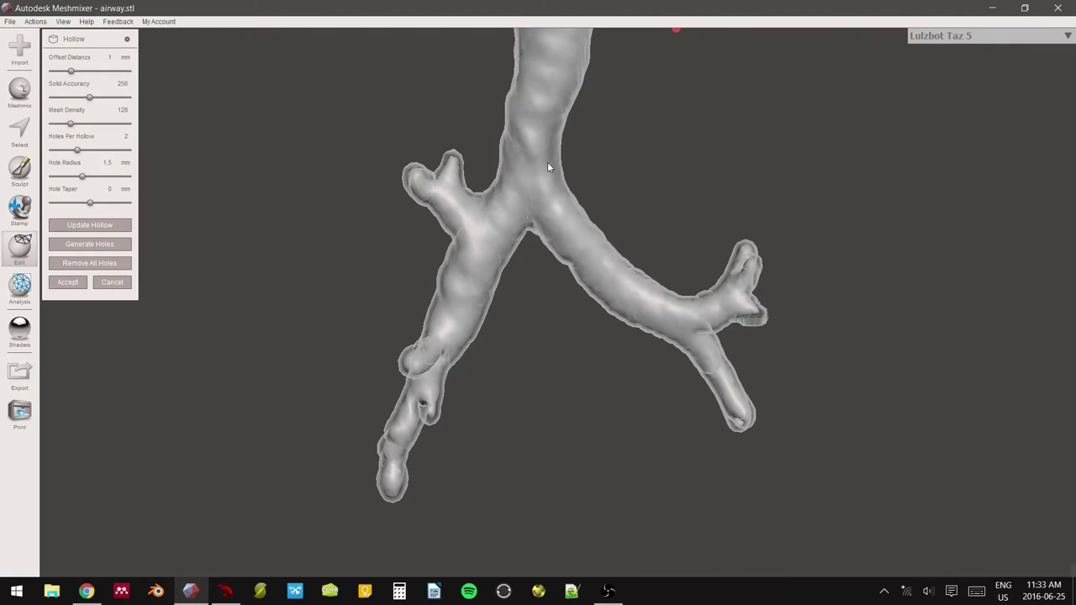
scroll(491, 171, "up", 3)
scroll(498, 202, "down", 1)
right_click_drag(506, 234, 594, 173)
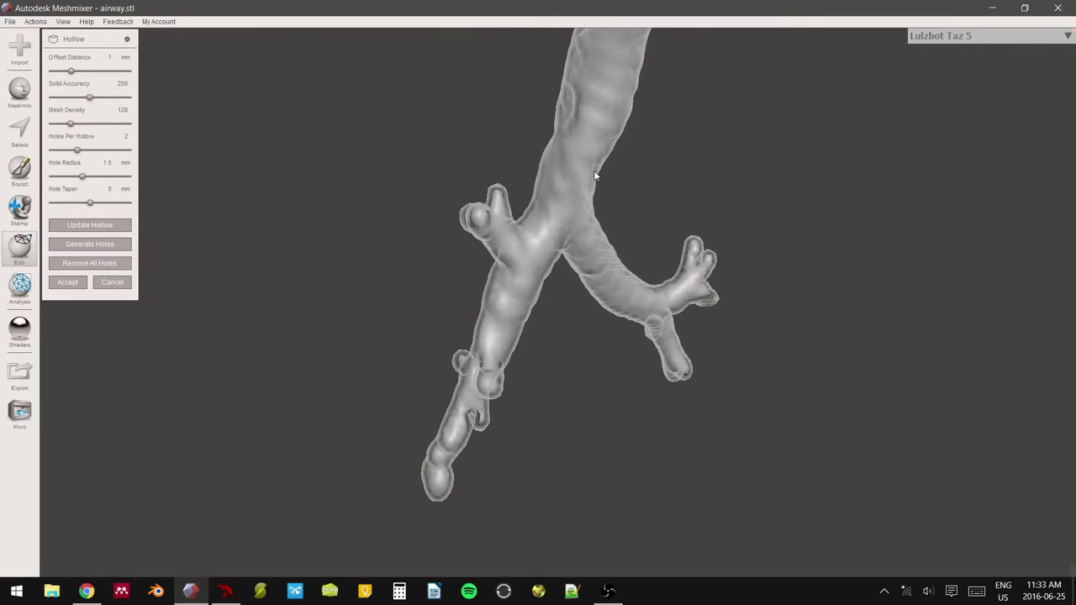
right_click_drag(677, 173, 550, 203)
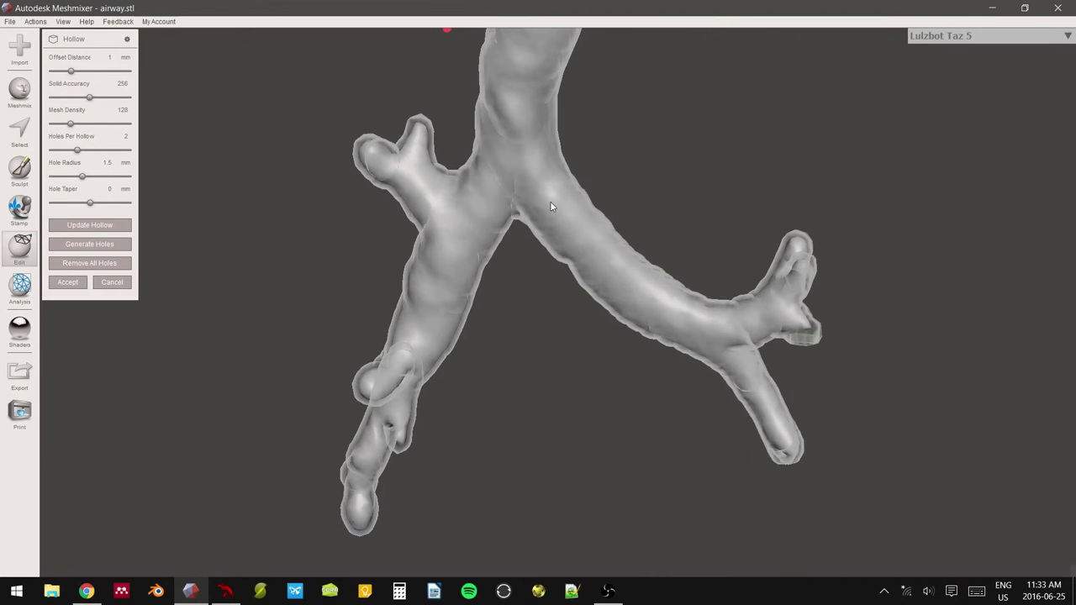
scroll(549, 201, "down", 3)
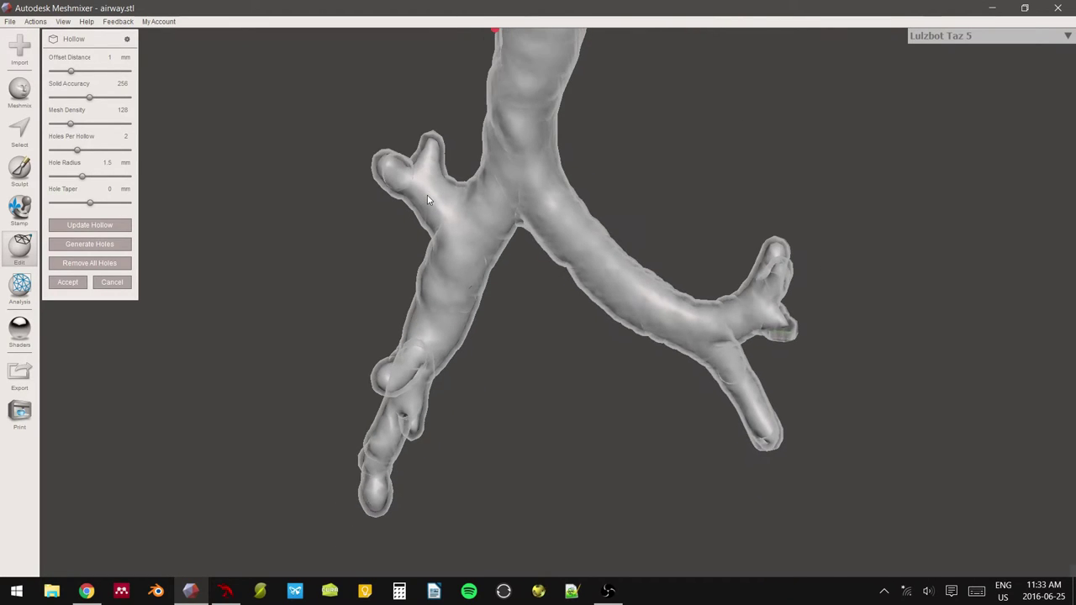
right_click_drag(484, 198, 511, 163)
scroll(562, 235, "up", 5)
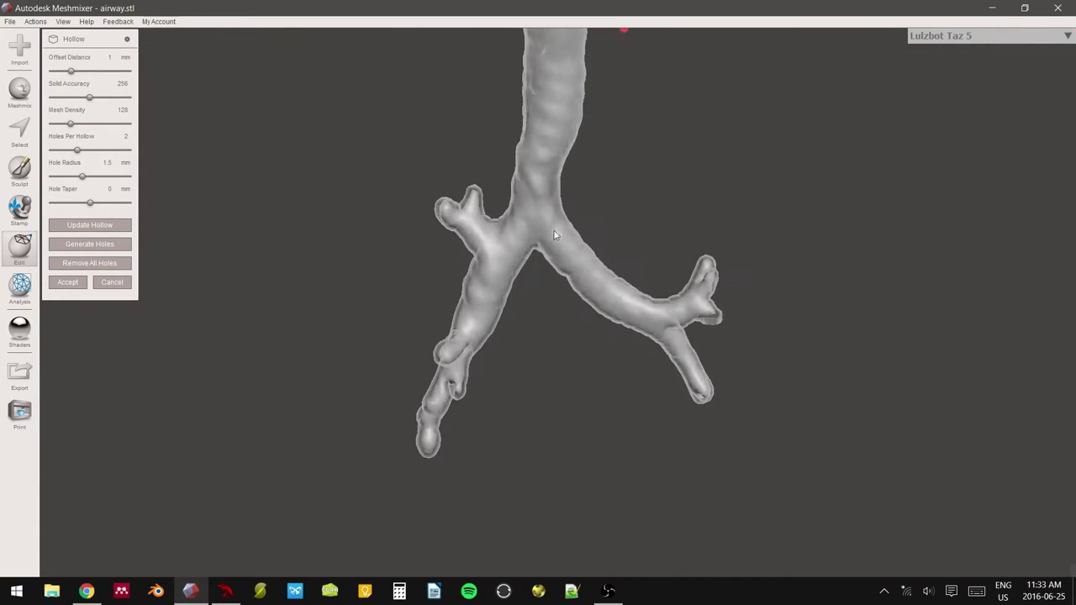
right_click_drag(508, 252, 555, 214)
scroll(443, 269, "up", 5)
scroll(443, 269, "down", 5)
right_click_drag(429, 281, 545, 293)
Set the hollow offset distance to 2 mm, regenerate the hollow and accept it.
left_click(105, 59)
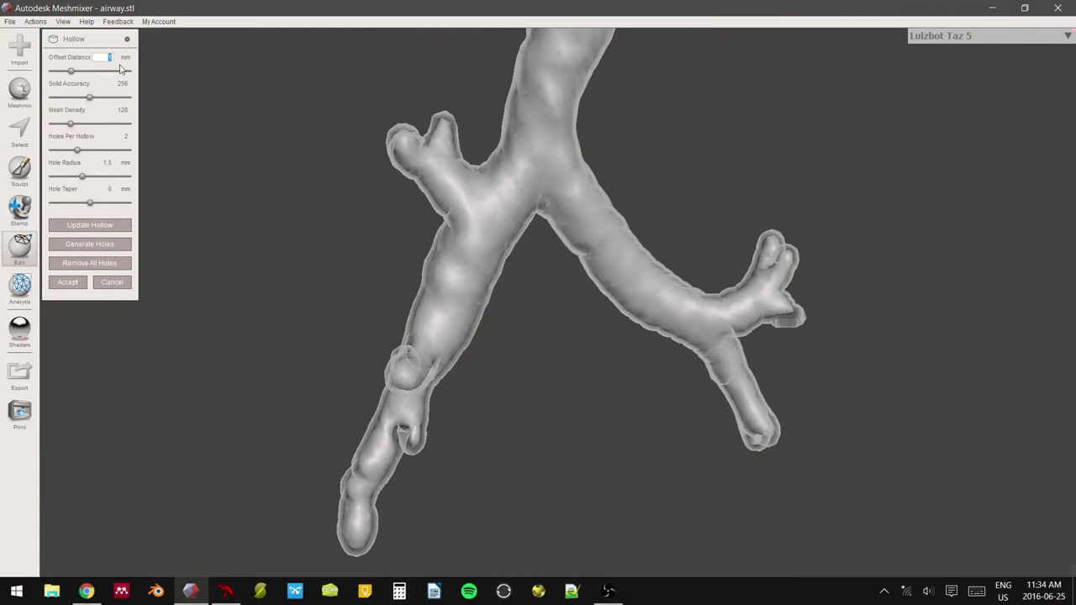
type("2")
left_click(124, 225)
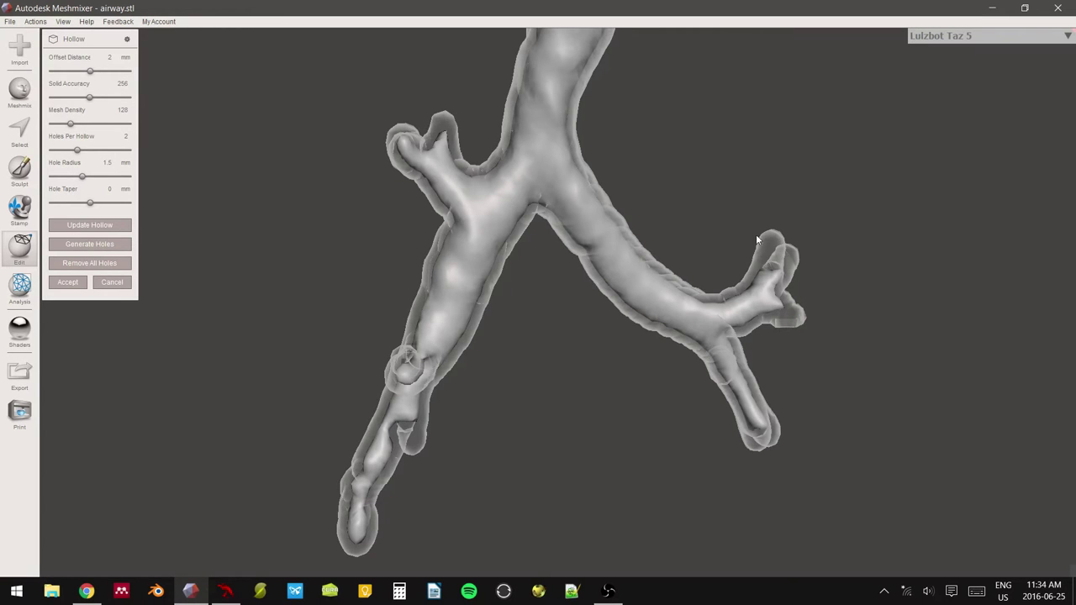
right_click_drag(696, 282, 504, 189)
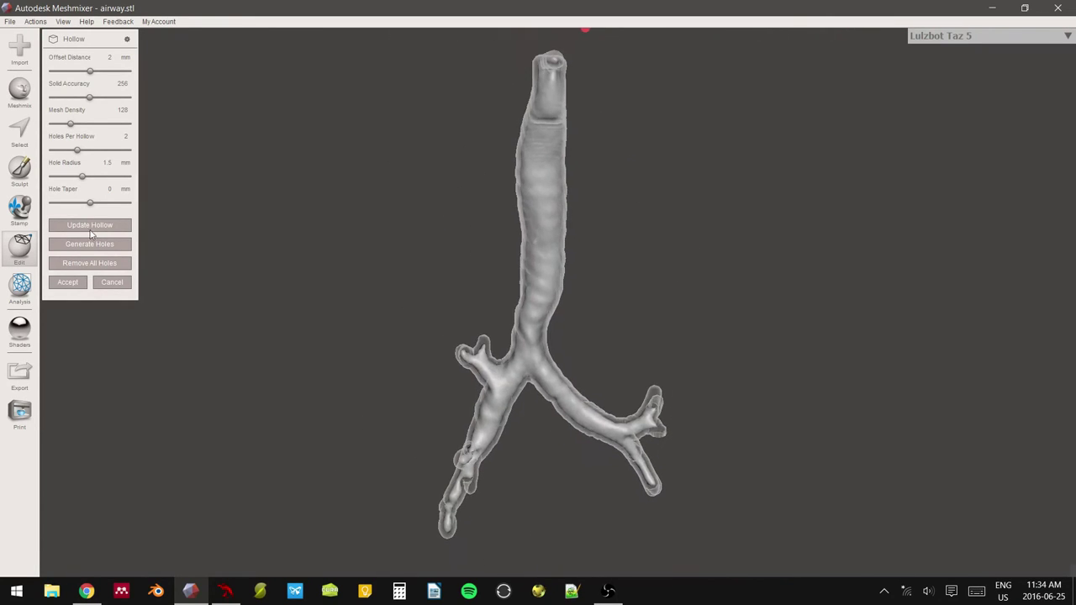
left_click(79, 282)
Apply a see-through shader to the airway and examine the inner cavity along the trachea and bifurcation.
right_click_drag(521, 261, 336, 285)
left_click(19, 331)
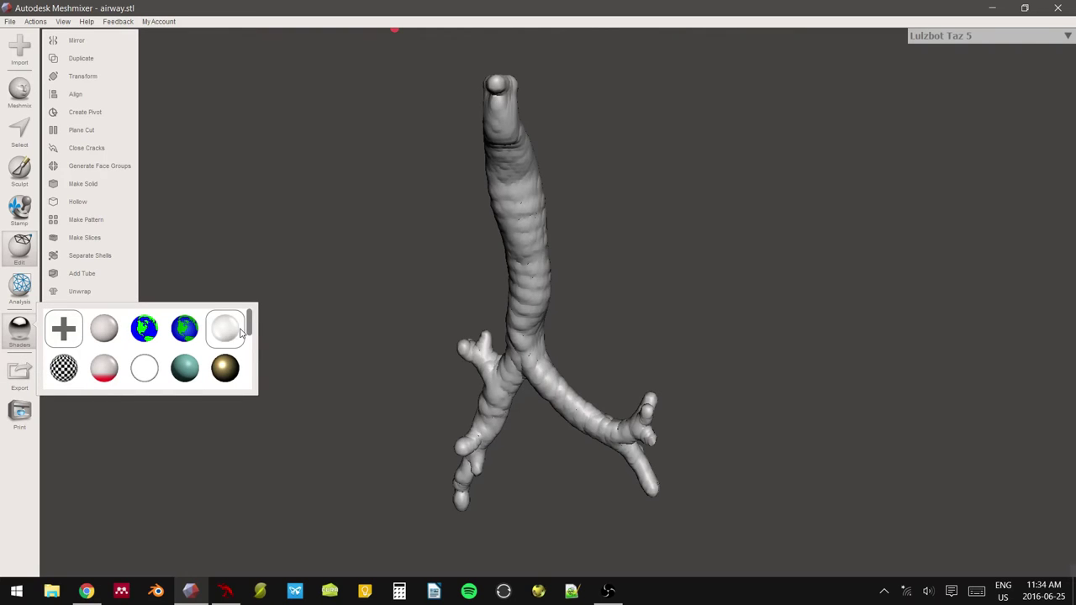
left_click_drag(239, 332, 522, 269)
scroll(466, 172, "up", 5)
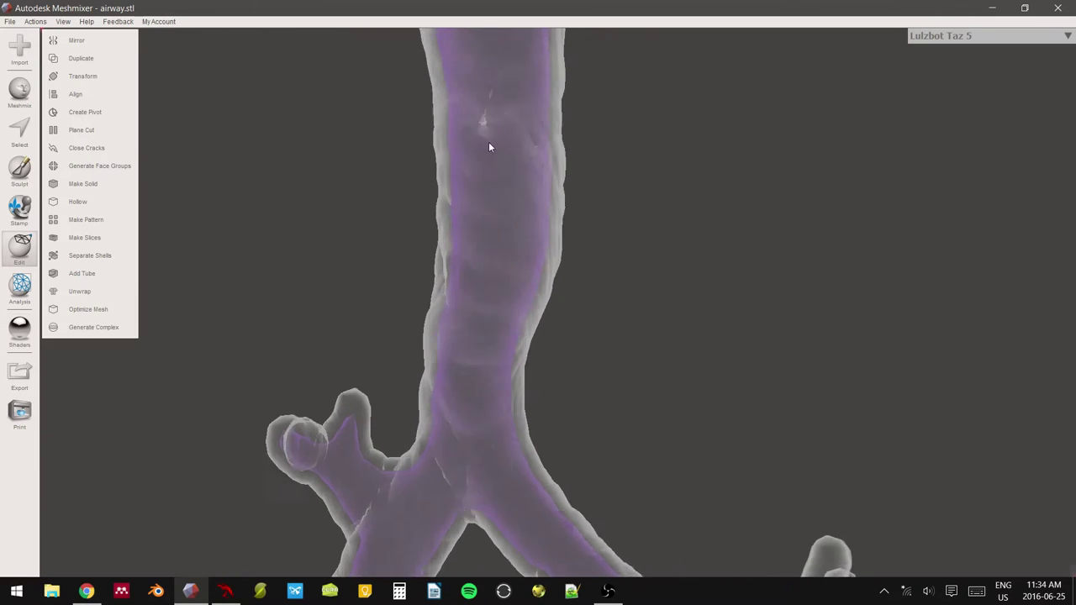
right_click_drag(493, 126, 514, 100)
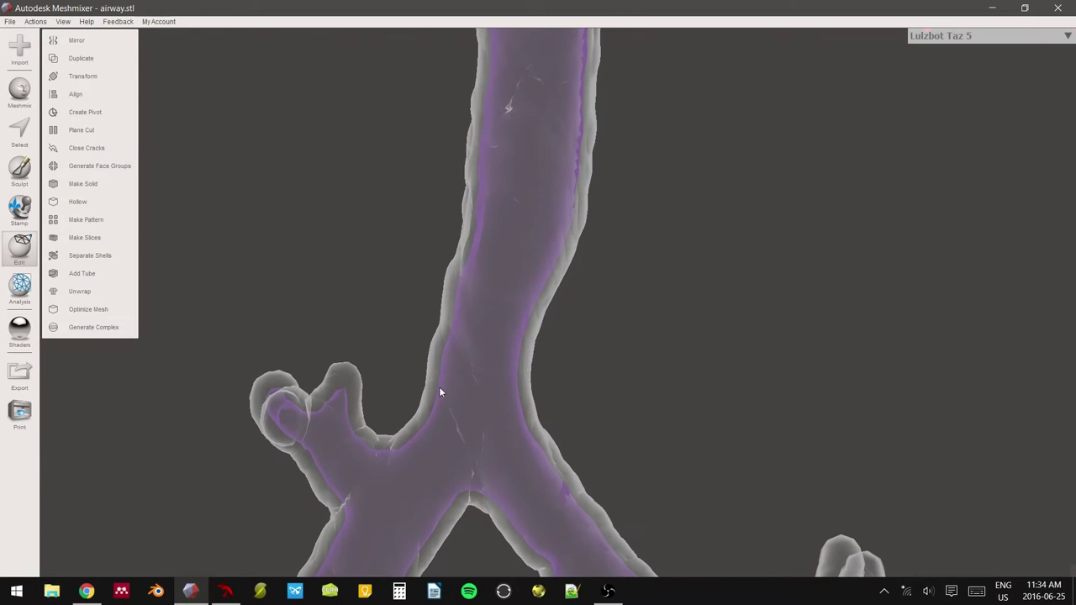
right_click_drag(499, 179, 533, 107)
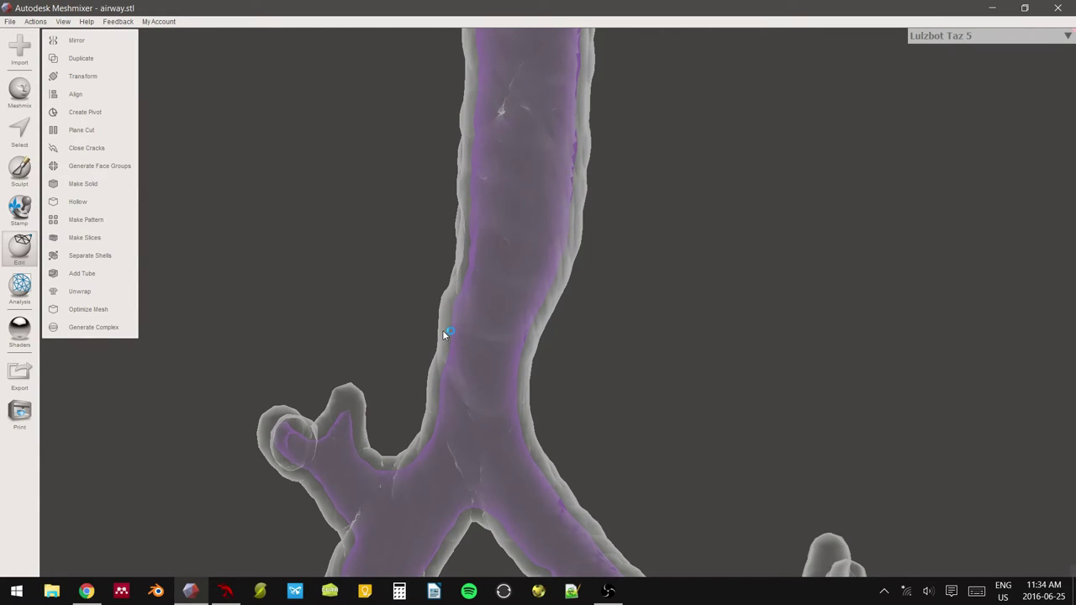
right_click_drag(443, 332, 362, 341)
Restore the opaque light-grey shader on the airway.
left_click(26, 334)
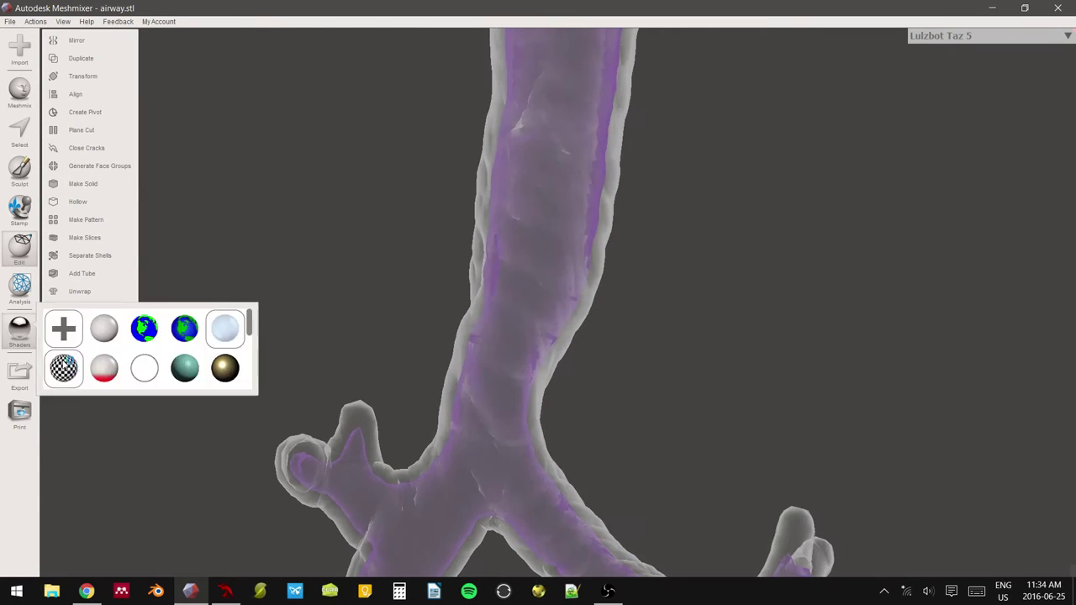
left_click_drag(105, 328, 492, 286)
scroll(421, 201, "down", 7)
Start a Plane Cut on the airway and raise the cutting plane to the trachea's closed upper end.
middle_click_drag(407, 77, 403, 151)
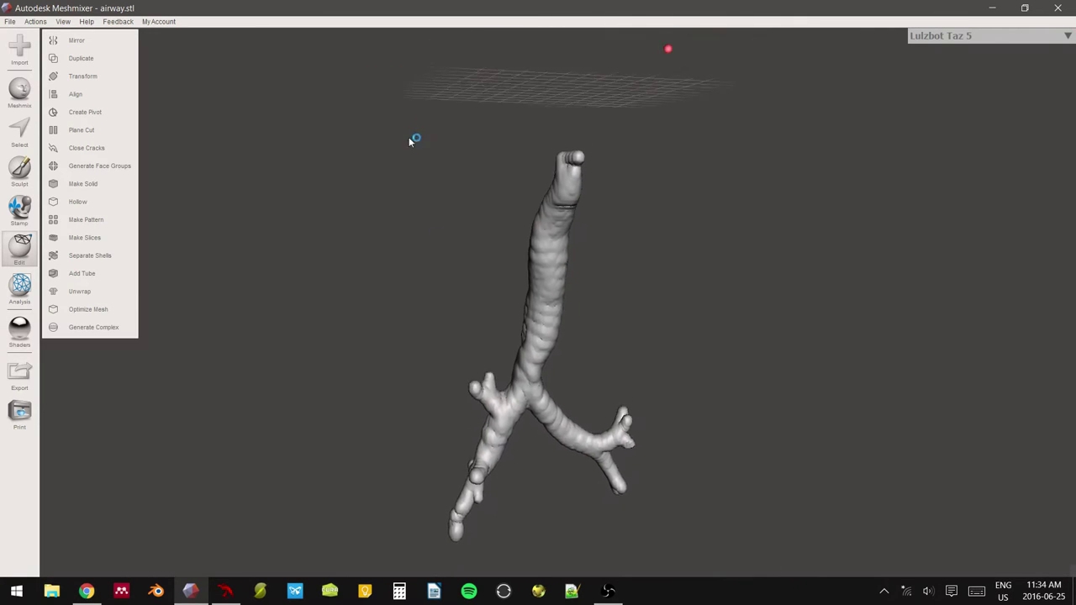
right_click_drag(403, 147, 420, 224)
scroll(420, 184, "up", 6)
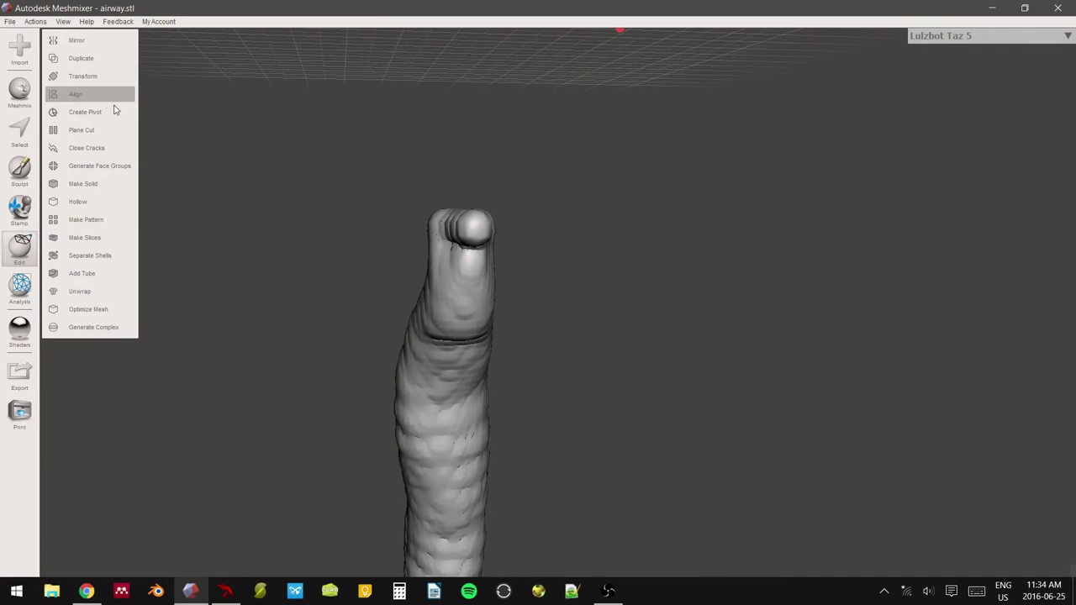
left_click(121, 139)
right_click_drag(479, 305, 456, 318)
middle_click_drag(456, 313, 454, 275)
left_click_drag(487, 467, 487, 468)
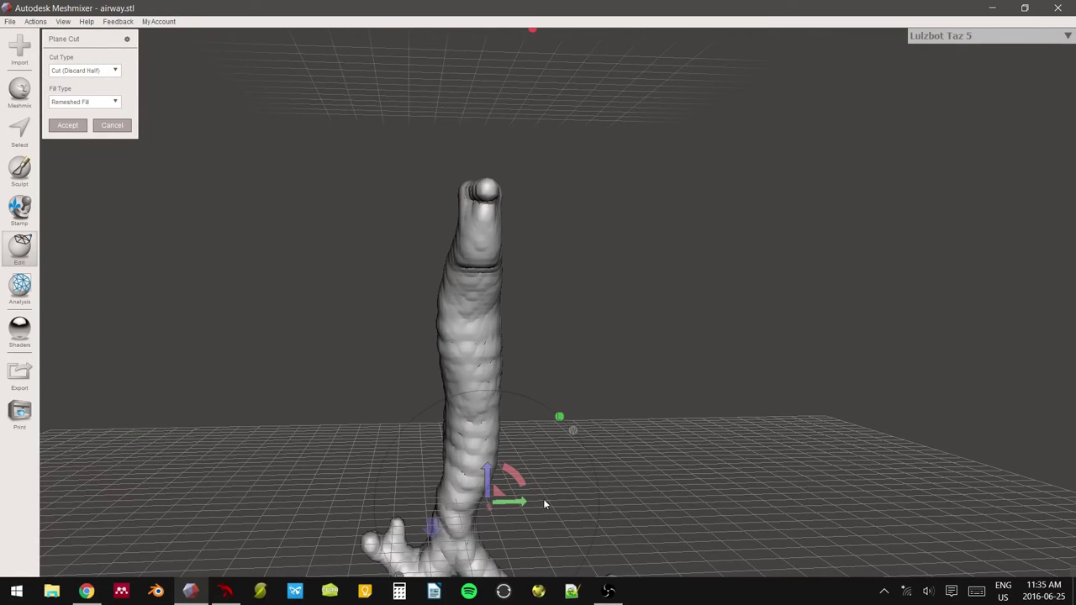
left_click_drag(484, 481, 496, 165)
right_click_drag(497, 166, 504, 205)
left_click_drag(493, 191, 498, 245)
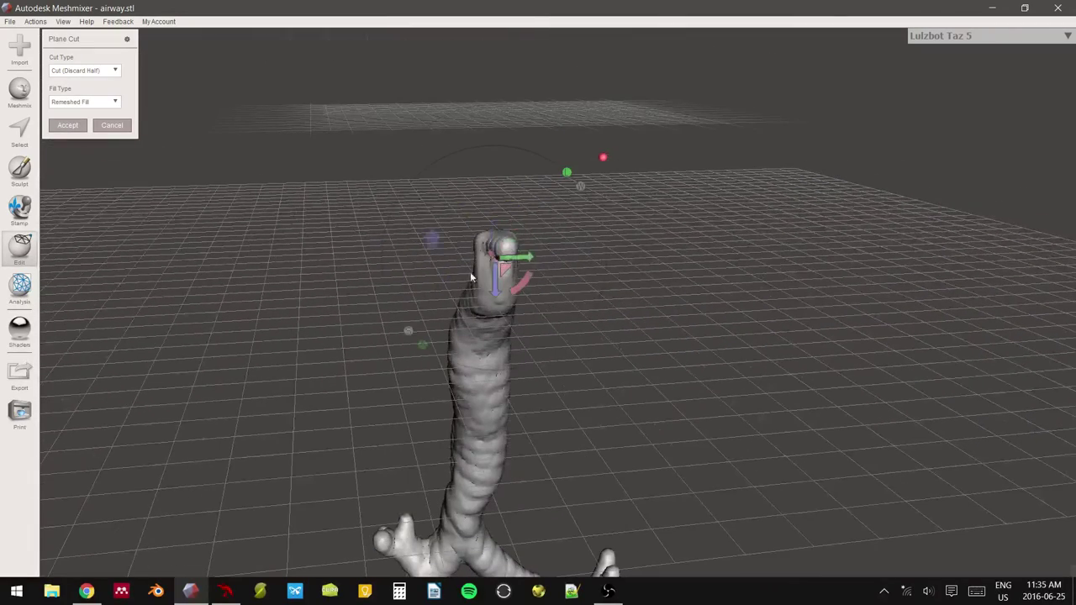
Adjust the plane just below the trachea's closed upper end, reverse the discarded side and accept the cut so the airway body is kept.
right_click_drag(521, 251, 692, 258)
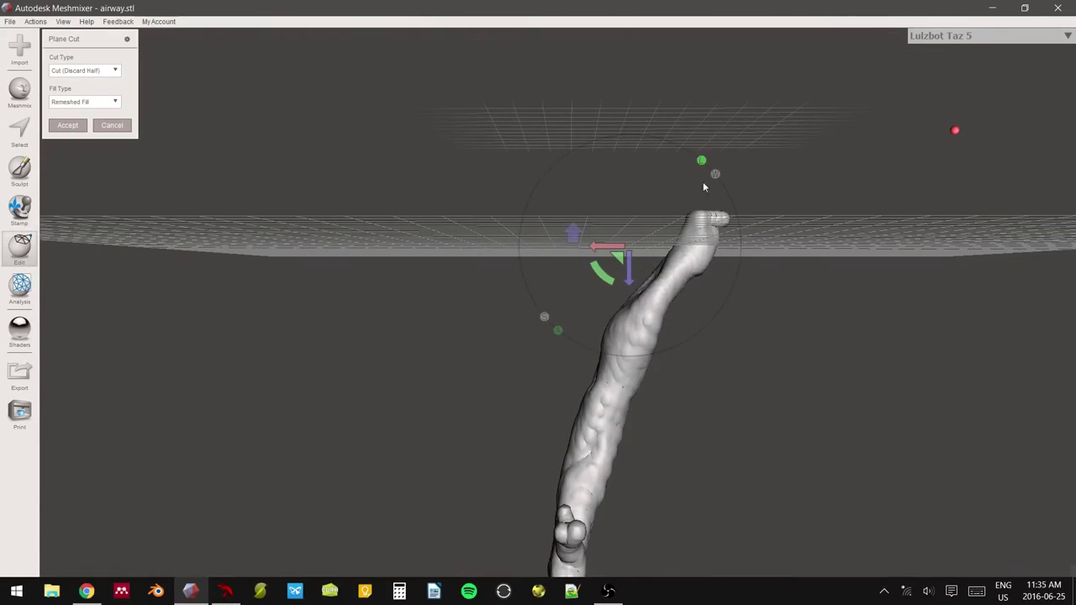
right_click_drag(704, 186, 629, 213)
left_click(624, 201)
left_click_drag(739, 221, 645, 259)
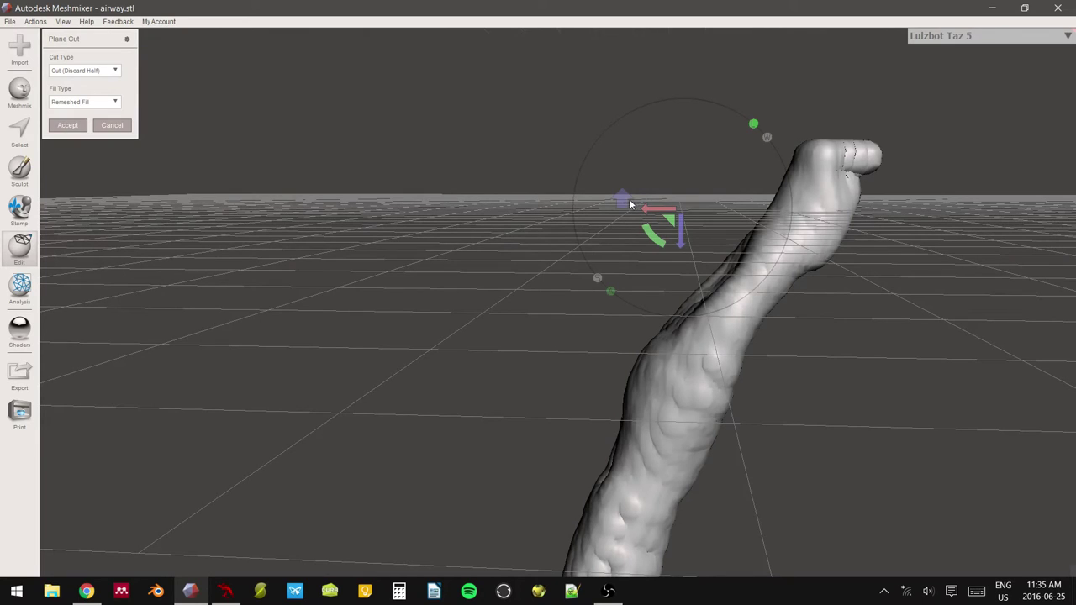
left_click_drag(624, 197, 749, 225)
right_click_drag(749, 225, 681, 252)
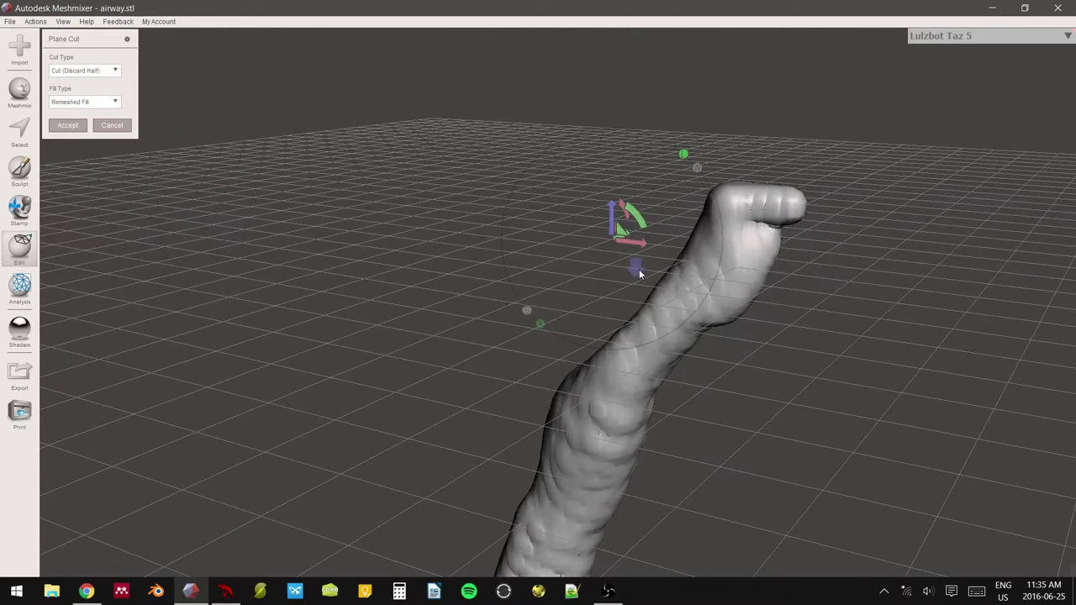
left_click(67, 125)
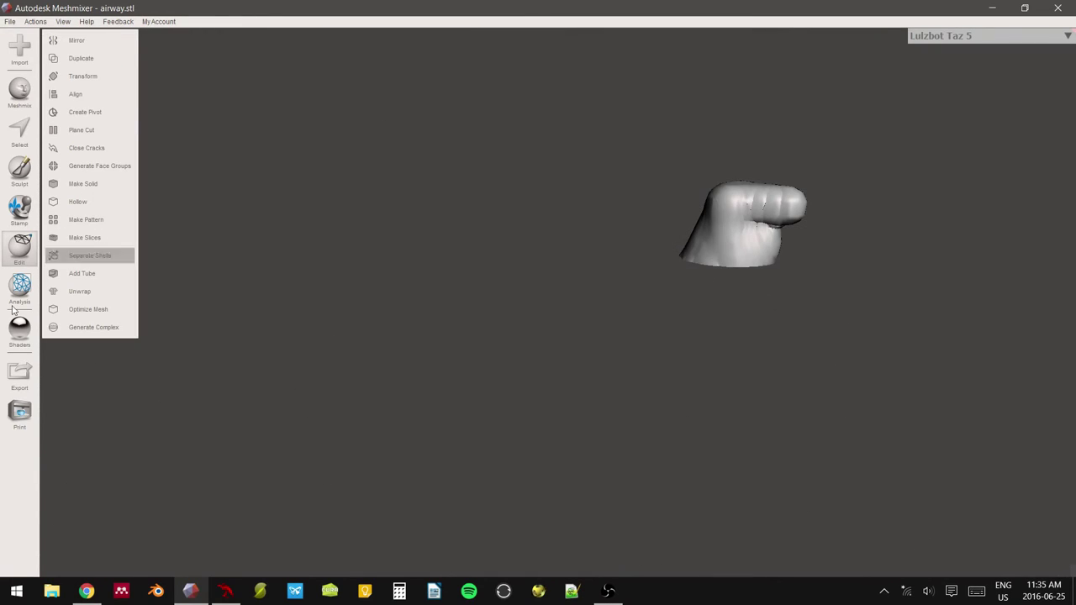
key("ctrl+z")
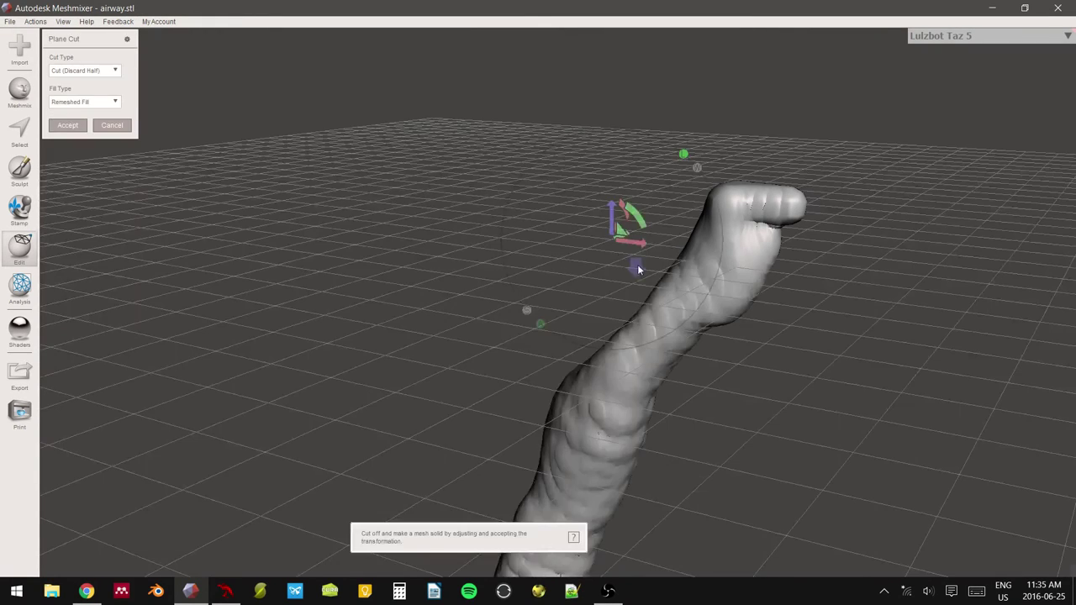
left_click(68, 125)
Examine the trachea's cut opening, its wall and inner cavity, and the closed tips of the lower branches.
right_click_drag(829, 201, 444, 376)
scroll(539, 181, "up", 3)
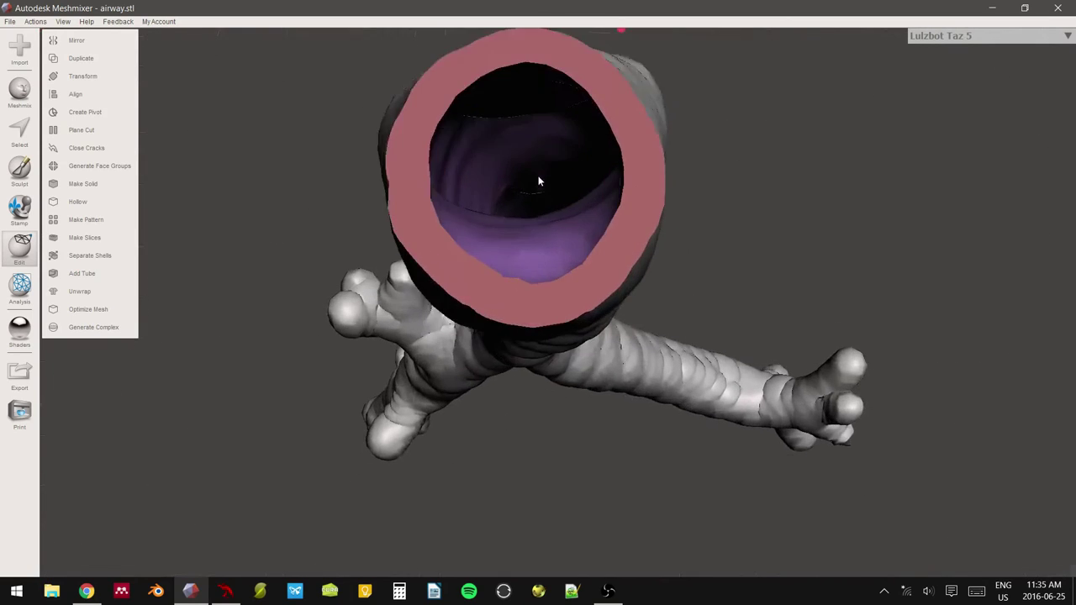
scroll(539, 181, "up", 3)
mouse_move(539, 181)
right_mouse_down()
mouse_move(544, 209)
mouse_move(540, 195)
mouse_move(548, 201)
mouse_move(552, 189)
mouse_move(537, 181)
mouse_move(550, 193)
mouse_move(543, 211)
mouse_move(540, 195)
right_mouse_up()
scroll(540, 195, "down", 3)
right_click_drag(523, 232, 568, 210)
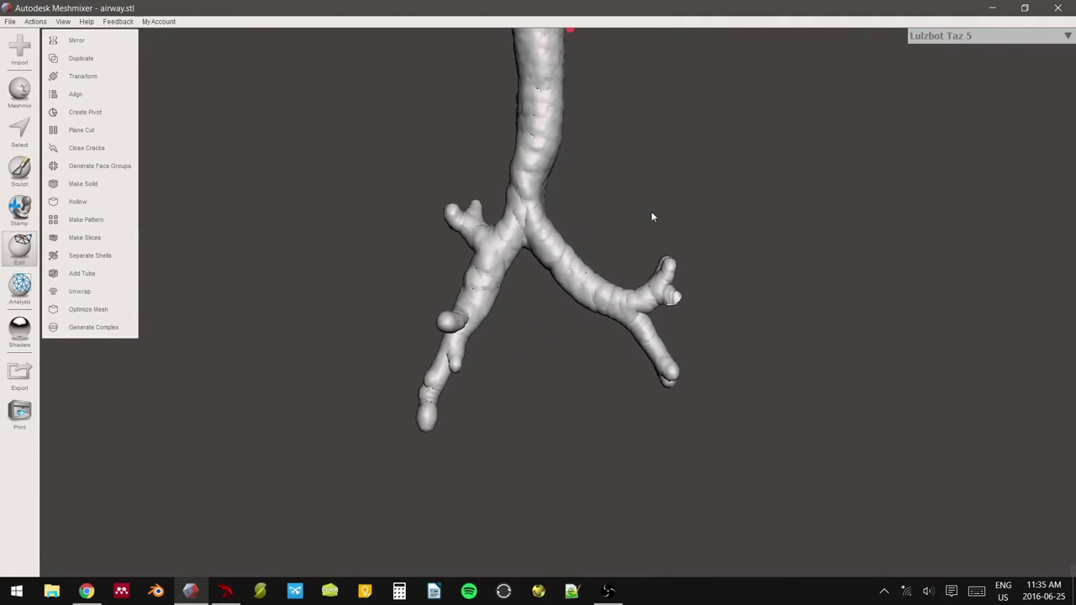
right_click_drag(696, 333, 538, 227)
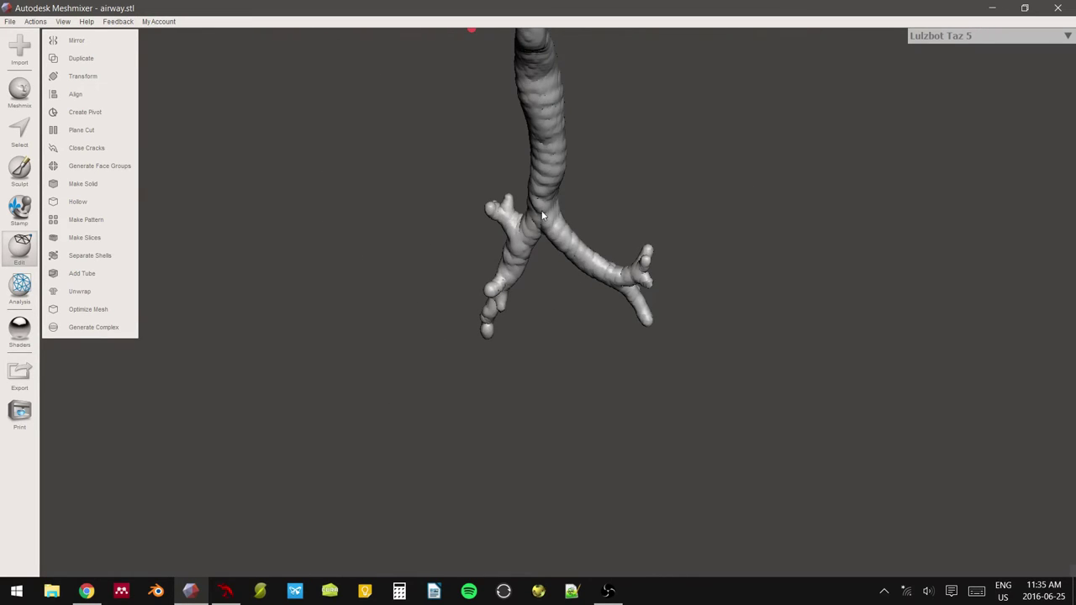
right_click_drag(538, 210, 539, 284)
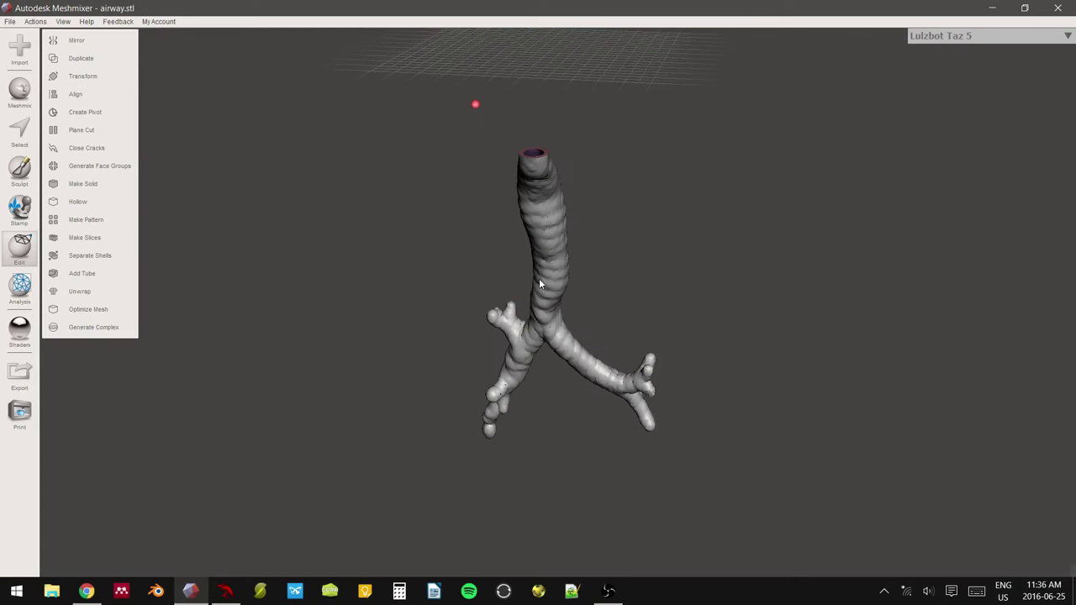
scroll(554, 318, "up", 4)
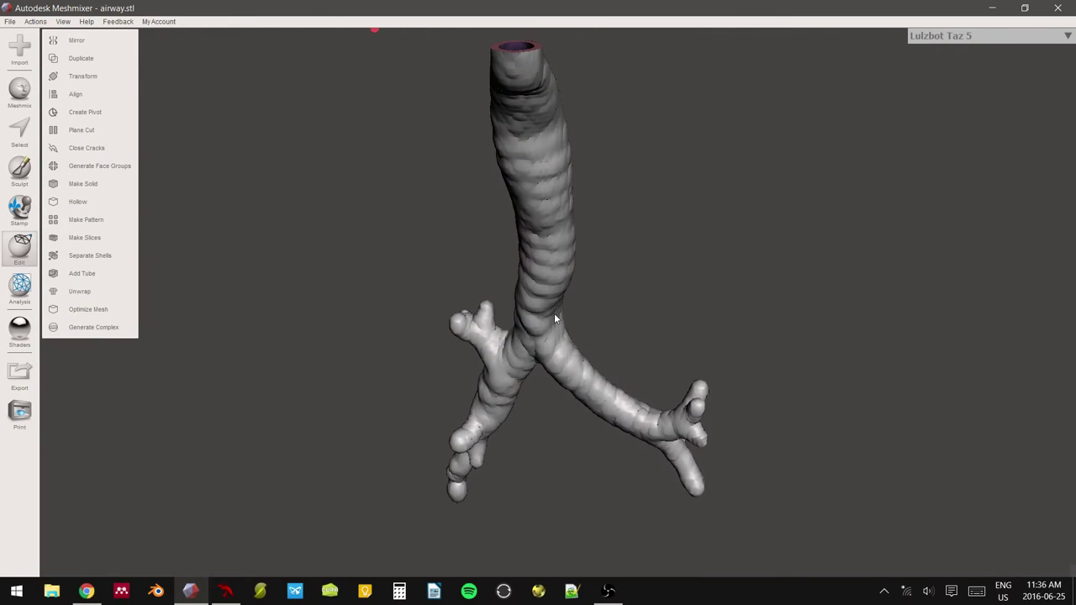
mouse_move(554, 302)
right_mouse_down()
mouse_move(579, 313)
mouse_move(565, 302)
right_mouse_up()
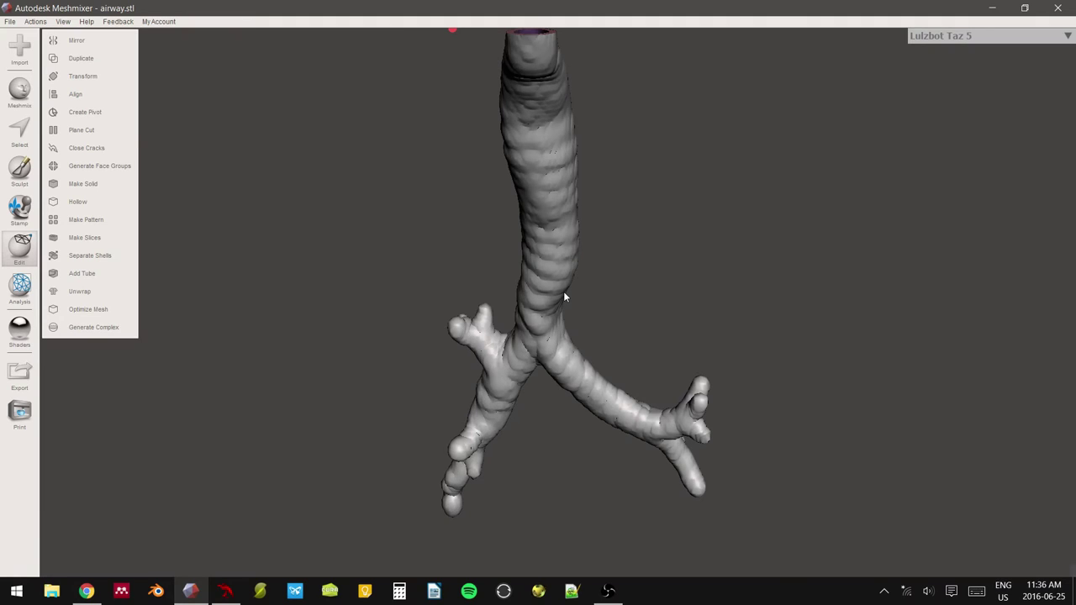
right_click_drag(565, 297, 135, 187)
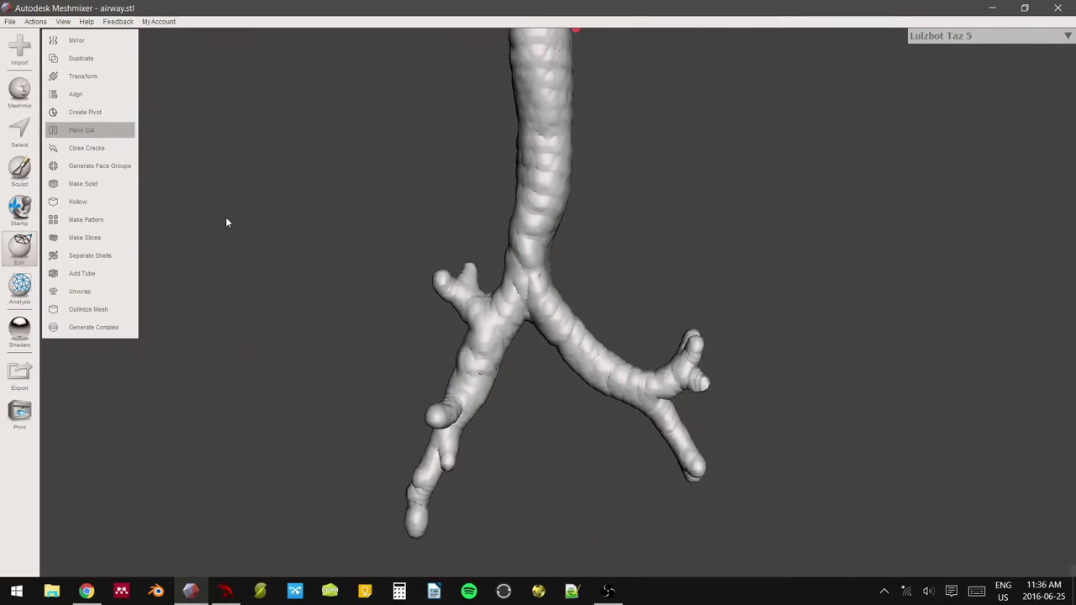
left_click(82, 129)
right_click_drag(506, 322, 474, 382)
left_click_drag(343, 301, 601, 468)
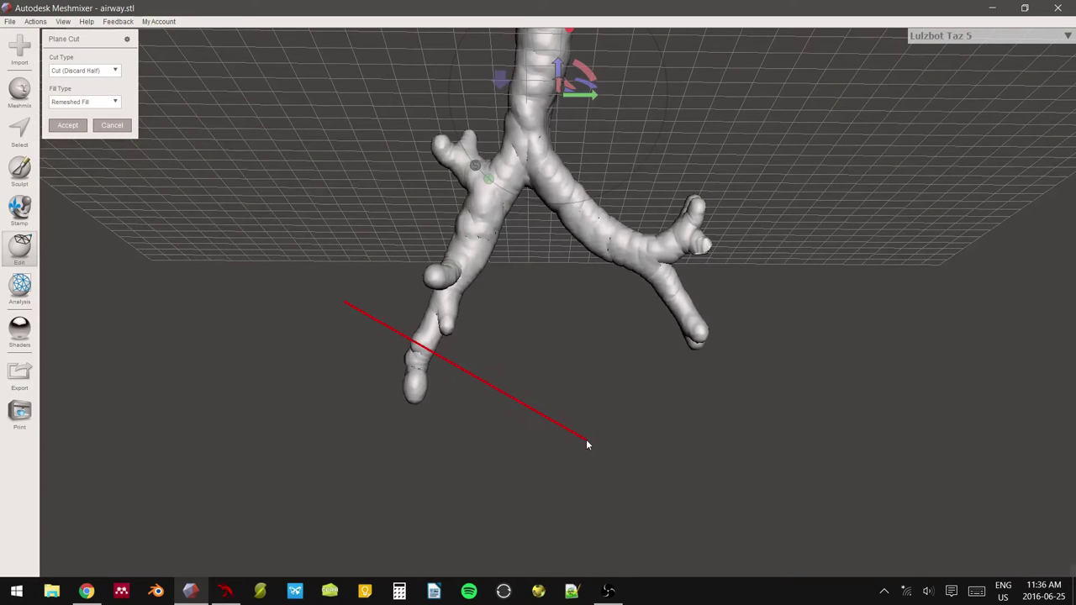
left_click_drag(152, 195, 96, 144)
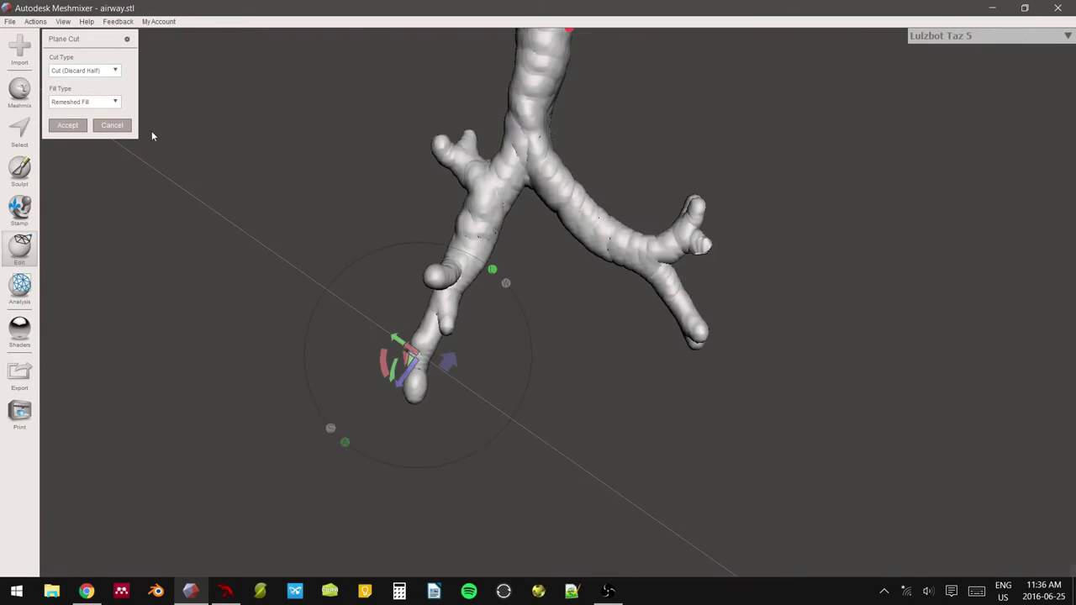
left_click(112, 124)
Start a Plane Cut and draw a slanted cutting line across the longest lower branch just above its rounded tip.
left_click(106, 142)
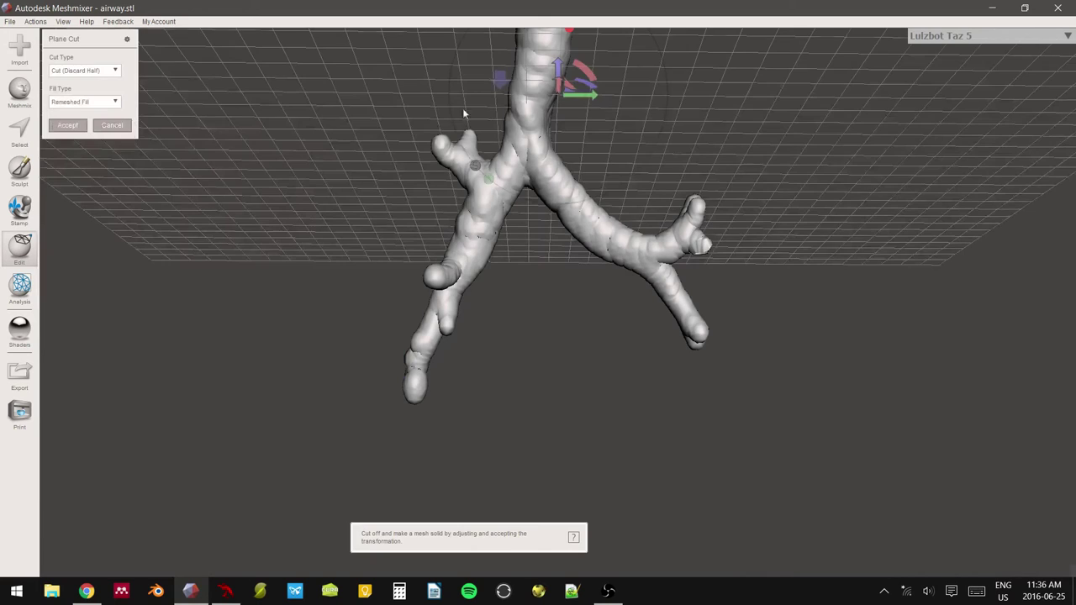
left_click_drag(557, 67, 421, 275)
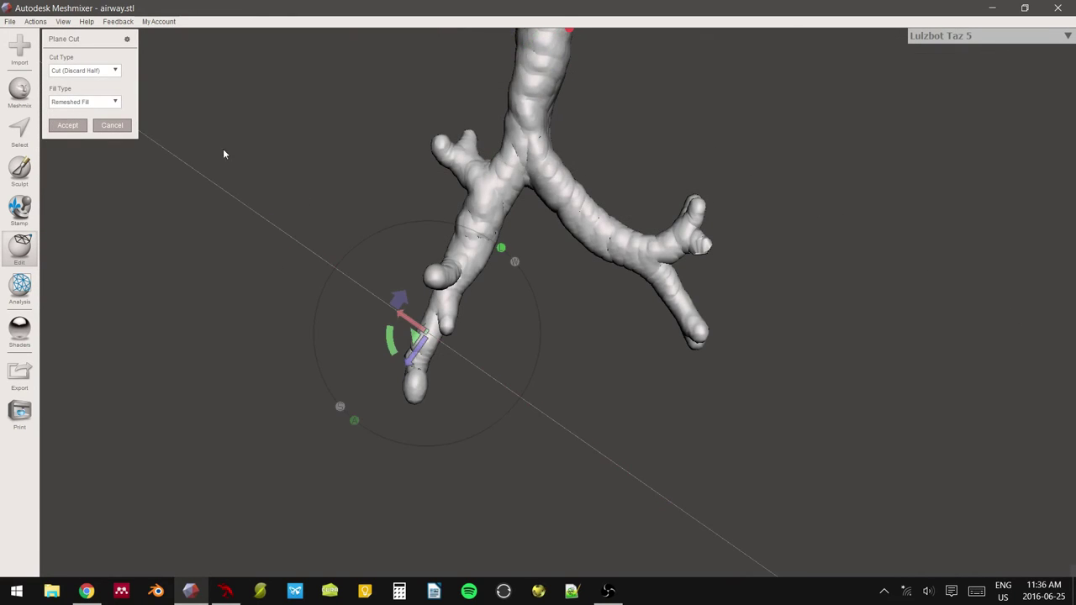
mouse_move(214, 198)
left_mouse_down()
mouse_move(233, 228)
mouse_move(650, 490)
mouse_move(706, 513)
left_mouse_up()
left_click_drag(420, 342, 405, 368)
right_click_drag(445, 365, 325, 283)
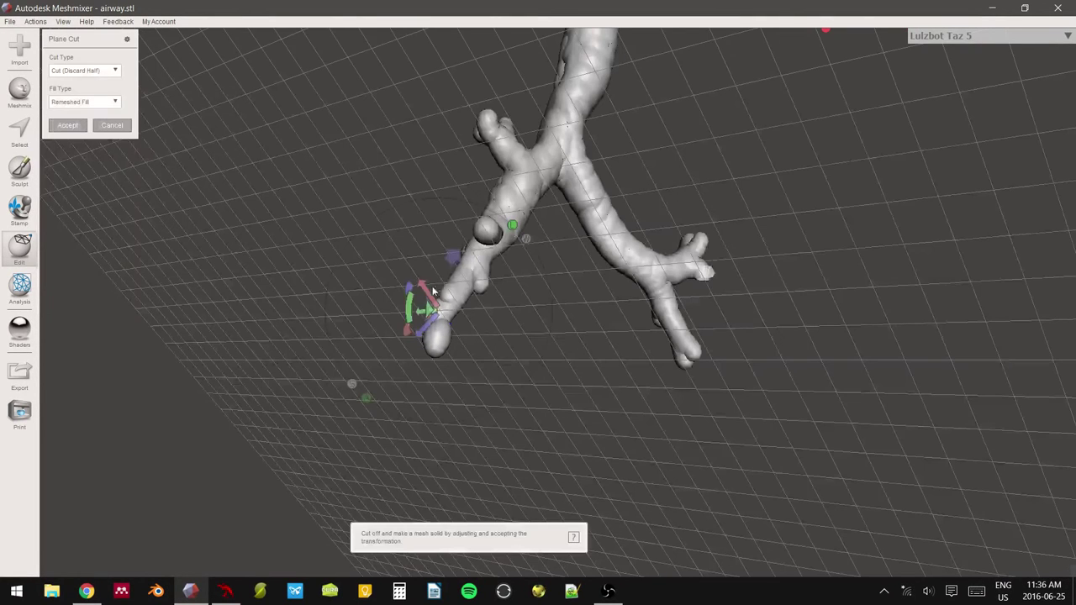
Try accepting the branch cut and auto-repairing its open end with the Inspector, and undo both the repair and the cut.
left_click(70, 126)
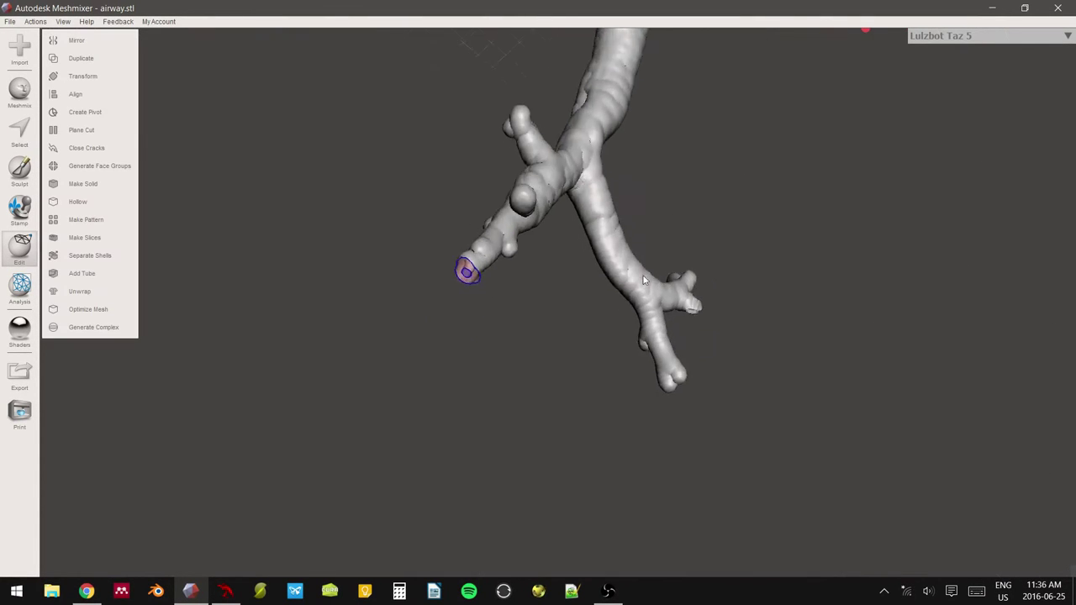
scroll(529, 223, "up", 5)
scroll(539, 223, "down", 3)
right_click_drag(540, 223, 682, 200)
scroll(793, 126, "up", 2)
right_click_drag(799, 147, 679, 217)
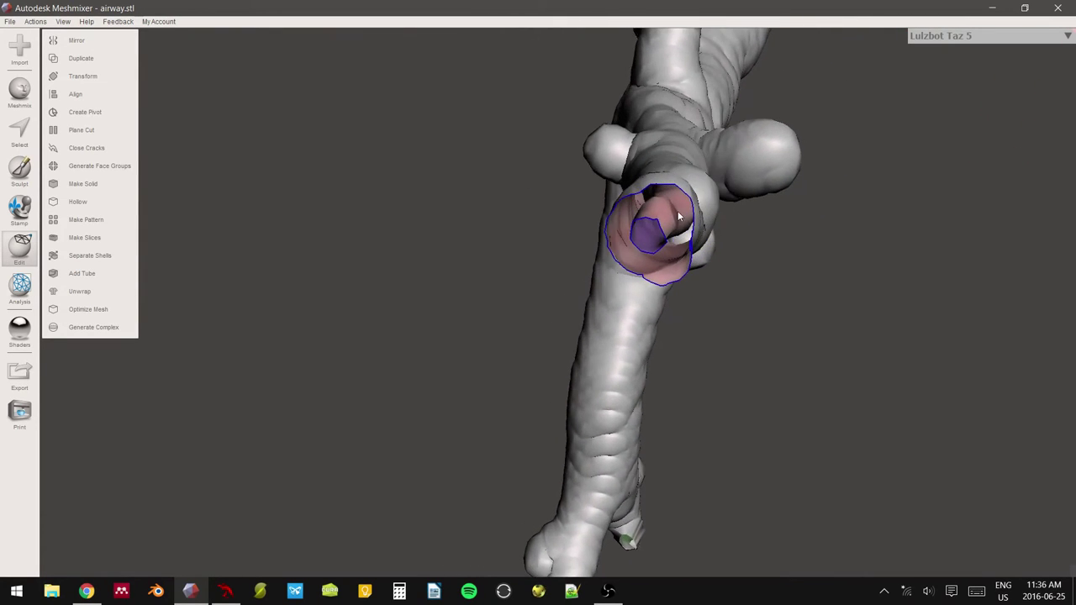
left_click(21, 286)
left_click(77, 40)
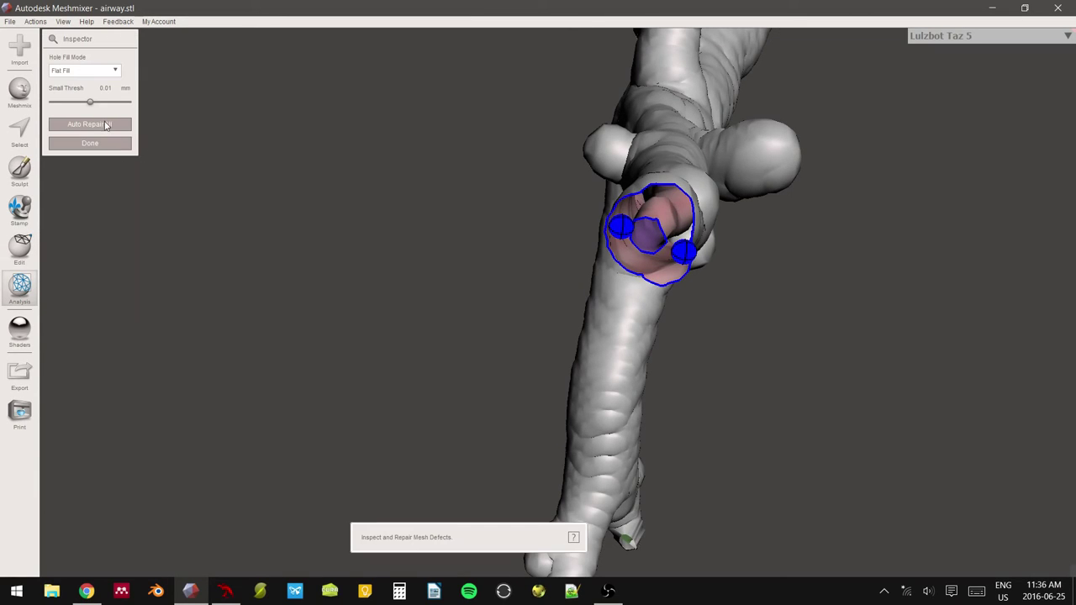
left_click(106, 125)
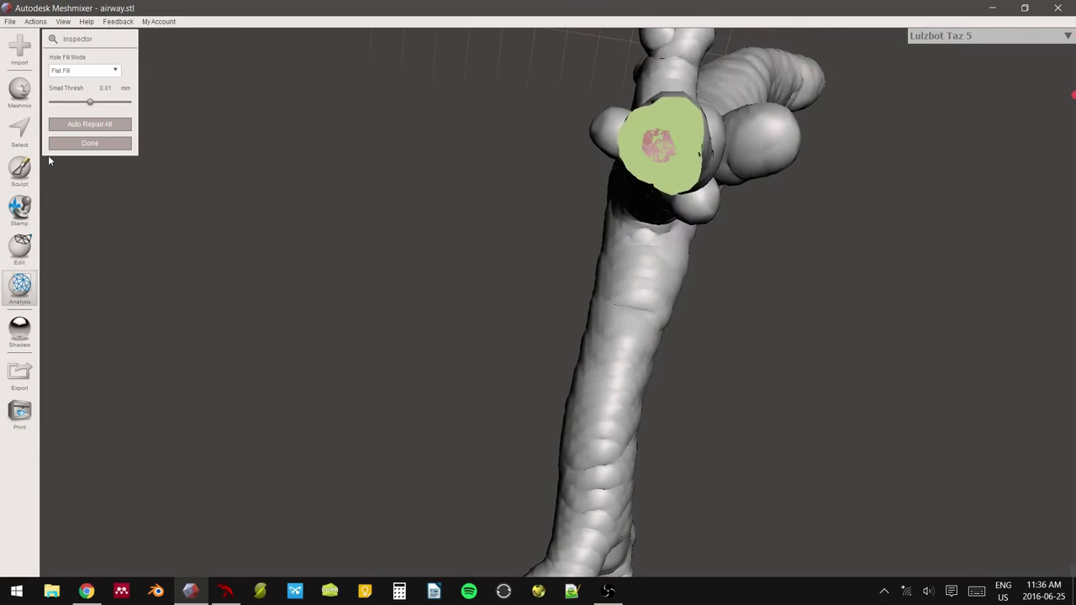
key("ctrl+z")
key("ctrl+z")
Shift the cutting plane slightly along the longest lower branch and accept the cut to open its tip.
right_click_drag(876, 175, 782, 225)
left_click_drag(578, 237, 586, 221)
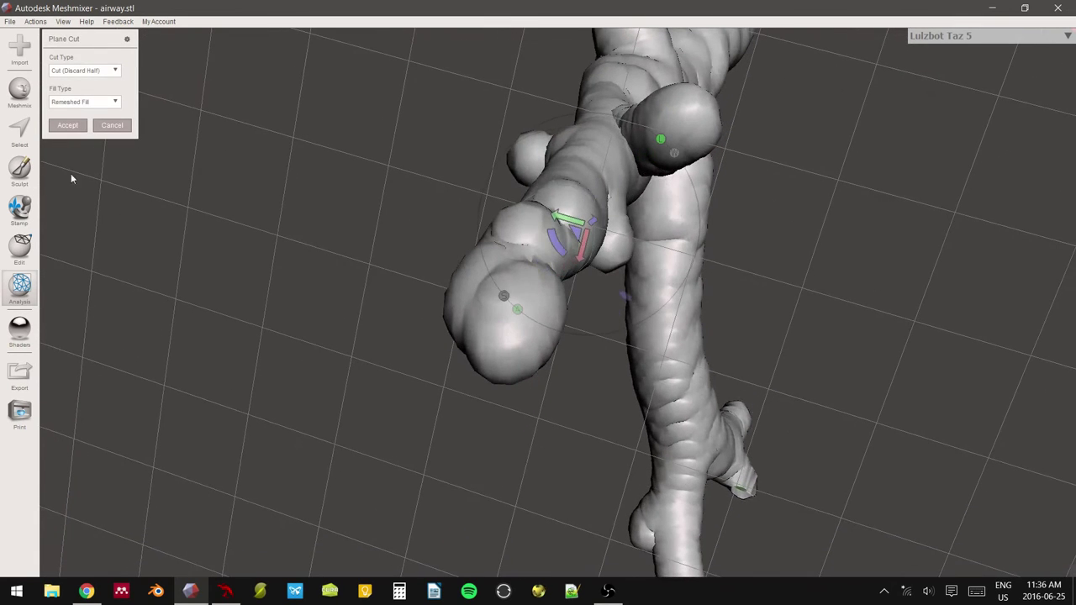
left_click(71, 128)
Examine the opened branch end, the remaining closed branch tips and the whole airway from several angles.
mouse_move(606, 203)
right_mouse_down()
mouse_move(681, 169)
mouse_move(602, 194)
right_mouse_up()
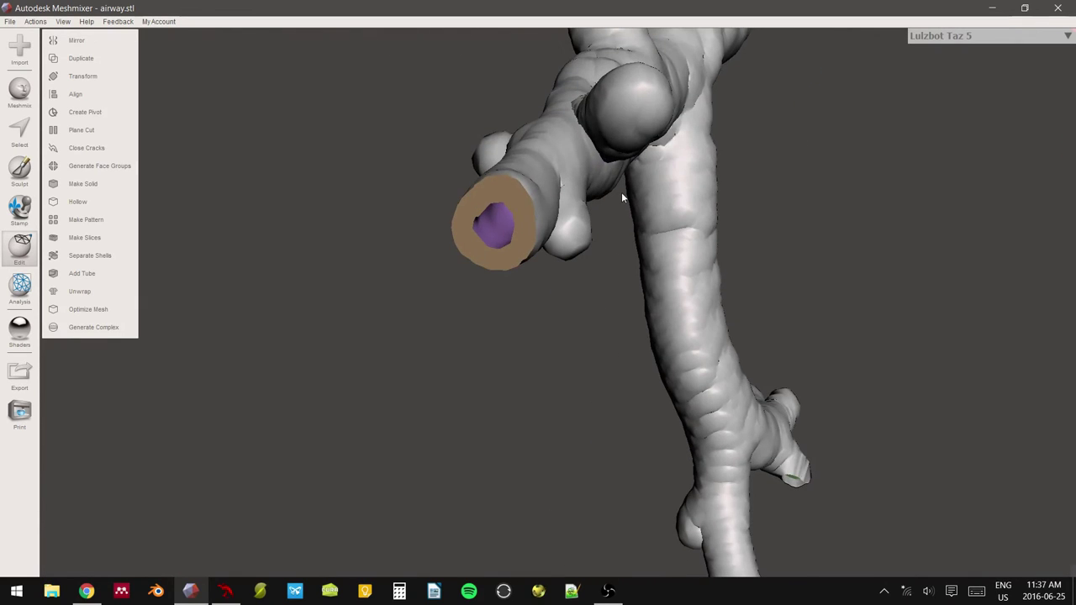
scroll(595, 248, "down", 5)
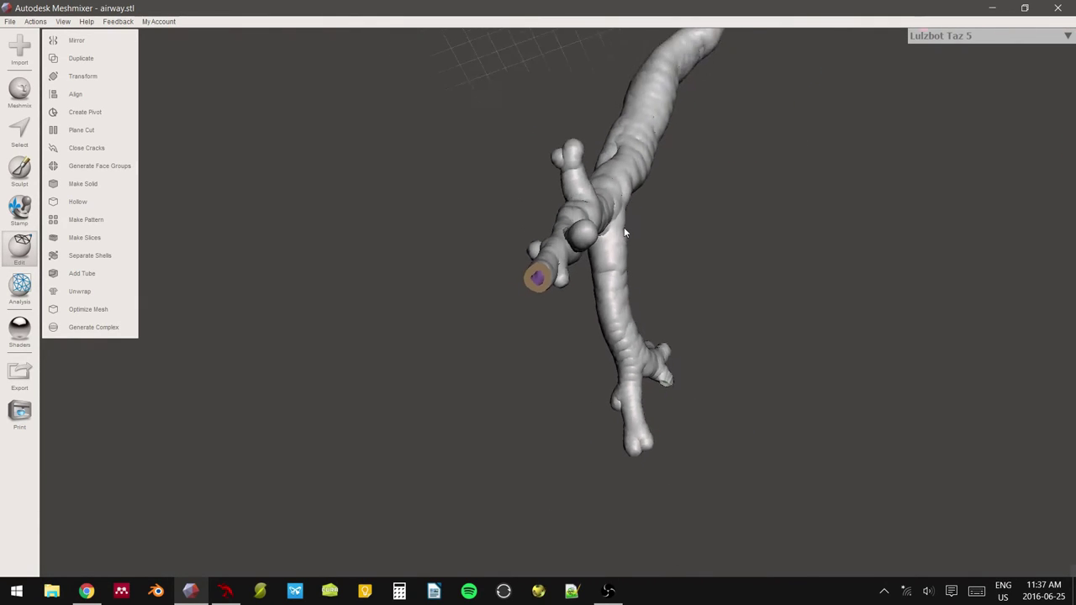
right_click_drag(623, 228, 718, 180)
scroll(470, 326, "down", 2)
scroll(620, 316, "up", 4)
right_click_drag(621, 316, 628, 215)
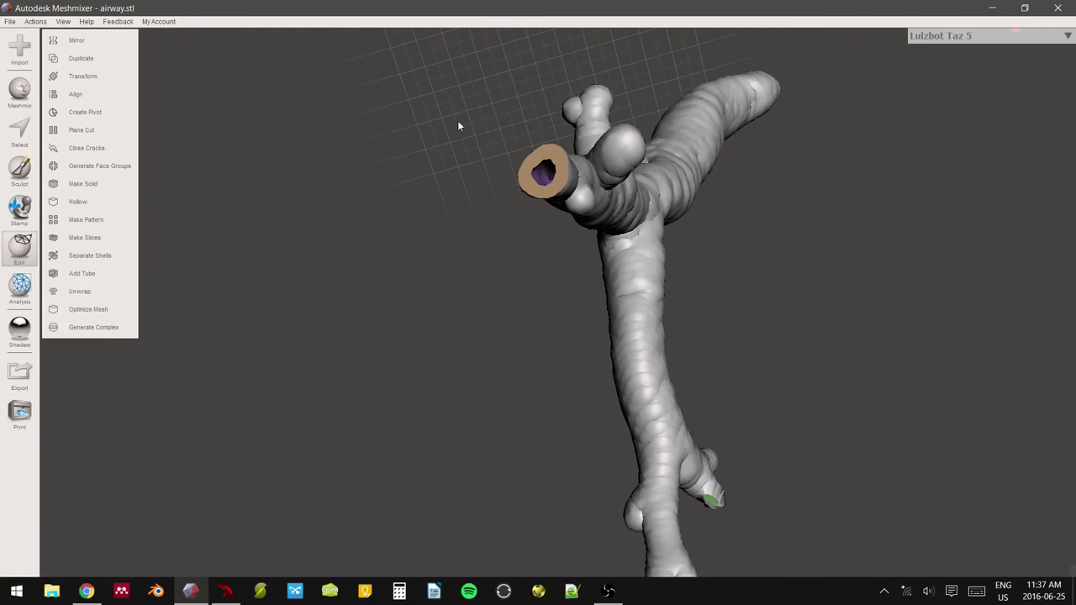
right_click_drag(759, 203, 440, 400)
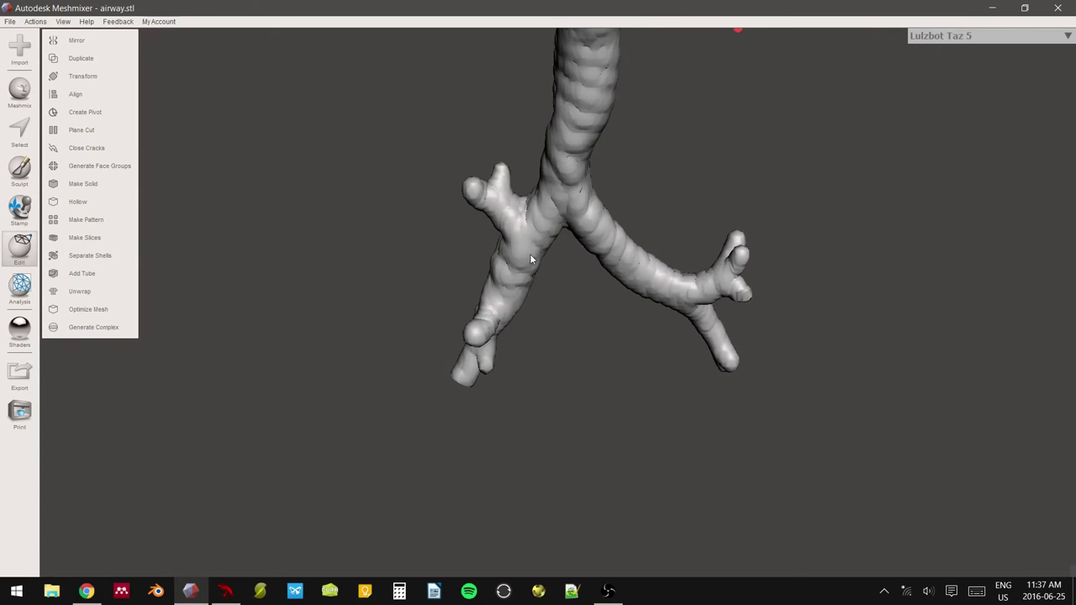
right_click_drag(552, 353, 527, 340)
Check the cut airway for mesh defects with the Inspector, close it and examine the openings of the trachea and lower branch.
left_click(12, 336)
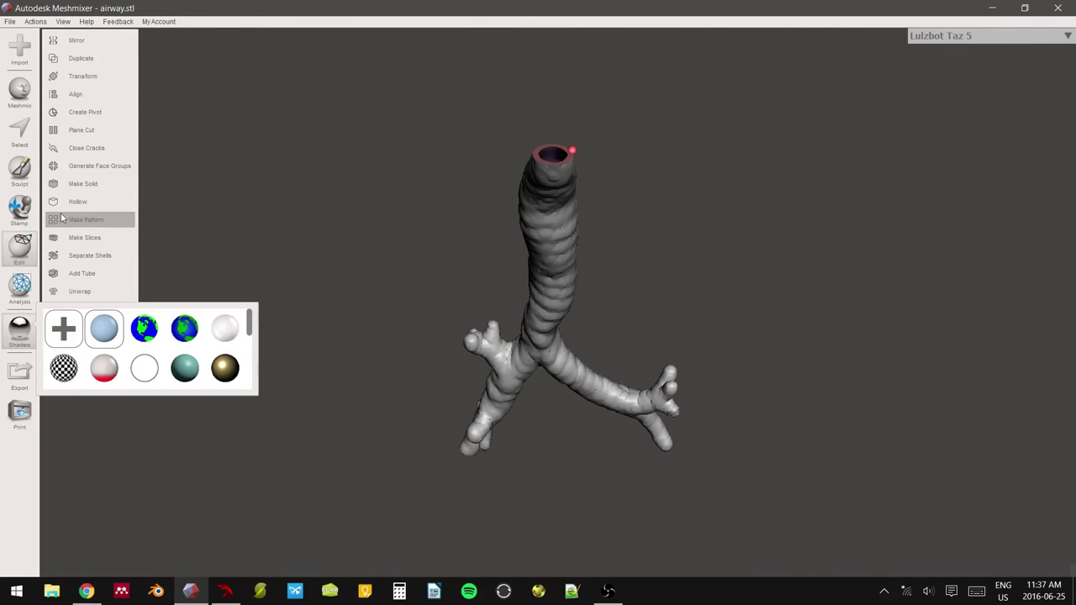
mouse_move(15, 296)
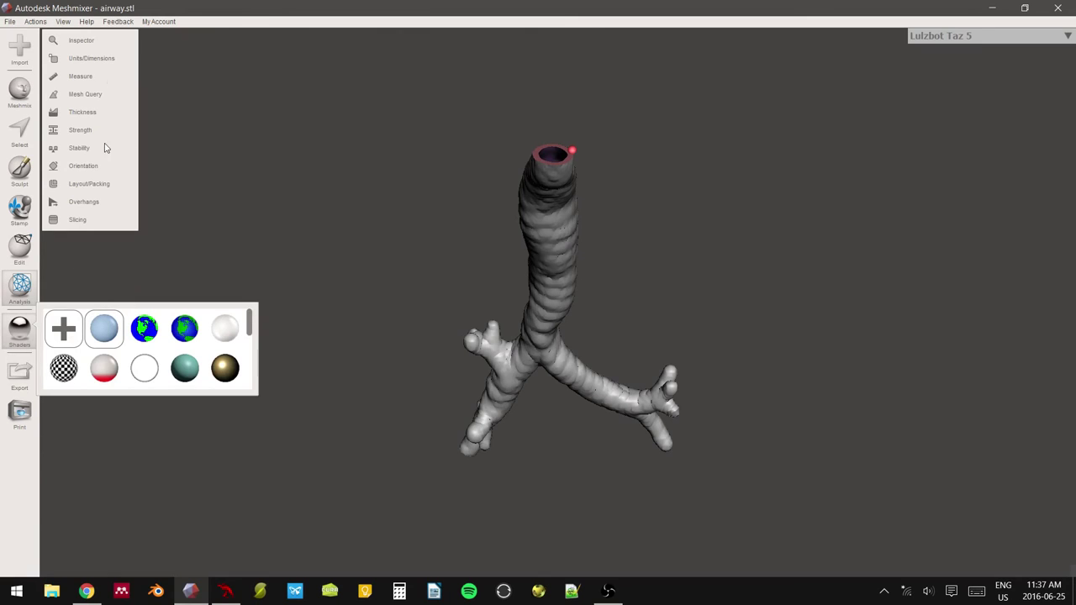
left_click(114, 41)
right_click_drag(425, 309, 312, 245)
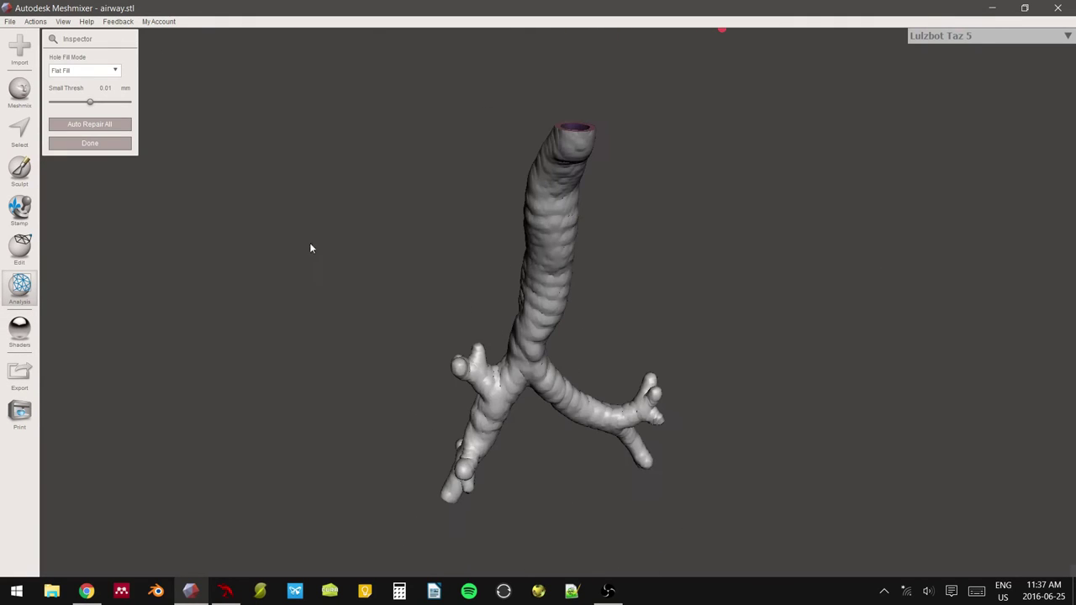
left_click(98, 146)
right_click_drag(377, 288, 549, 243)
scroll(519, 210, "up", 5)
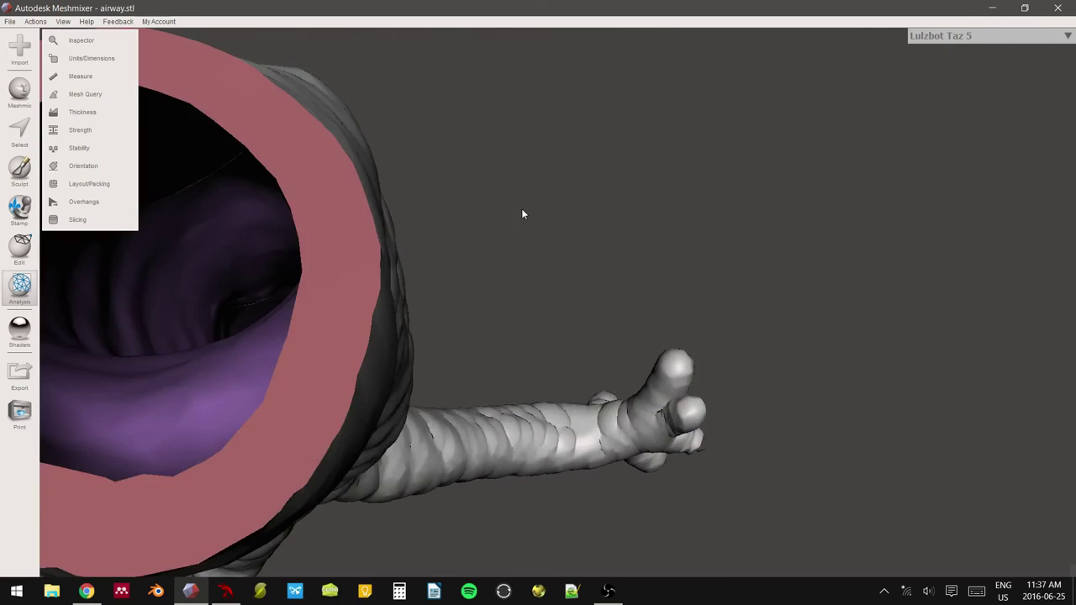
scroll(504, 215, "down", 4)
right_click_drag(486, 221, 532, 269)
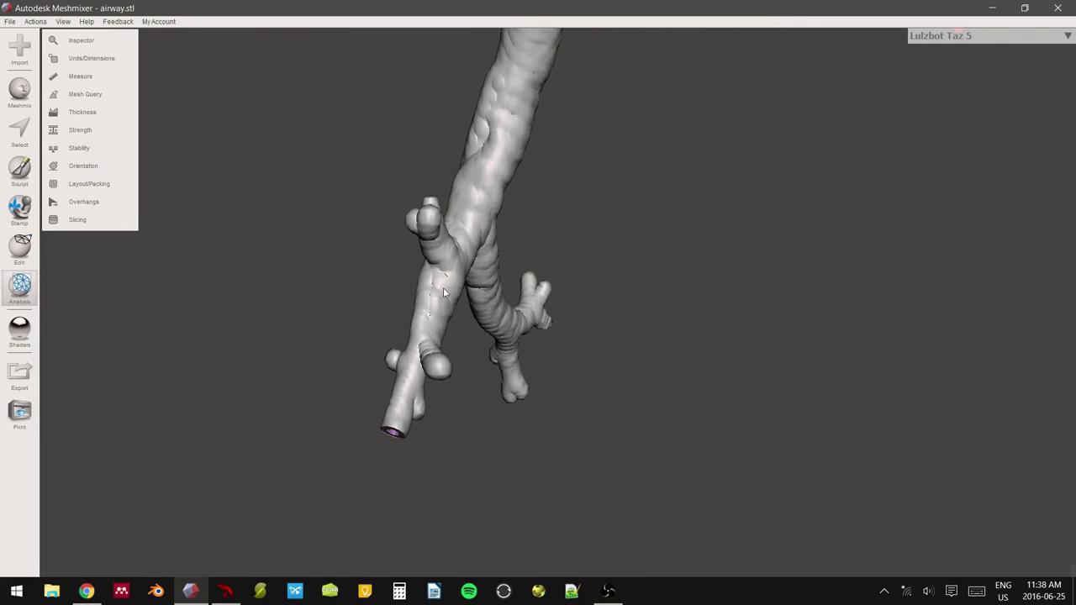
Apply the transparent shader to the airway to reveal its hollow interior.
left_click(19, 329)
left_click_drag(224, 327, 457, 314)
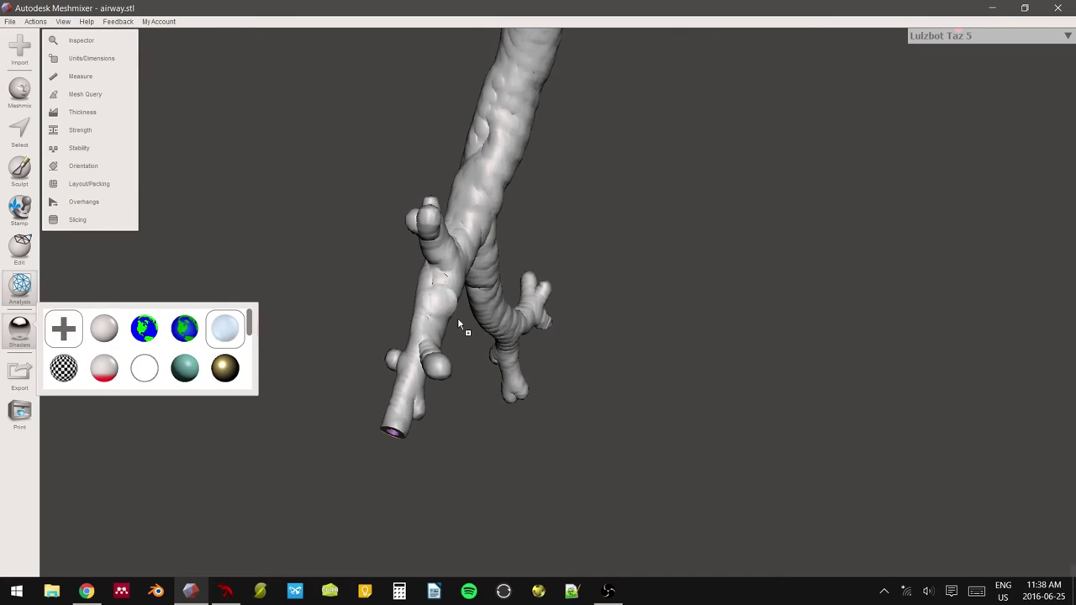
left_click_drag(527, 133, 528, 132)
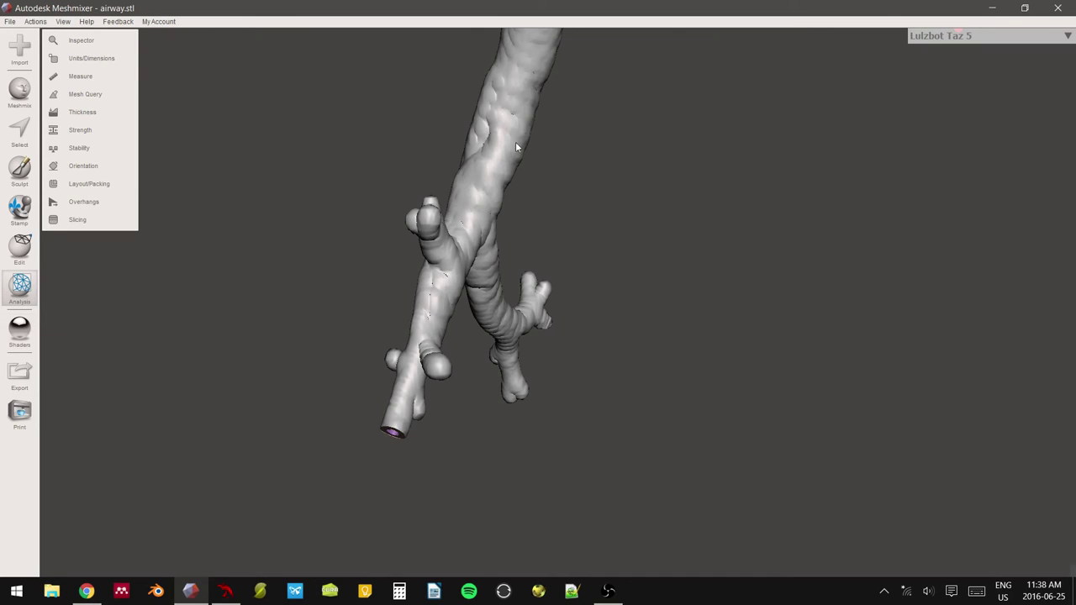
left_click(19, 329)
left_click_drag(217, 333, 458, 224)
Examine the wall thickness and inner cavity along the trachea, the fork and all branches in the transparent model.
right_click_drag(446, 222, 359, 235)
scroll(359, 235, "up", 3)
scroll(359, 240, "up", 3)
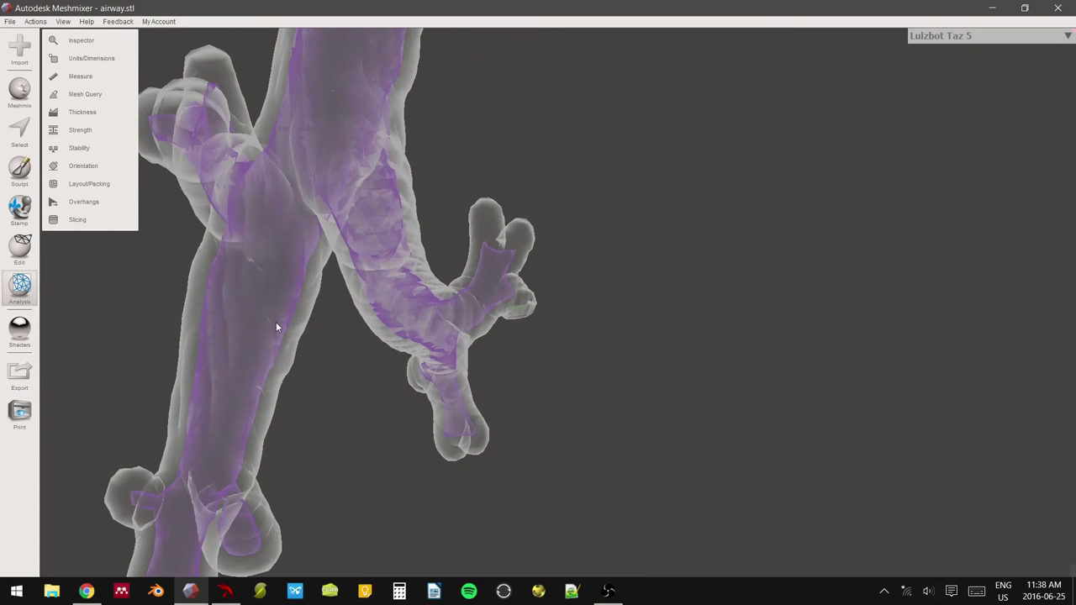
scroll(341, 120, "down", 5)
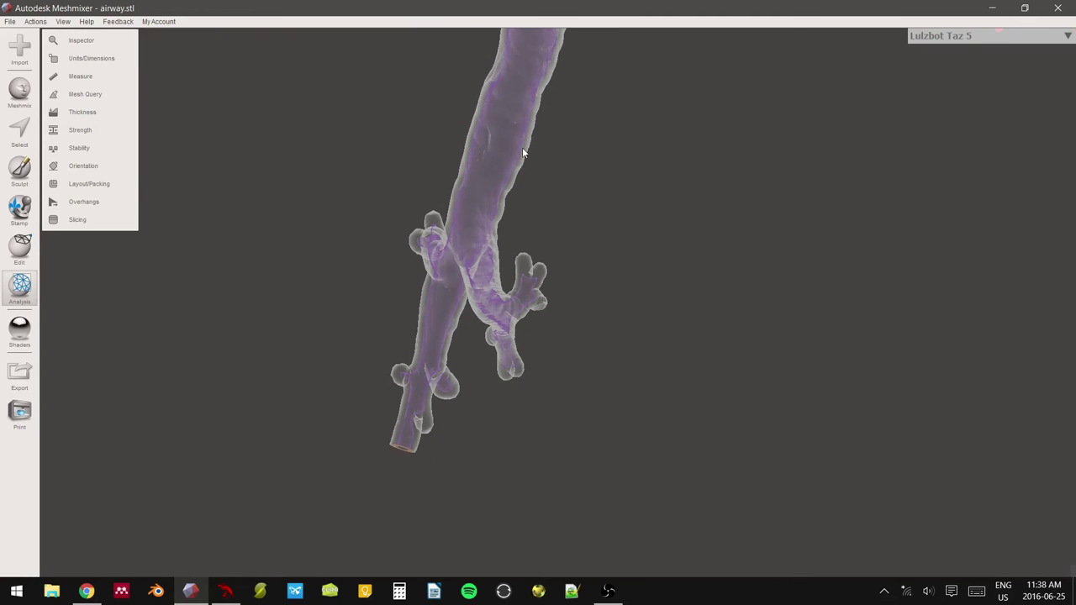
right_click_drag(564, 138, 527, 70)
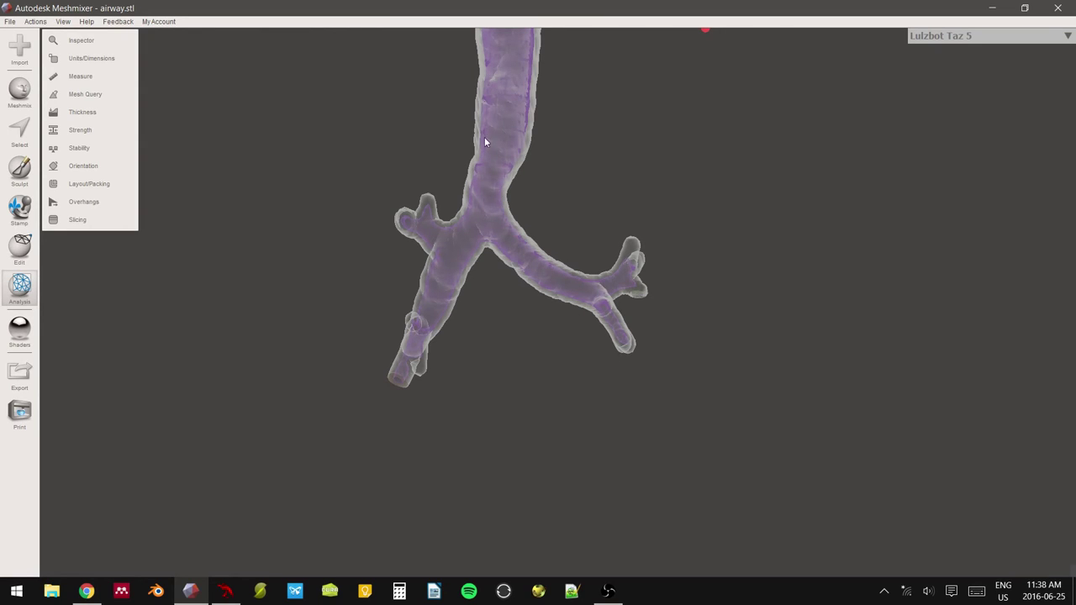
right_click_drag(484, 128, 490, 168)
right_click_drag(488, 238, 548, 42)
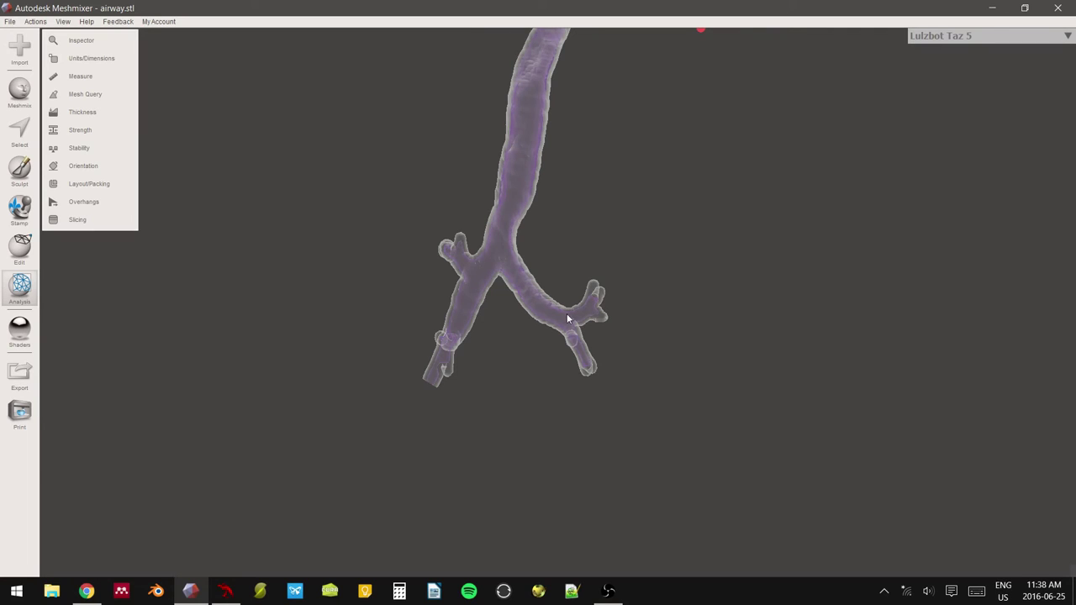
scroll(496, 263, "up", 5)
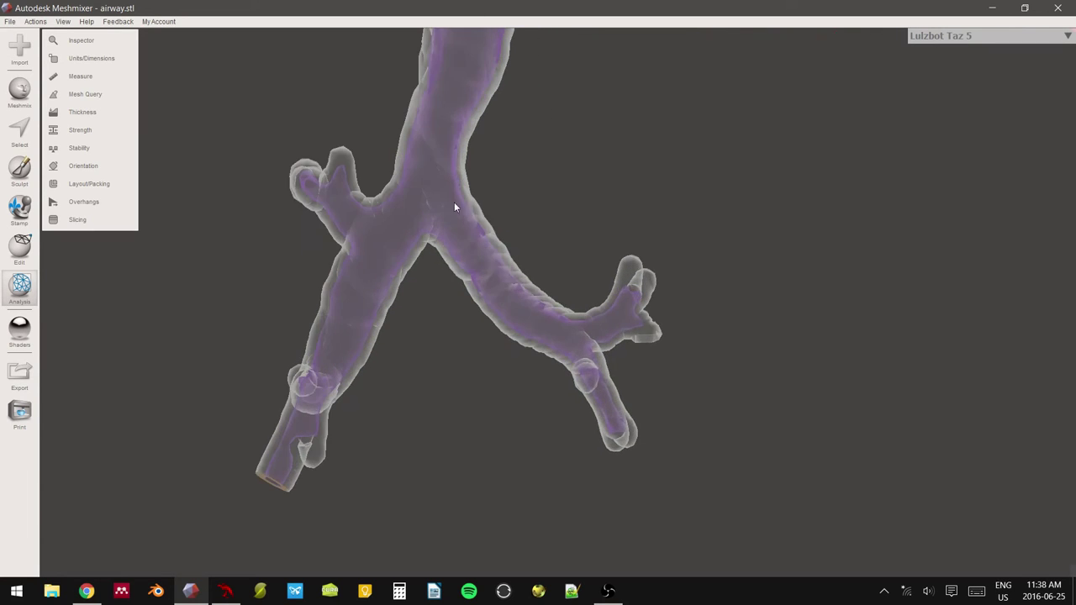
right_click_drag(444, 200, 379, 290)
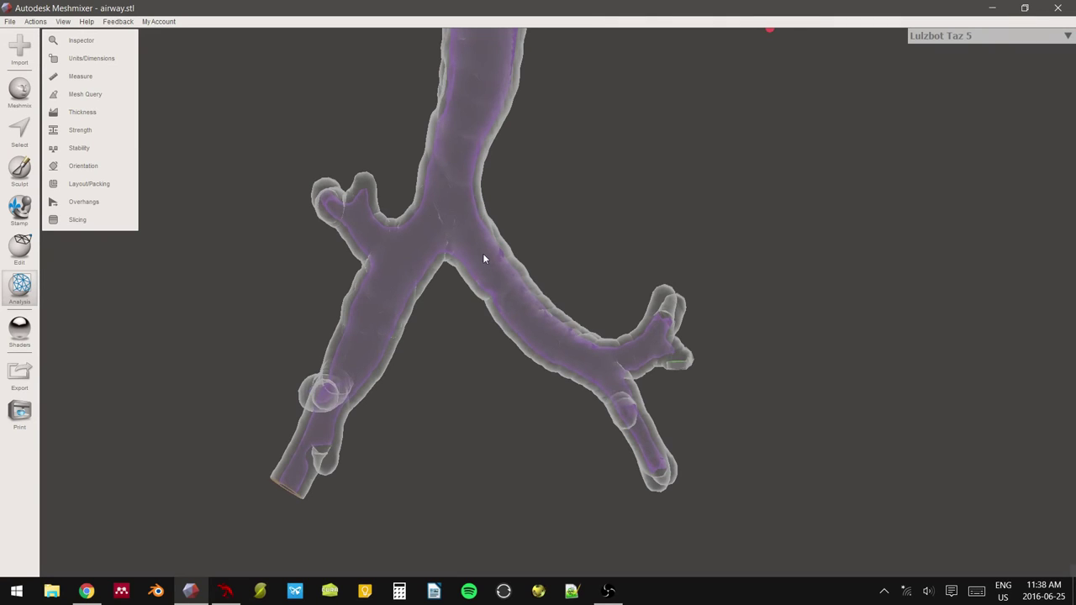
scroll(521, 304, "down", 3)
right_click_drag(499, 257, 527, 92)
right_click_drag(459, 345, 327, 351)
Restore the solid shader on the airway and inspect the whole model from the side.
left_click(20, 329)
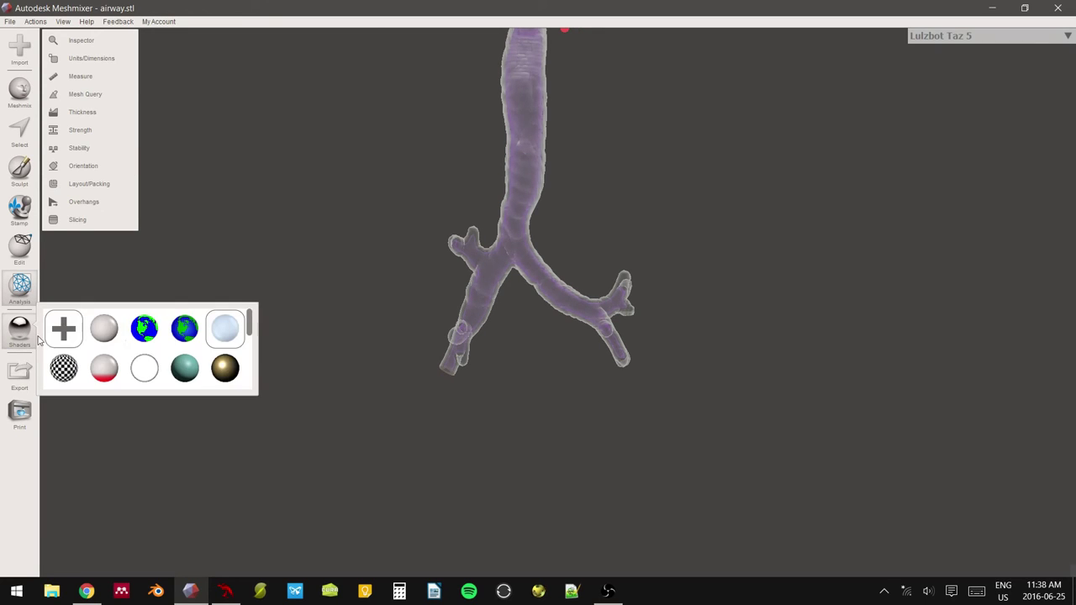
left_click_drag(225, 327, 620, 251)
right_click_drag(620, 250, 548, 204)
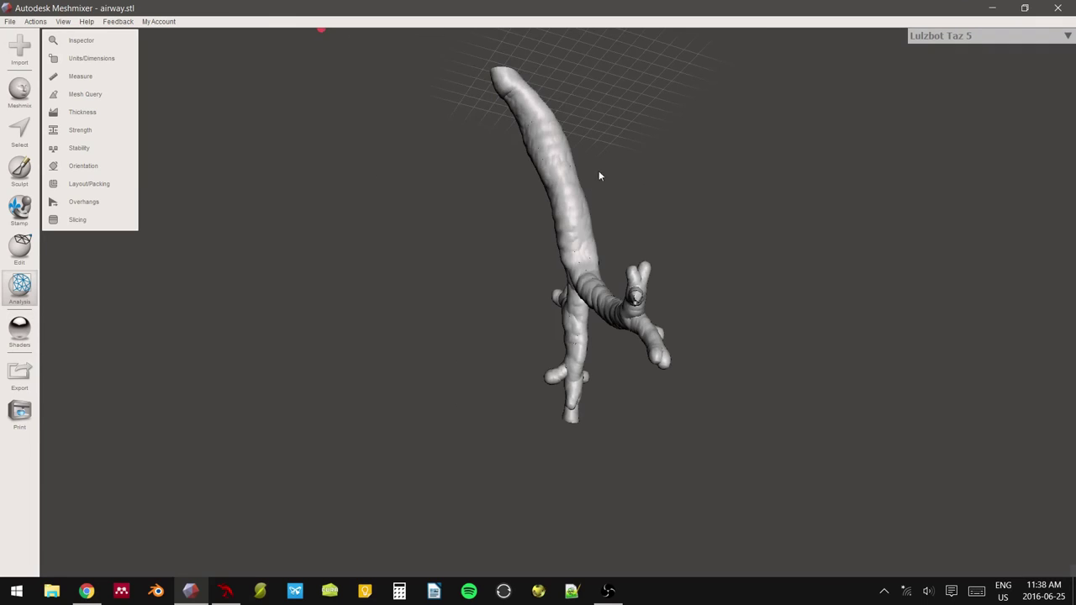
right_click_drag(682, 338, 514, 87)
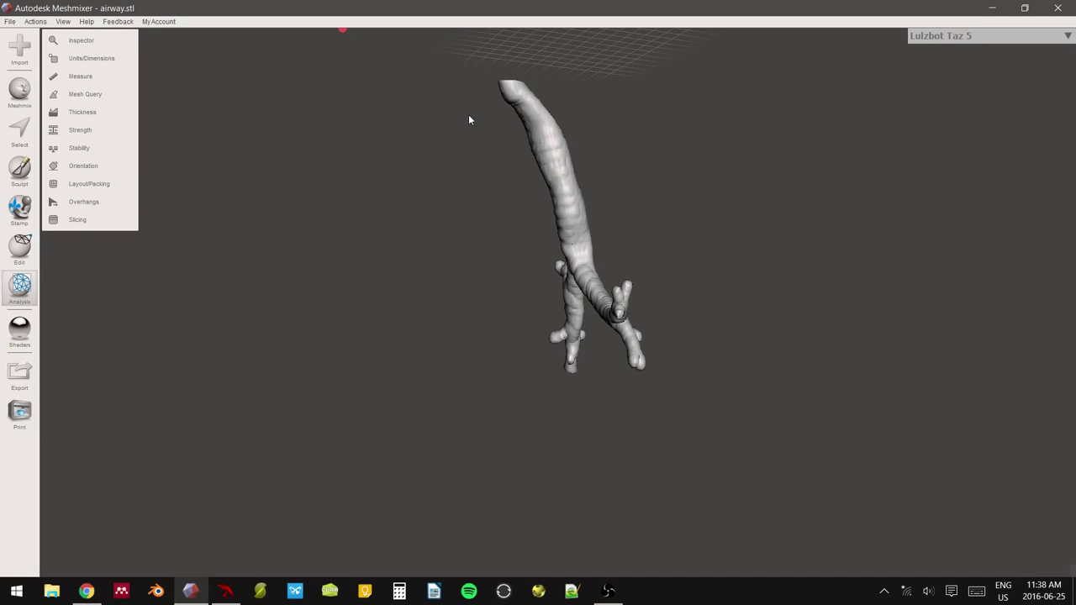
scroll(468, 116, "down", 1)
scroll(433, 127, "up", 3)
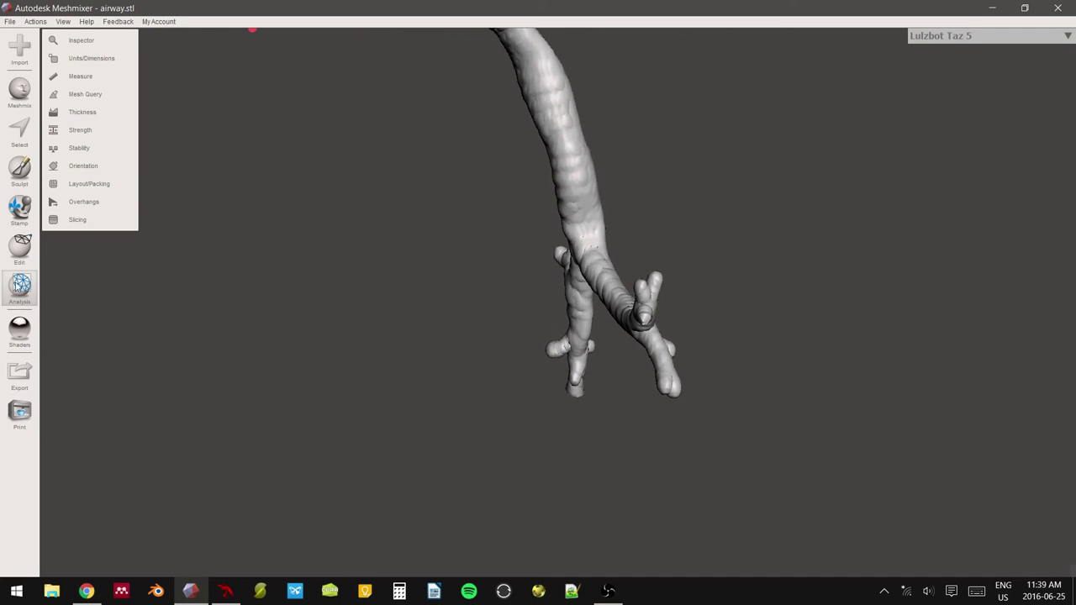
Open the Overhangs analysis and export the edited airway as airway_edited.stl.
left_click(106, 204)
scroll(563, 214, "down", 3)
right_click_drag(563, 214, 219, 370)
left_click(20, 374)
Examine the marked overhang areas beneath the curved branch, the open branch end and the closed tips.
scroll(619, 284, "down", 5)
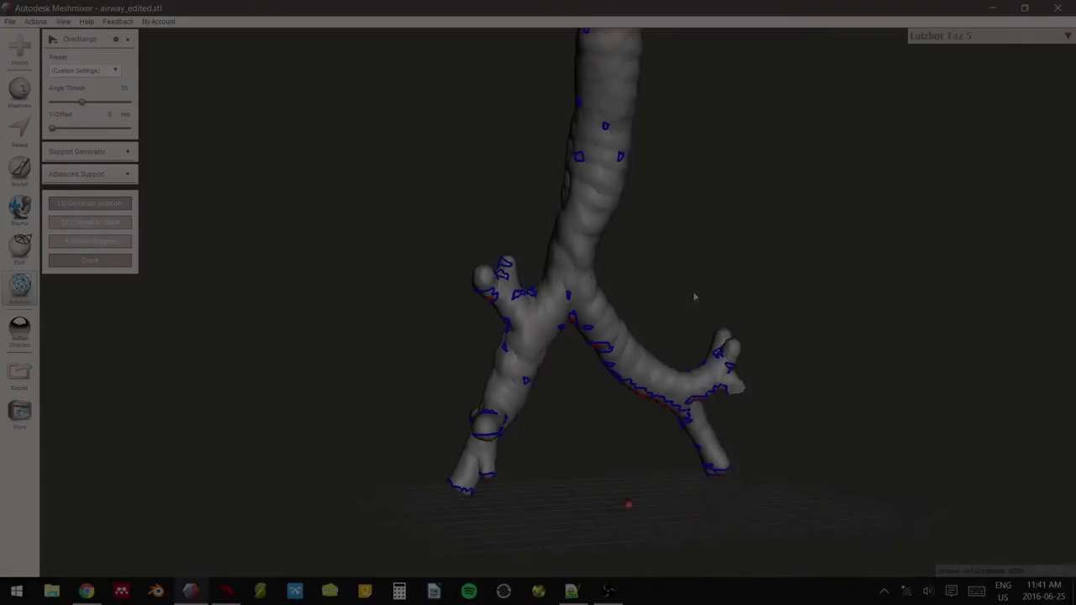
scroll(693, 291, "up", 5)
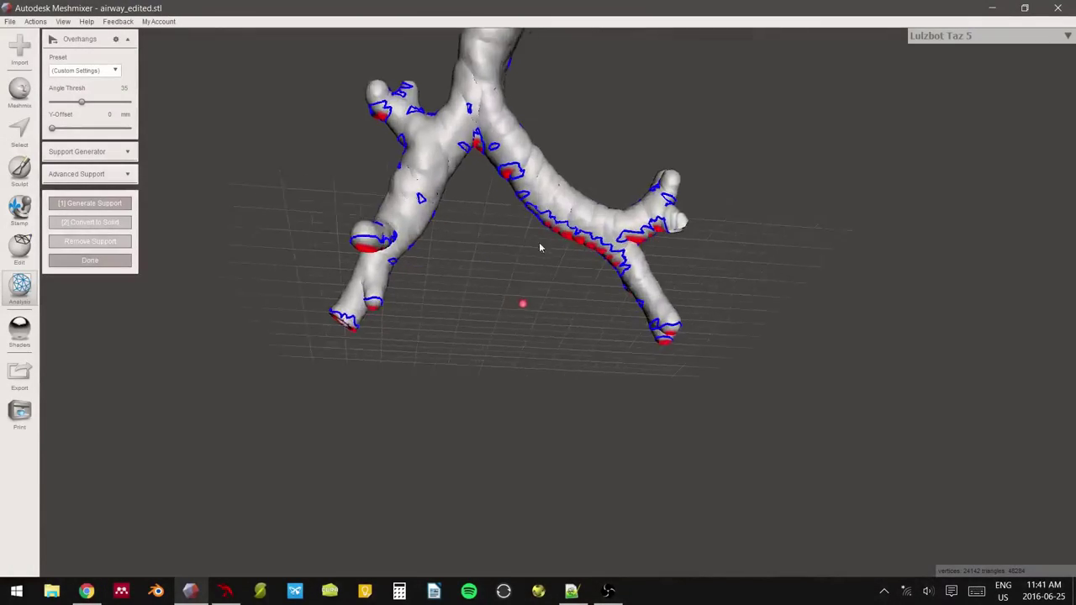
right_click_drag(508, 175, 555, 215)
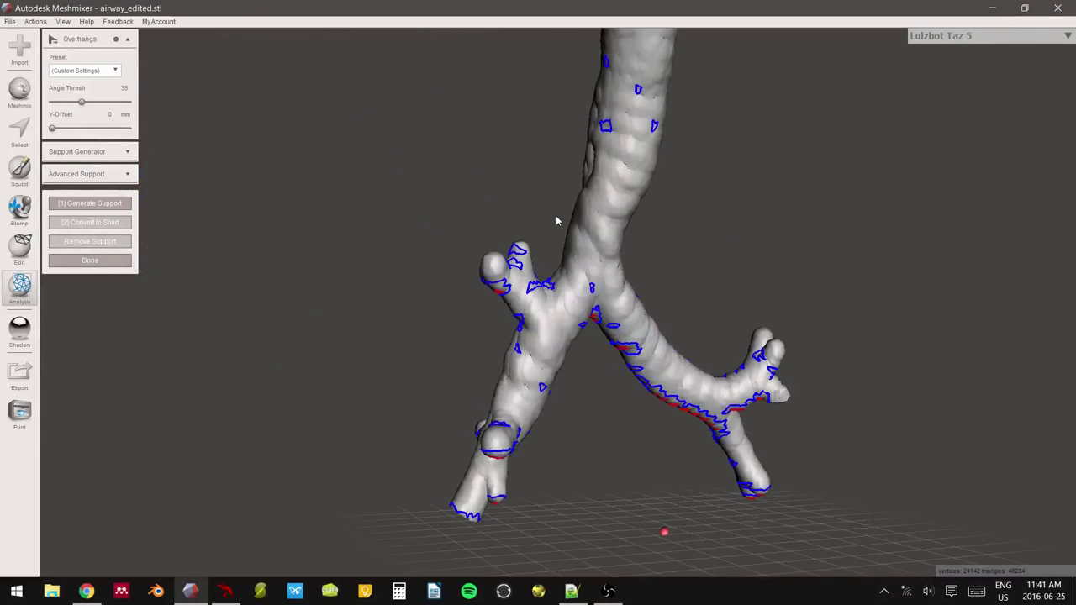
scroll(556, 215, "up", 3)
right_click_drag(444, 348, 483, 311)
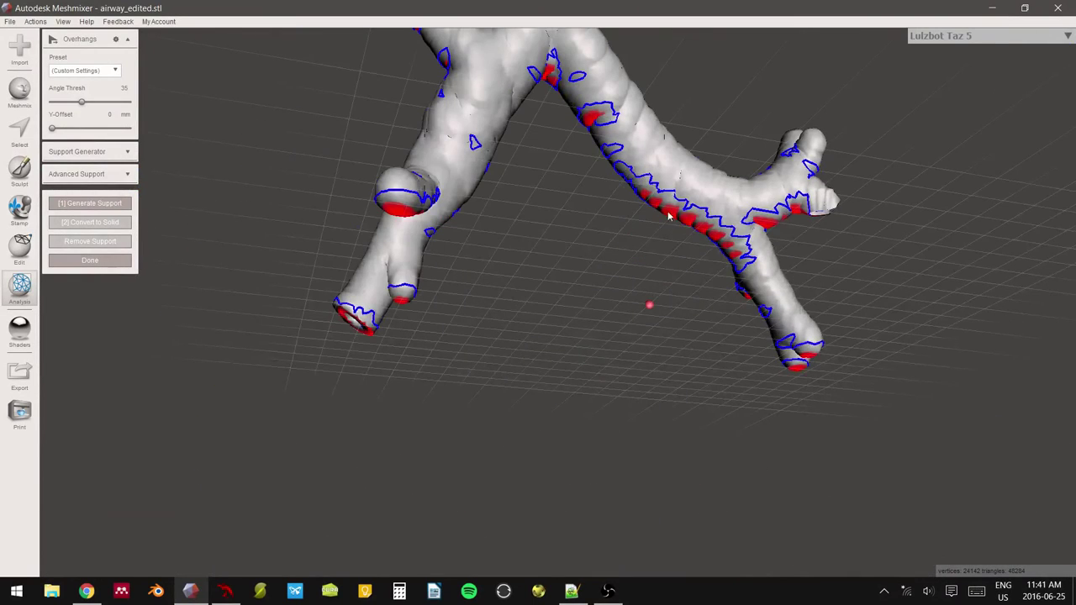
scroll(694, 216, "up", 5)
scroll(694, 216, "down", 4)
right_click_drag(668, 189, 692, 158)
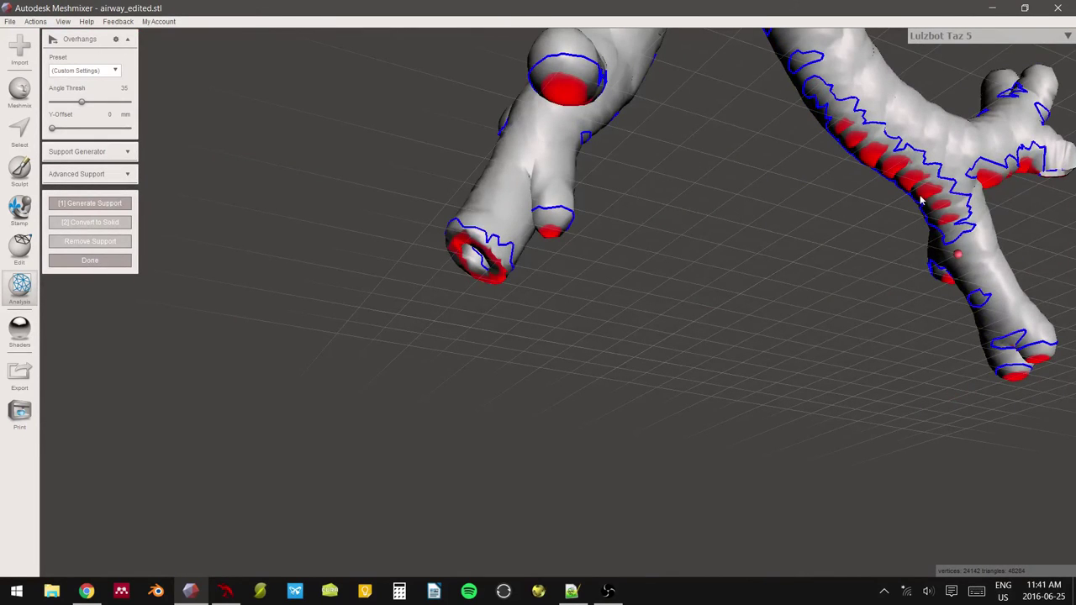
right_click_drag(921, 200, 487, 232)
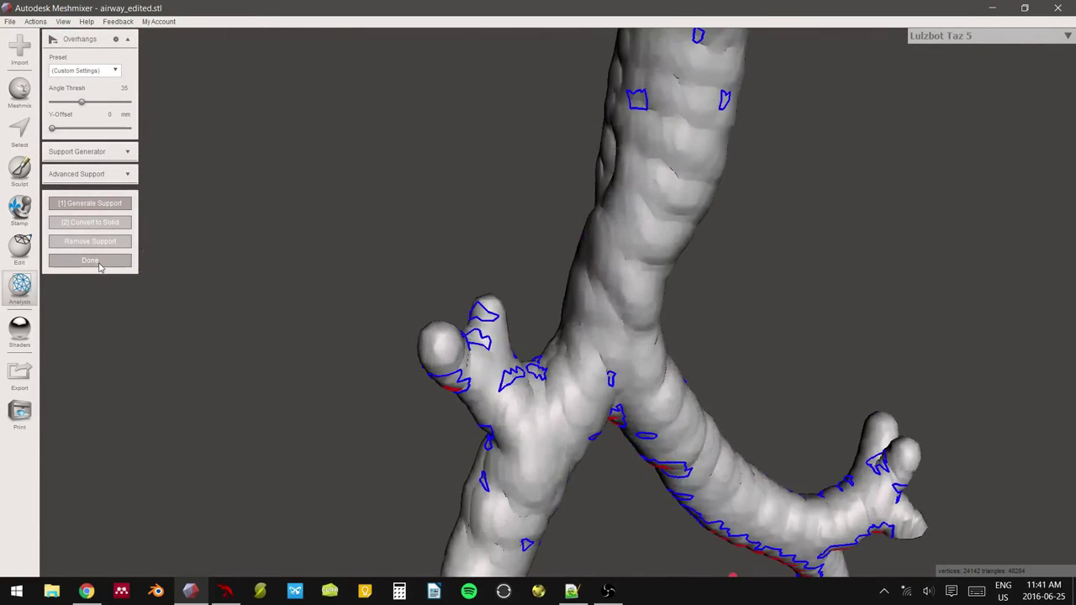
Check the overhangs around the fork, side twigs and lower tips against the print bed, and close the Overhangs analysis.
right_click_drag(397, 334, 484, 217)
right_click_drag(509, 157, 569, 330)
scroll(569, 330, "up", 3)
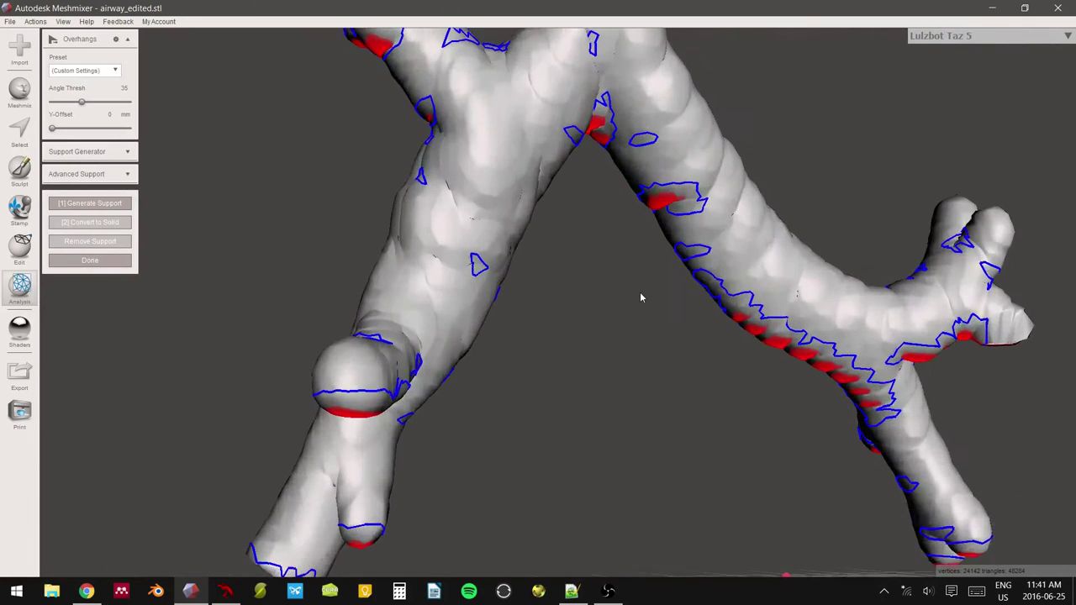
right_click_drag(640, 294, 692, 200)
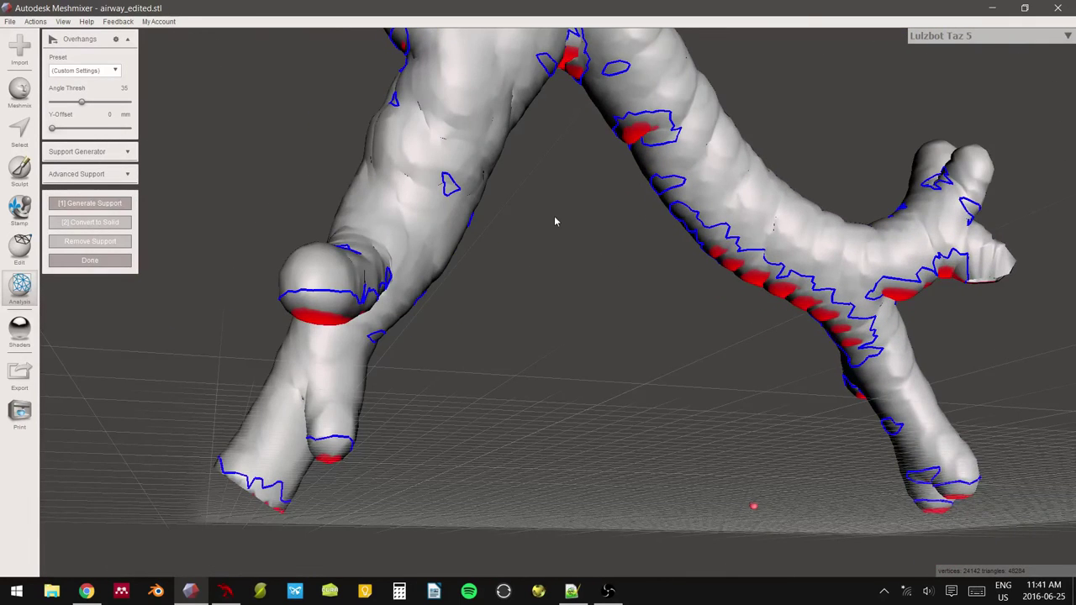
scroll(555, 221, "down", 5)
scroll(592, 181, "up", 2)
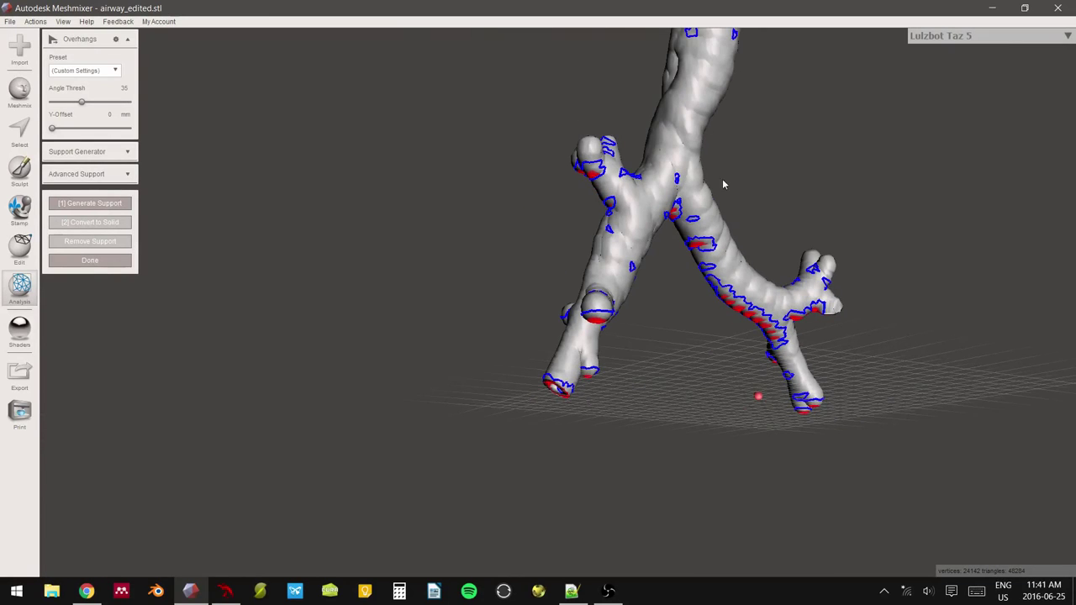
scroll(723, 265, "up", 2)
scroll(701, 289, "up", 1)
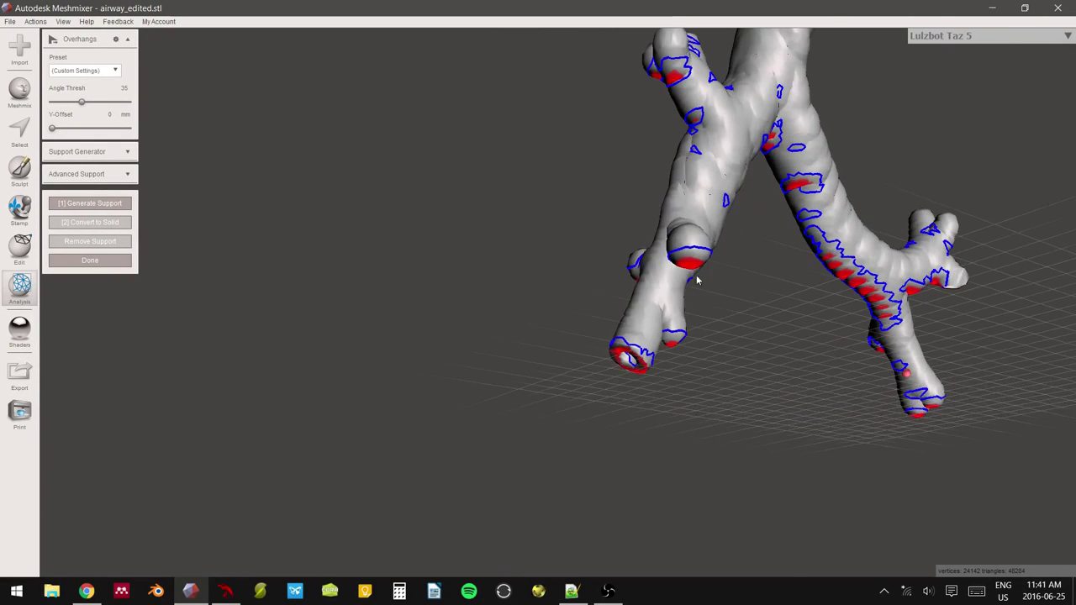
right_click_drag(704, 292, 663, 310)
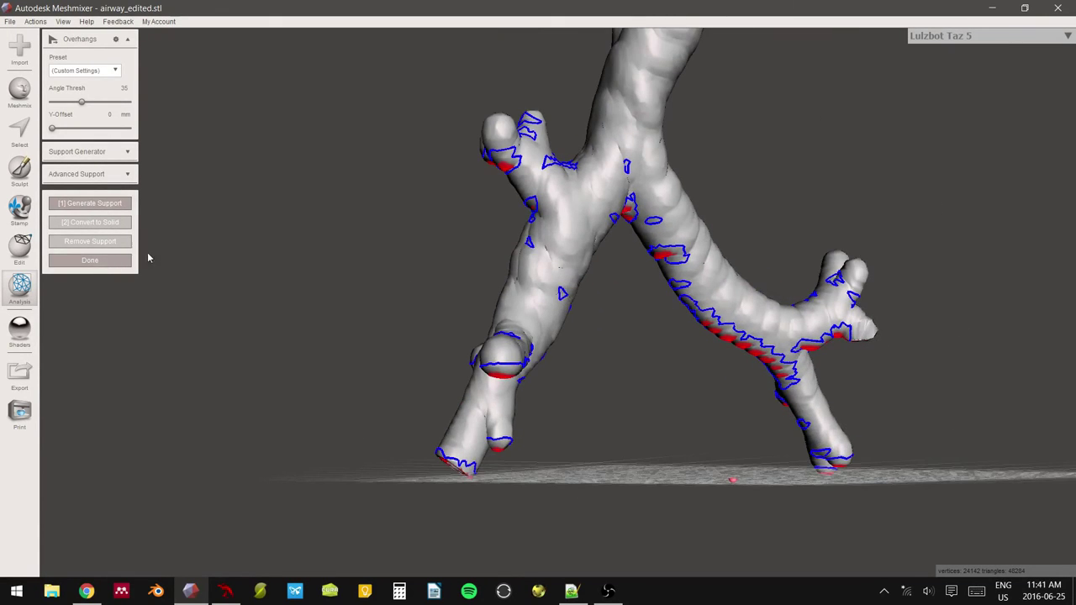
right_click_drag(773, 300, 738, 244)
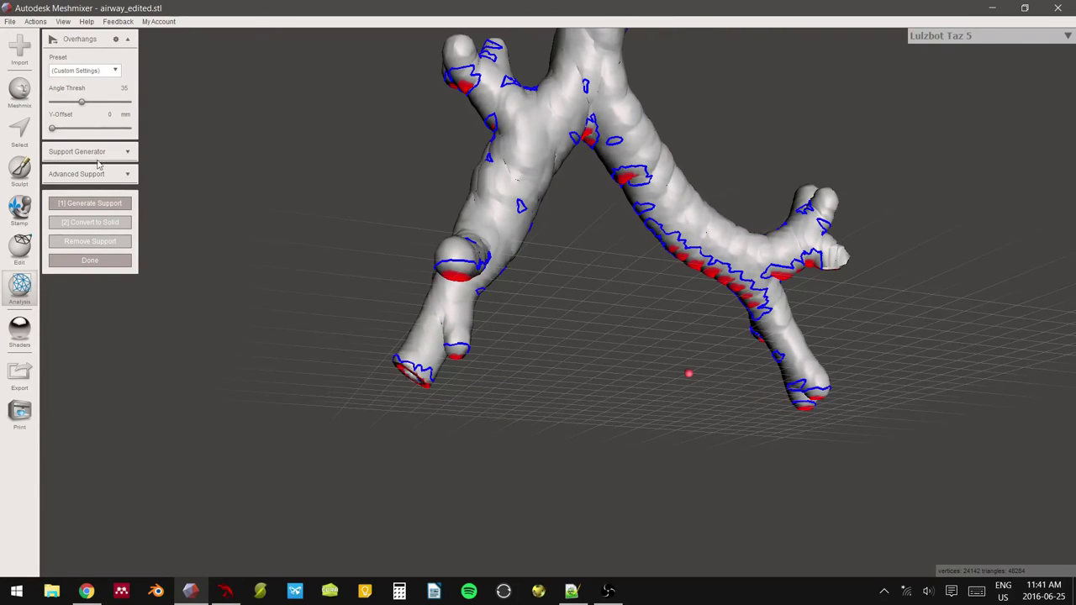
left_click(94, 261)
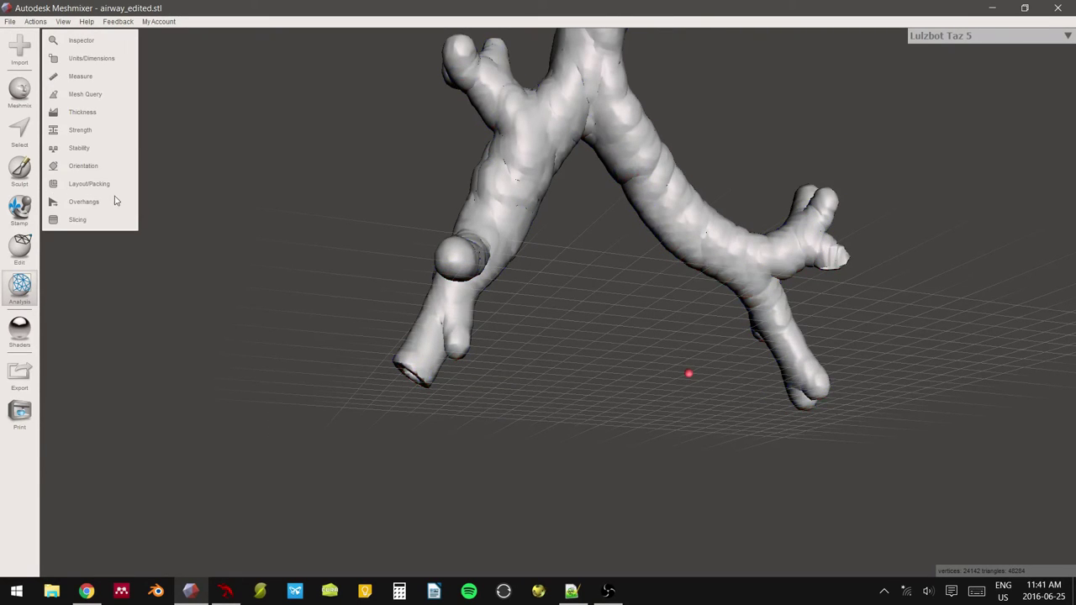
Reopen the Overhangs analysis and add supports beneath the rounded side branch, the small tip beside it and the open branch end.
scroll(662, 228, "up", 3)
right_click_drag(441, 269, 528, 289)
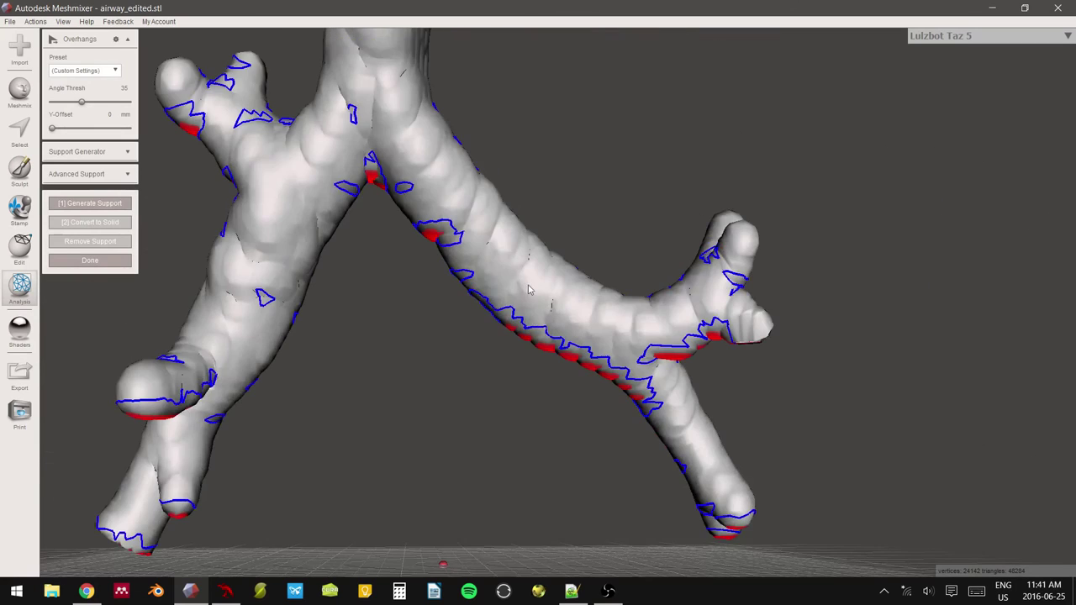
right_click_drag(385, 307, 380, 249)
left_click(231, 266)
middle_click_drag(264, 299, 392, 190)
left_click(391, 254)
right_click_drag(391, 254, 645, 232)
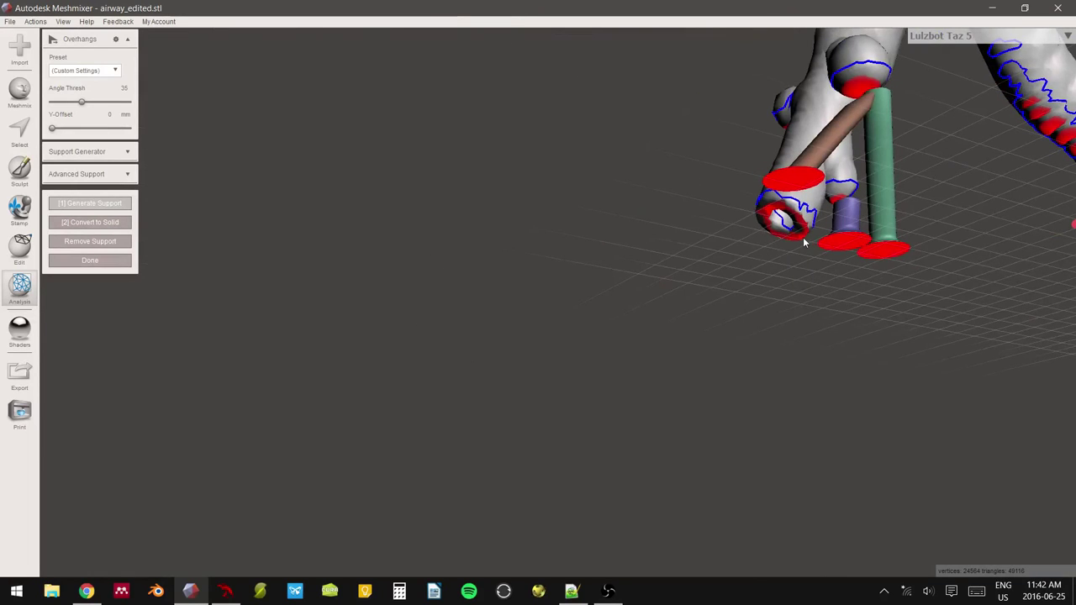
left_click(769, 222)
scroll(861, 171, "up", 3)
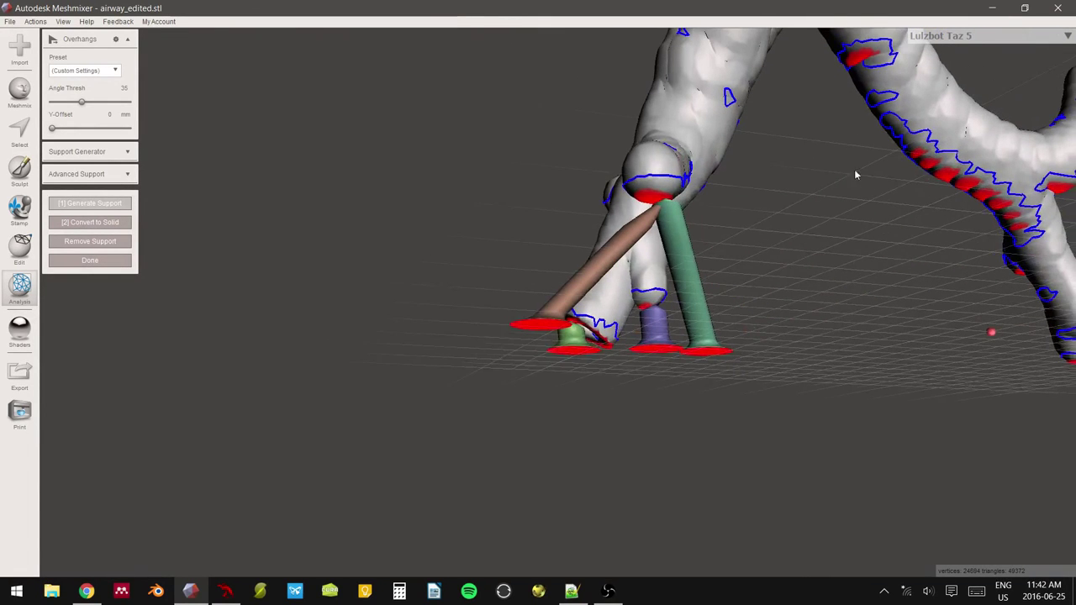
Add supports from the print bed to the underside of the curved branch and its closed lower tips.
left_click(947, 175)
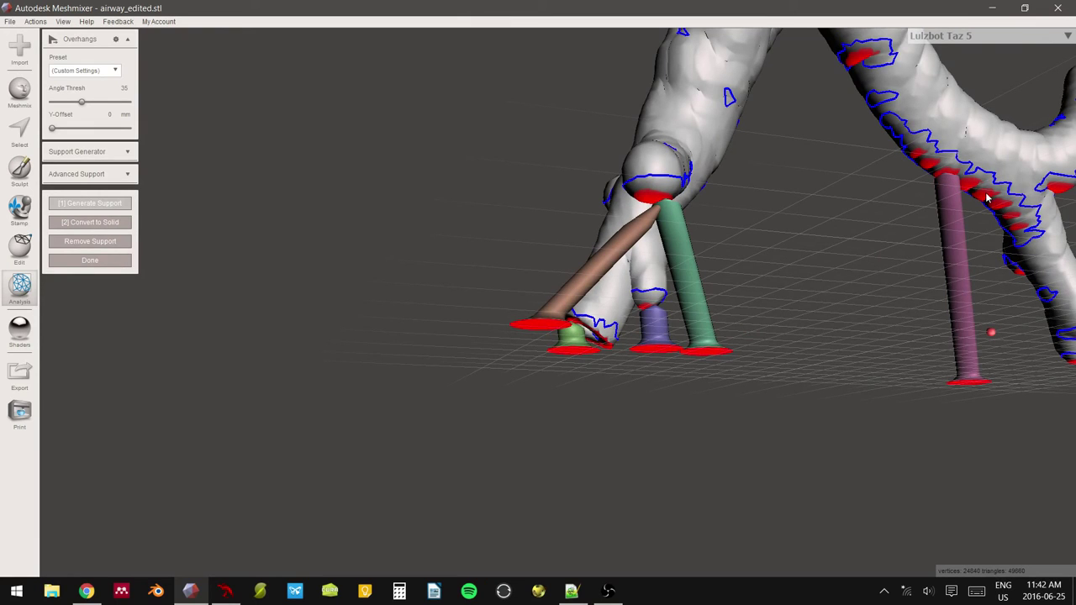
middle_click_drag(1003, 216, 892, 257)
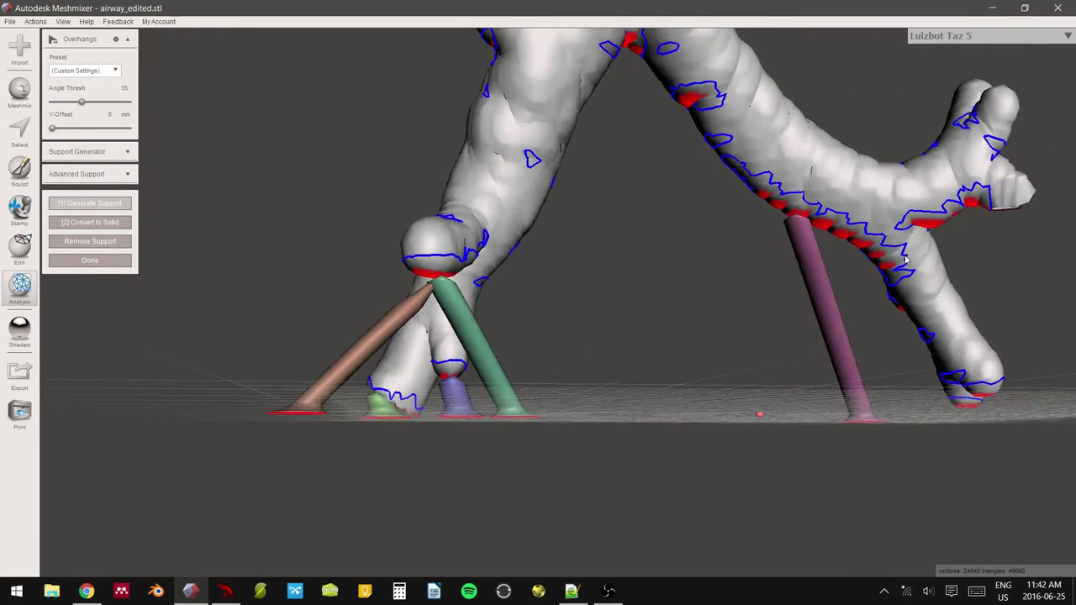
left_click_drag(845, 241, 984, 320)
right_click_drag(978, 364, 958, 342)
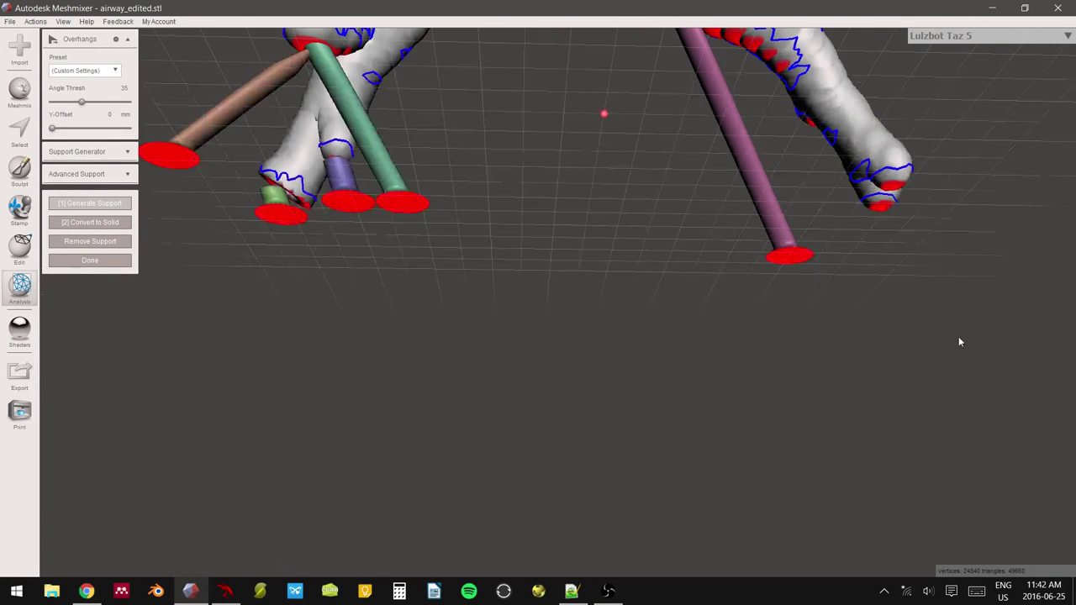
left_click(897, 186)
right_click_drag(923, 134, 587, 187)
Add supports beneath the side twigs of the curved branch and the upper twig cluster on the opposite branch.
left_click(585, 213)
right_click_drag(354, 80, 286, 166)
middle_click_drag(430, 195, 885, 229)
right_click_drag(885, 230, 450, 298)
scroll(413, 229, "up", 3)
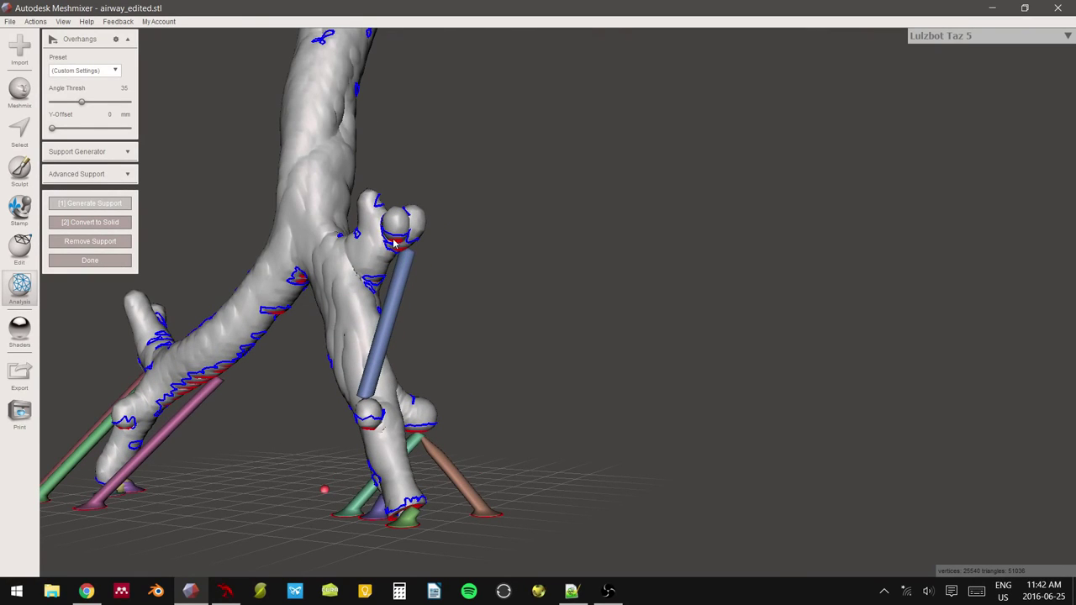
Add another support from the rounded side branch near the open end down to the print bed.
right_click_drag(401, 374, 338, 537)
middle_click_drag(338, 538, 366, 420)
left_click_drag(360, 411, 331, 515)
right_click_drag(331, 515, 623, 330)
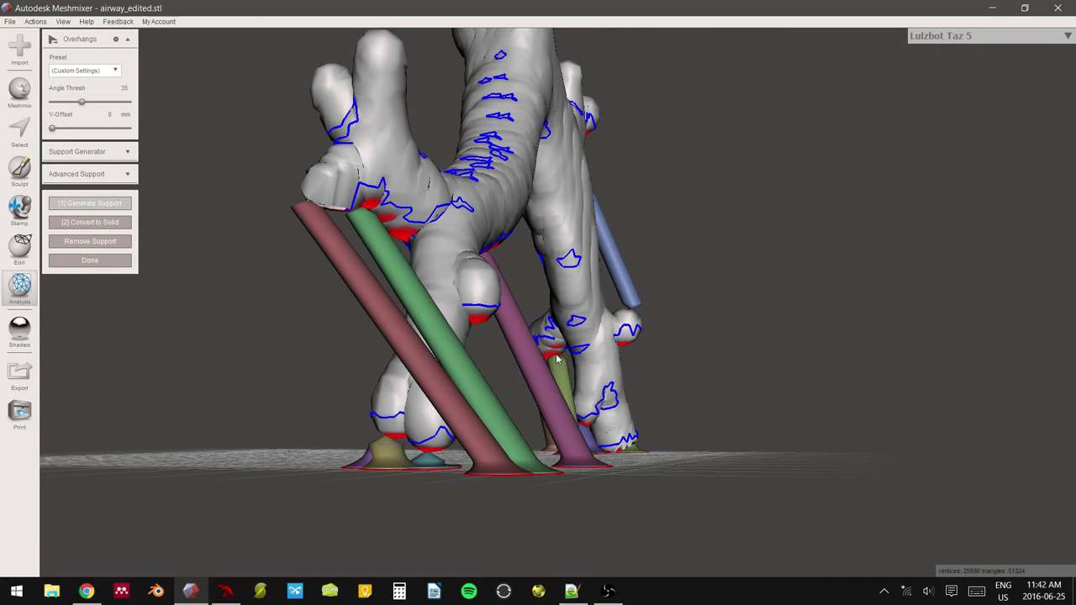
Try to add a support from the small rounded stub on the curved branch down to the print bed.
right_click_drag(558, 361, 506, 323)
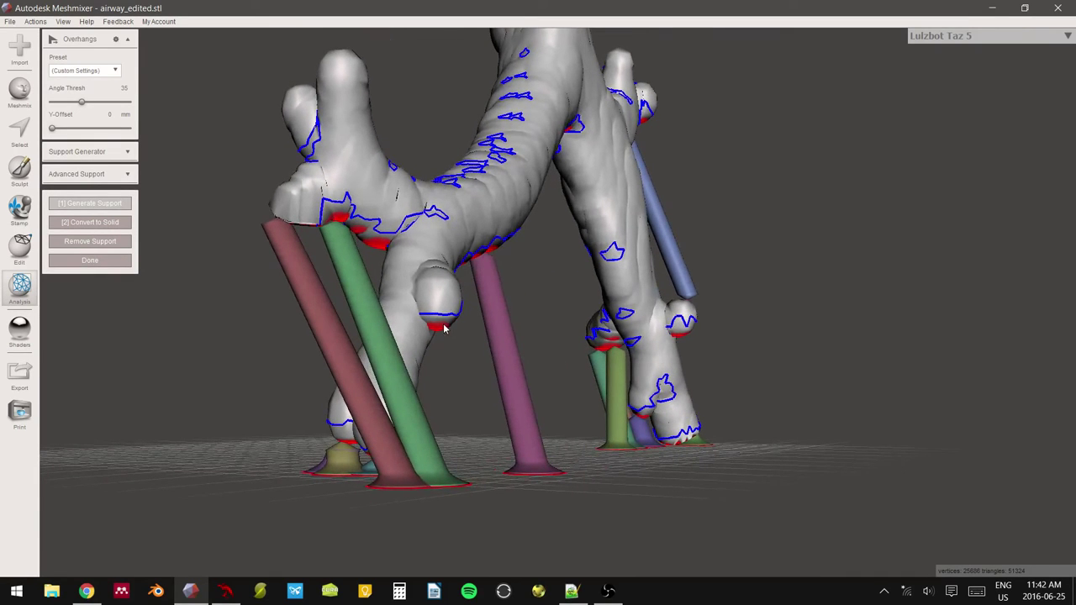
right_click_drag(464, 358, 418, 282)
left_click_drag(413, 280, 473, 372)
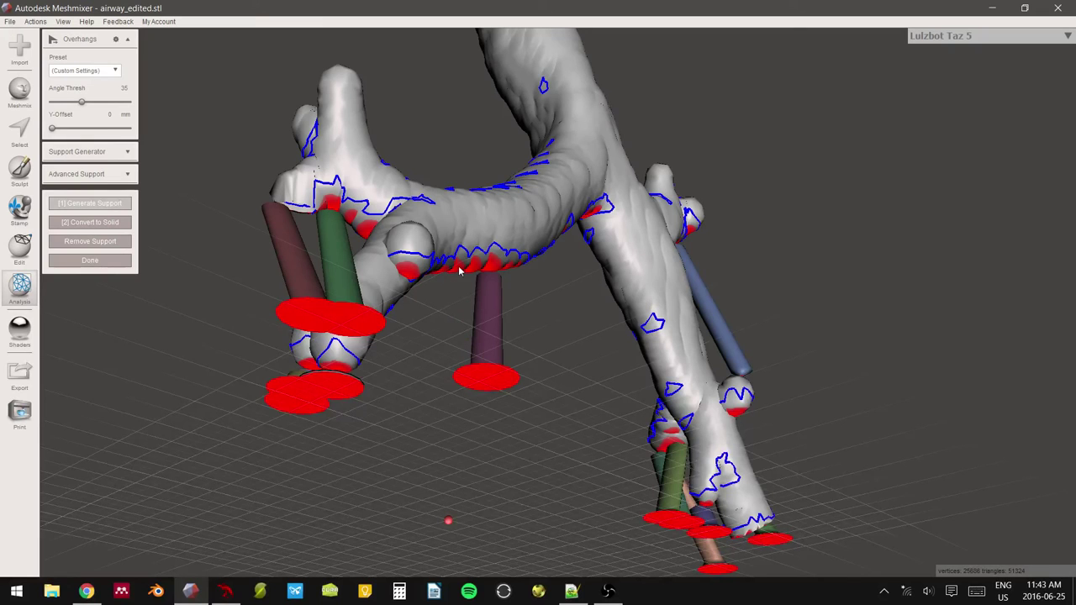
Try to add supports from the underside of the curved branch down to the print bed.
left_click_drag(475, 271, 433, 437)
right_click_drag(558, 365, 449, 350)
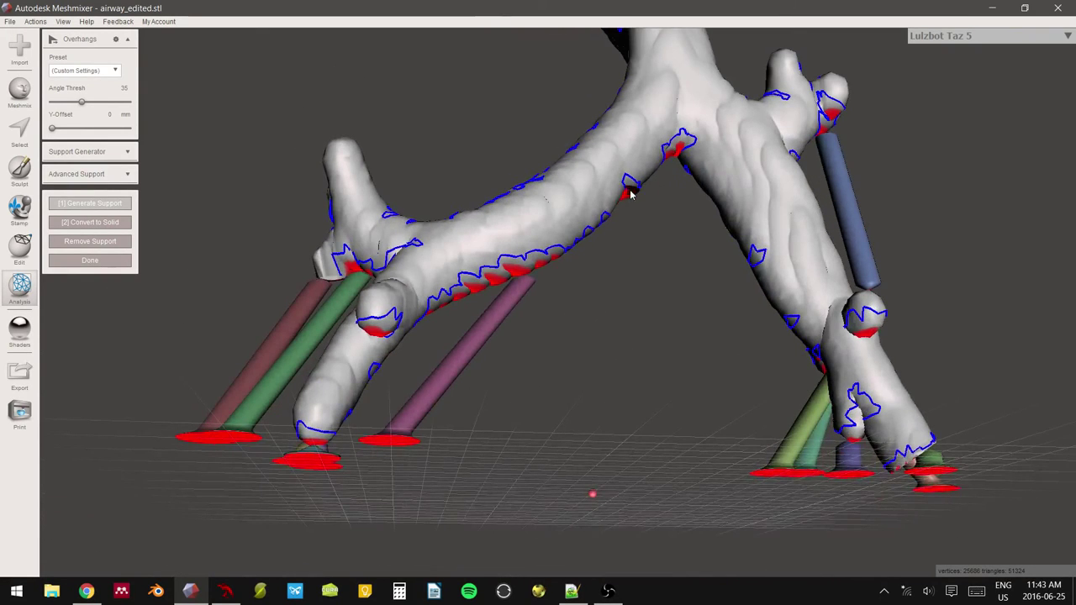
right_click_drag(515, 191, 599, 186)
left_click_drag(475, 119, 452, 406)
right_click_drag(446, 324, 368, 12)
scroll(394, 104, "down", 5)
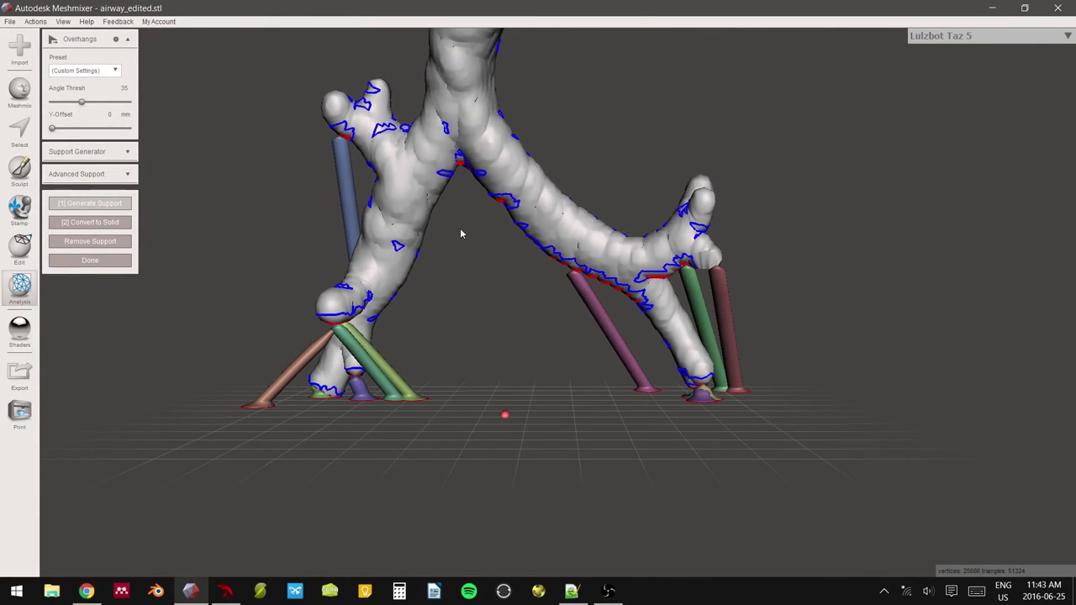
Try to add a support from the isolated overhang patch just below the fork on the curved branch to the print bed.
right_click_drag(455, 183, 520, 136)
mouse_move(515, 138)
left_mouse_down()
mouse_move(498, 356)
mouse_move(514, 415)
mouse_move(561, 275)
mouse_move(535, 393)
mouse_move(527, 385)
left_mouse_up()
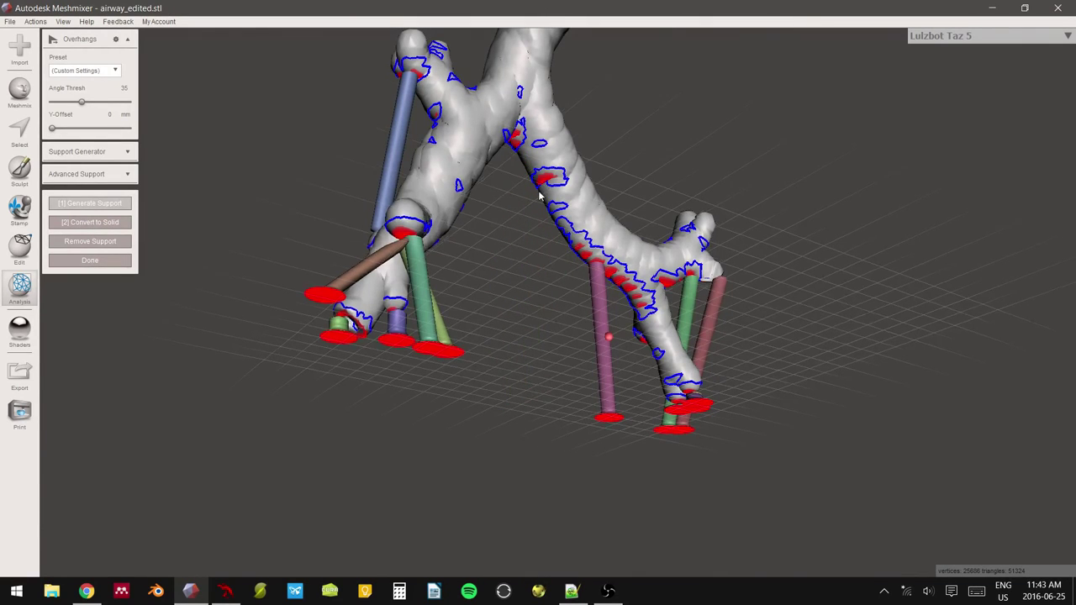
right_click_drag(537, 190, 561, 192)
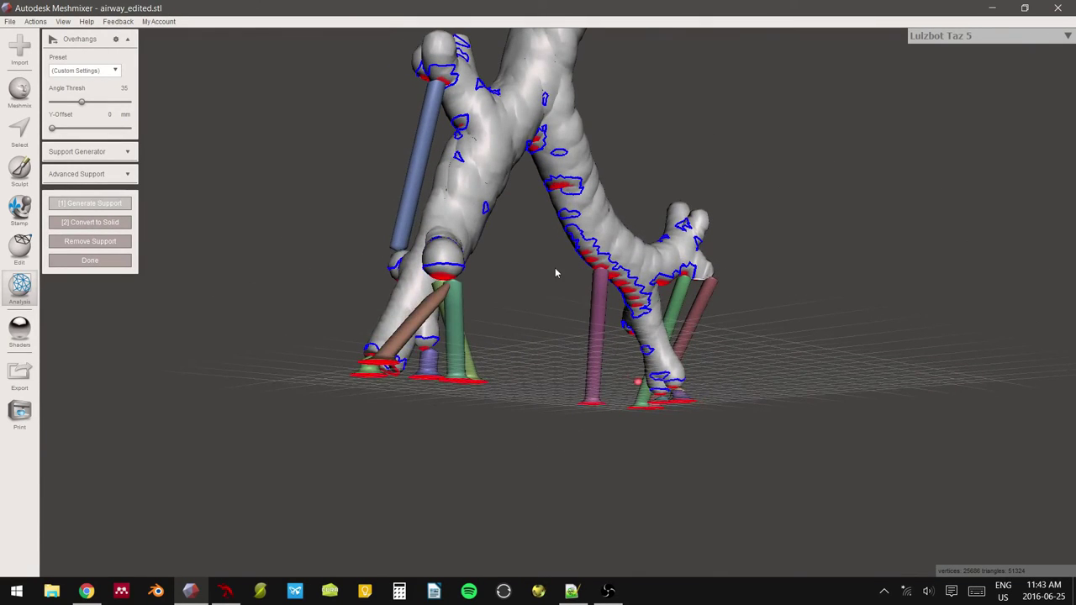
mouse_move(561, 186)
left_mouse_down()
mouse_move(533, 405)
mouse_move(592, 391)
mouse_move(602, 286)
mouse_move(590, 370)
mouse_move(564, 400)
mouse_move(552, 396)
left_mouse_up()
right_click_drag(551, 397, 510, 230)
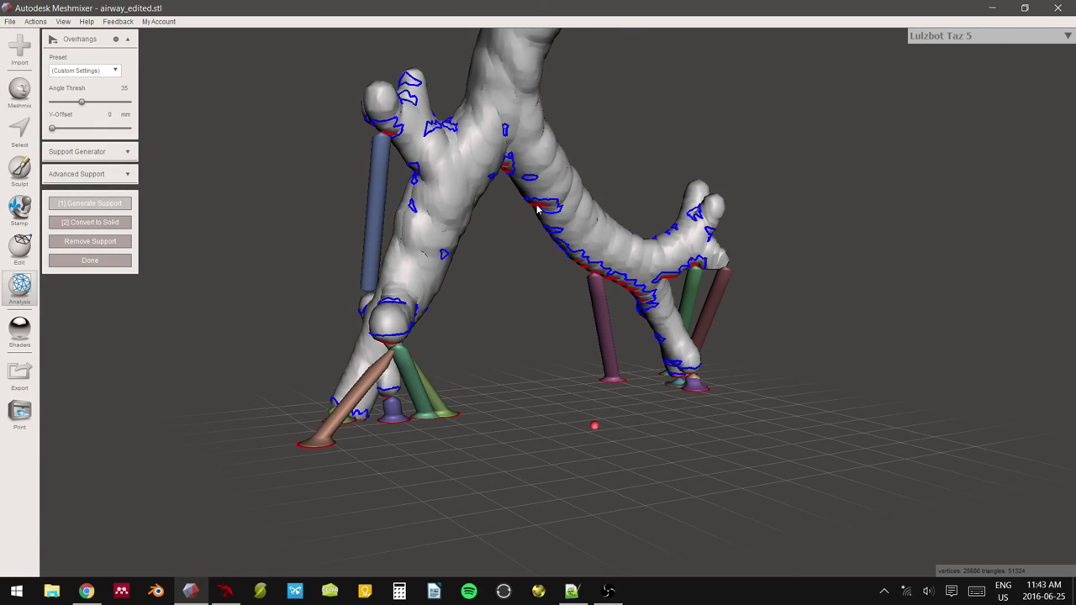
Reduce the generated supports' post diameter to 2.254 mm and tip diameter to 0.313 mm.
left_click(126, 152)
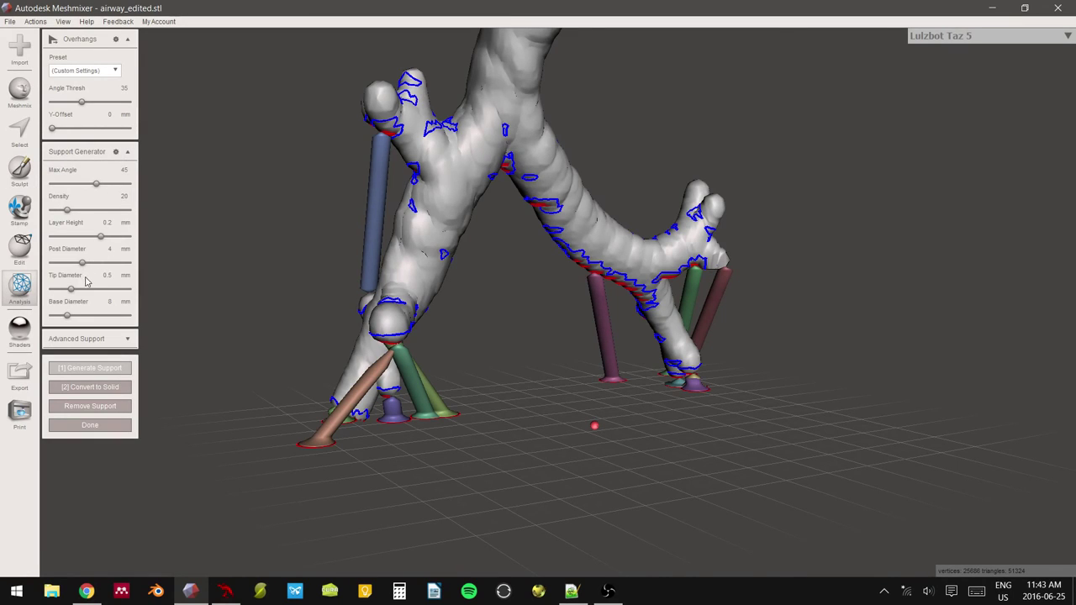
left_click_drag(73, 289, 76, 262)
right_click_drag(670, 233, 571, 176)
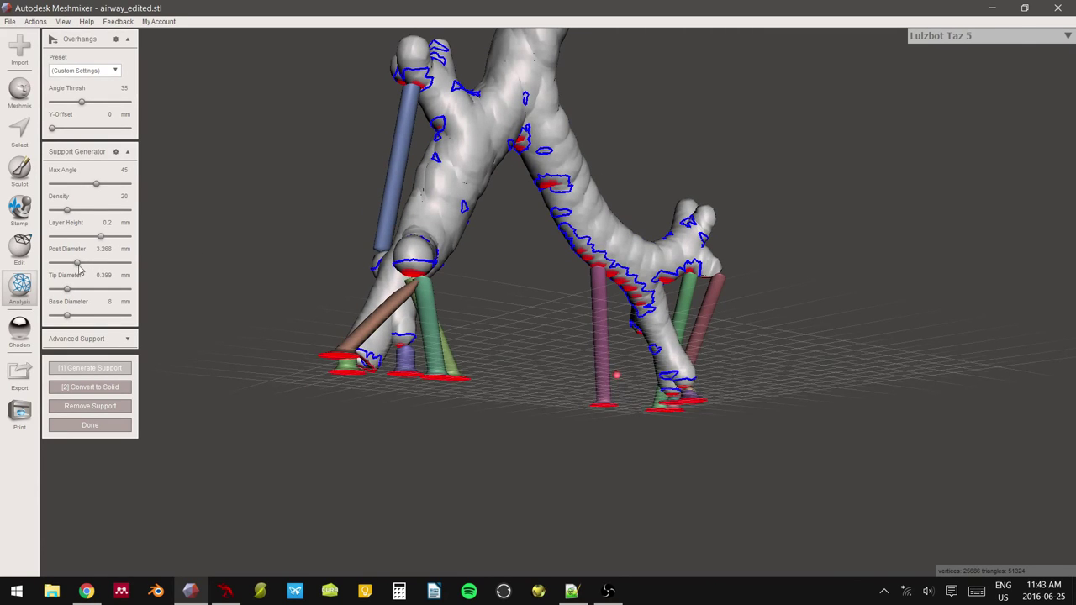
left_click_drag(76, 265, 63, 290)
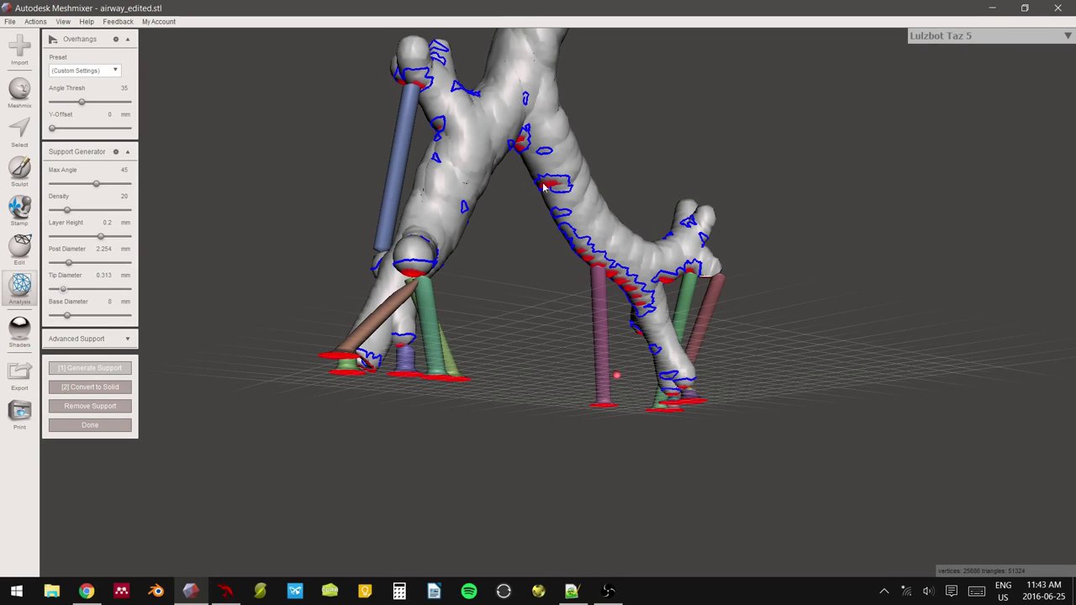
Add thin supports from the isolated overhang patch on the upper curved branch down to the print bed.
left_click(547, 181)
right_click_drag(548, 181, 581, 255)
left_click(512, 190)
Add a row of thin supports along the lower underside of the curved branch and beneath its side twig.
left_click(577, 258)
left_click(589, 265)
left_click(603, 273)
left_click(619, 279)
left_click(632, 289)
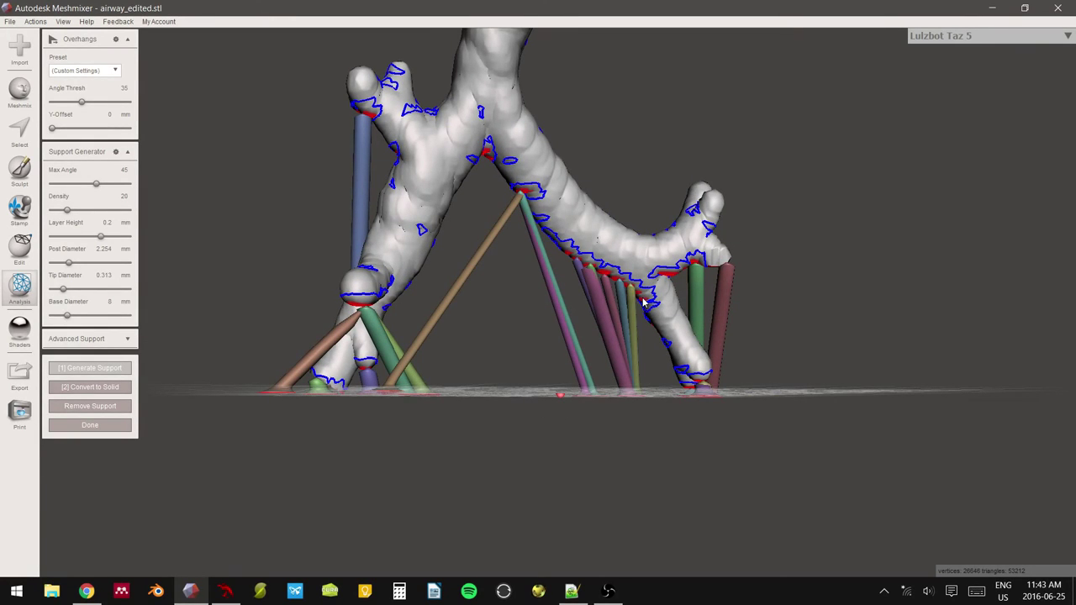
left_click(642, 302)
left_click(673, 279)
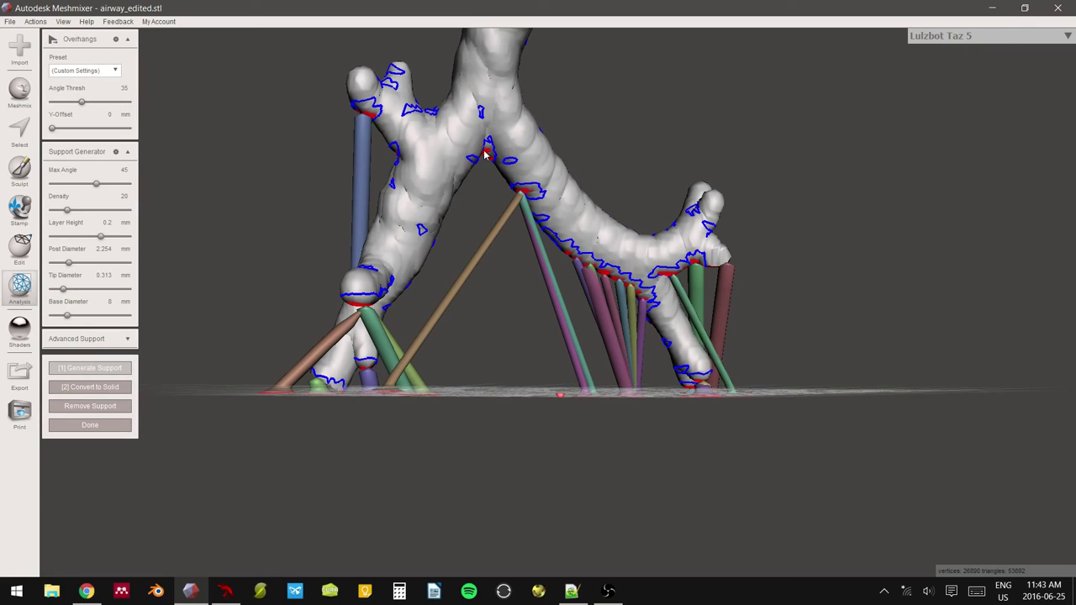
Try to add a support from the overhang at the fork between the two branches.
mouse_move(486, 155)
left_mouse_down()
mouse_move(490, 236)
mouse_move(494, 214)
left_mouse_up()
right_click_drag(495, 204, 457, 157)
left_click_drag(466, 155, 472, 192)
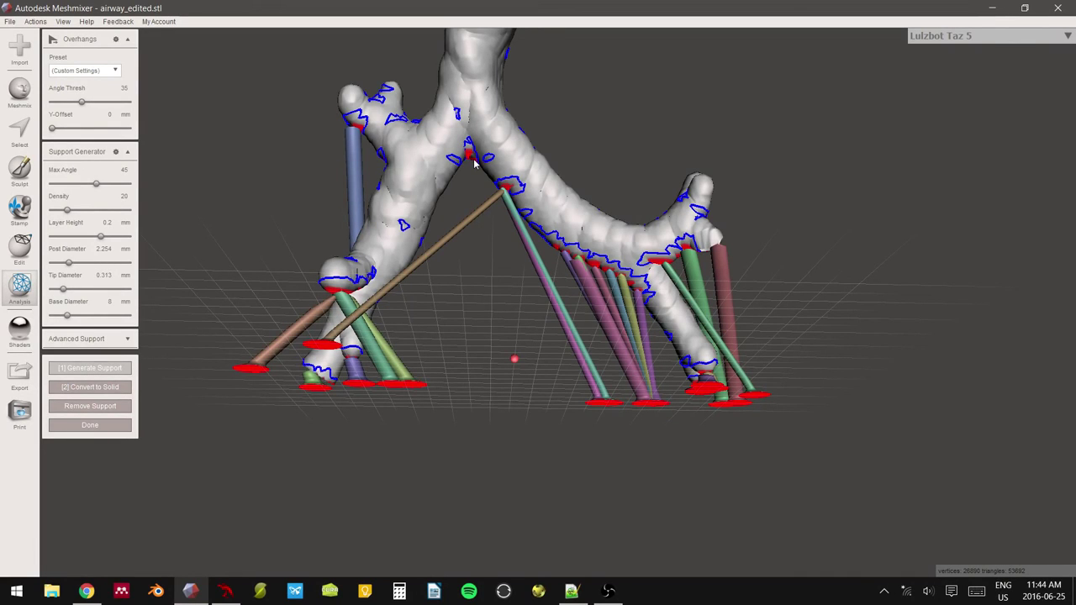
Add thin supports beneath the small stub and upper twig of the straighter branch, plus two more under the curved branch.
right_click_drag(430, 236, 621, 286)
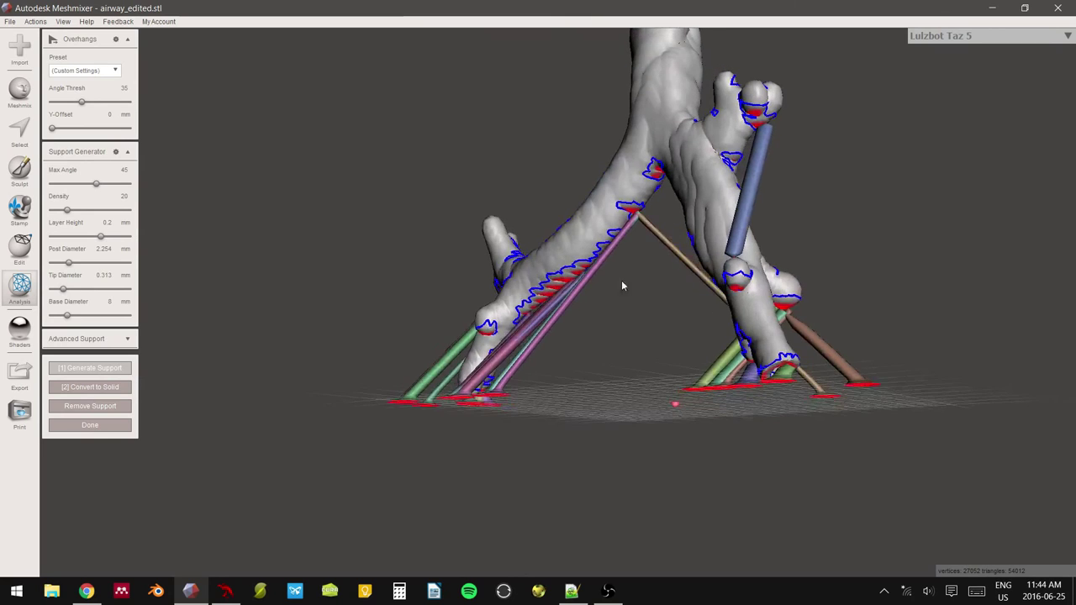
left_click(736, 287)
right_click_drag(737, 287, 639, 266)
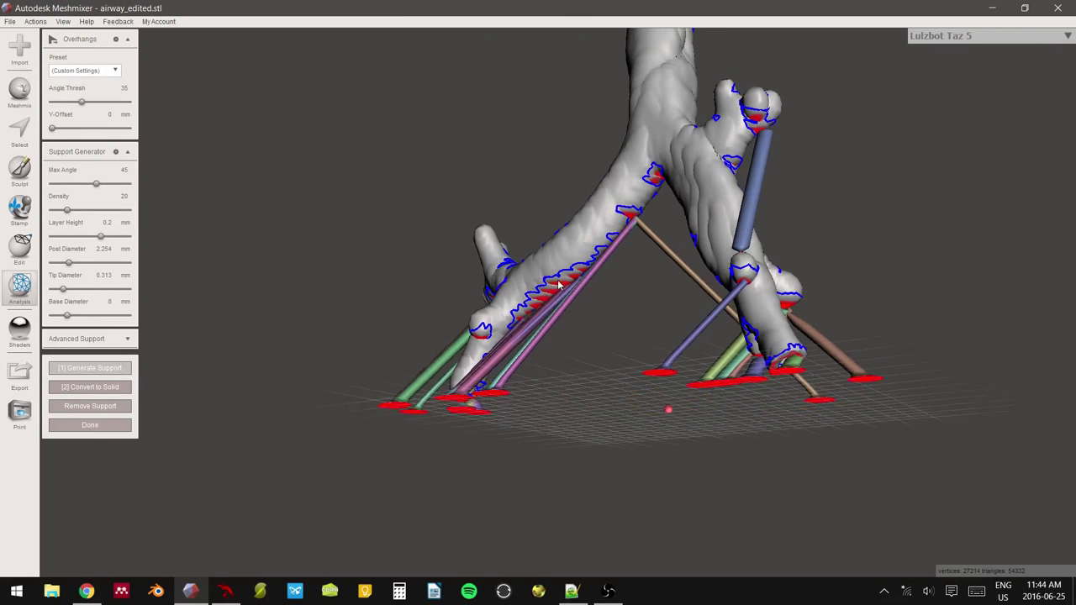
left_click(561, 287)
left_click(542, 304)
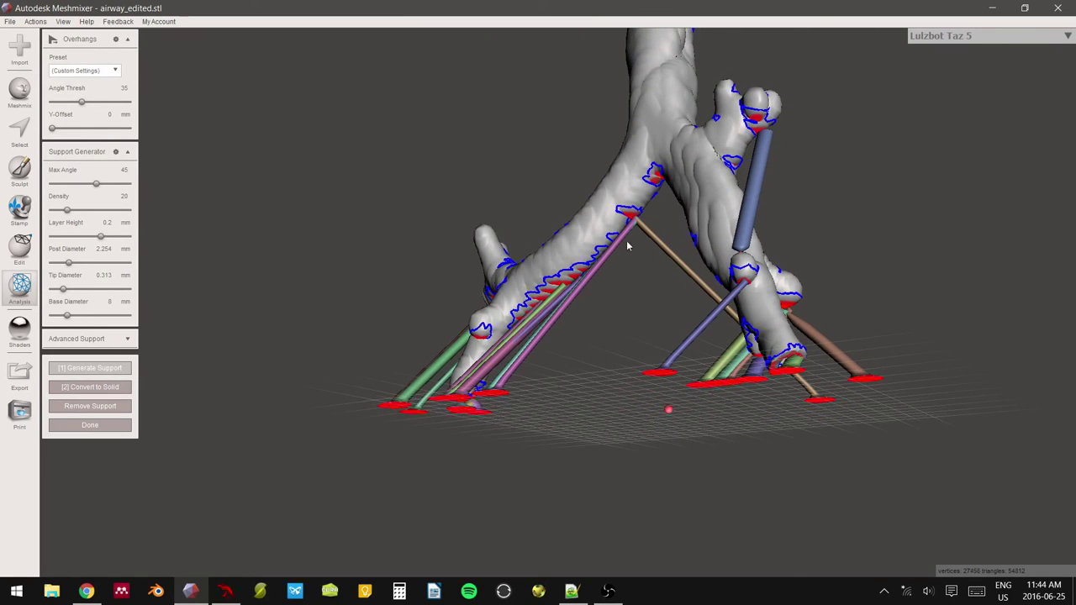
left_click(762, 114)
right_click_drag(760, 116, 712, 202)
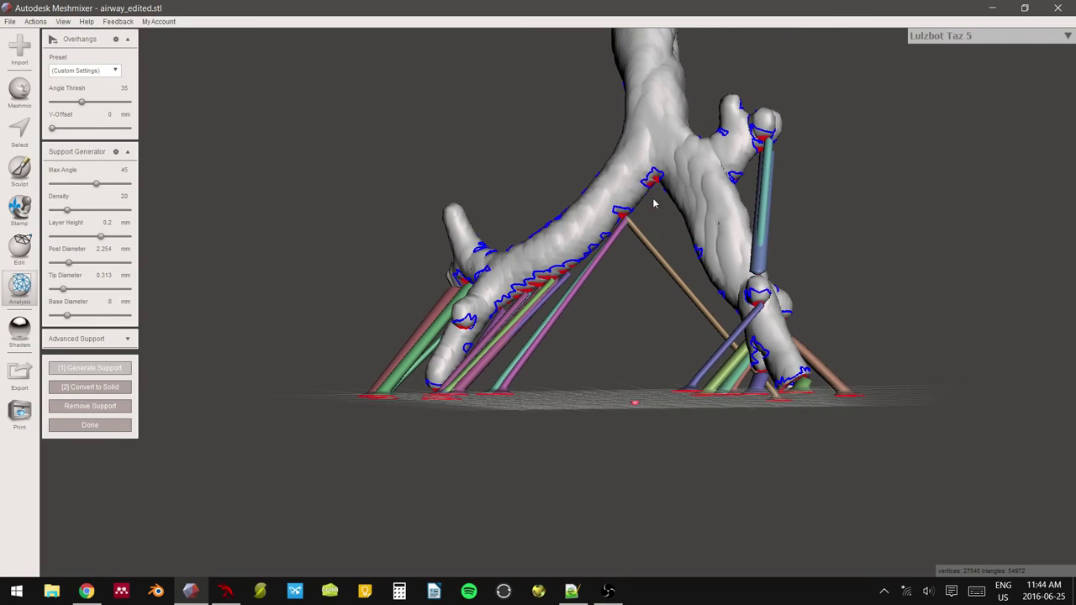
Retry a support at the fork and add another beneath the upper twig cluster of the straighter branch.
right_click_drag(652, 242, 340, 135)
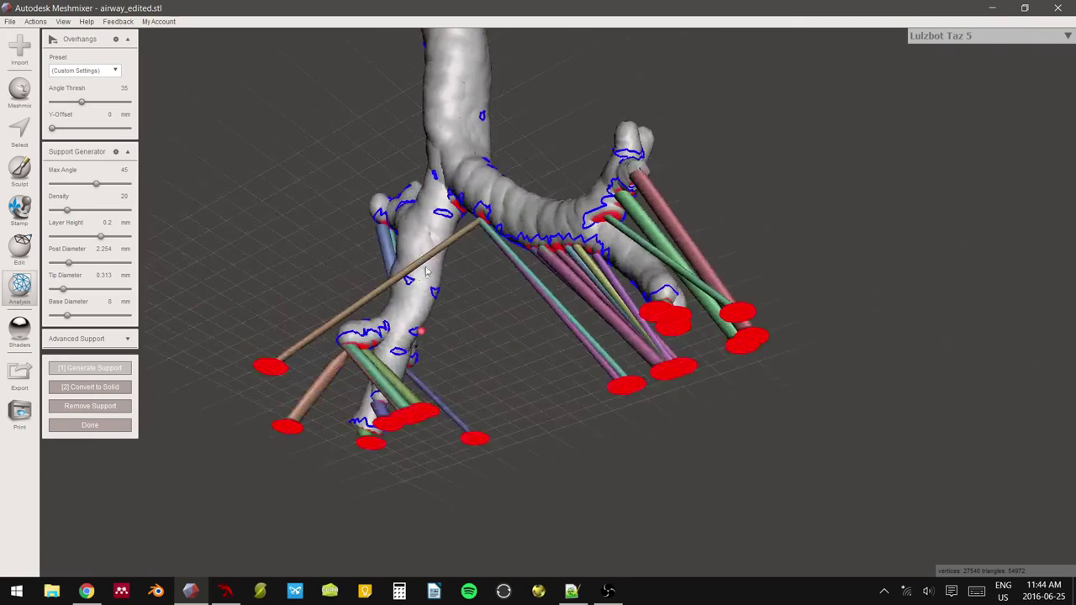
right_click_drag(430, 259, 480, 144)
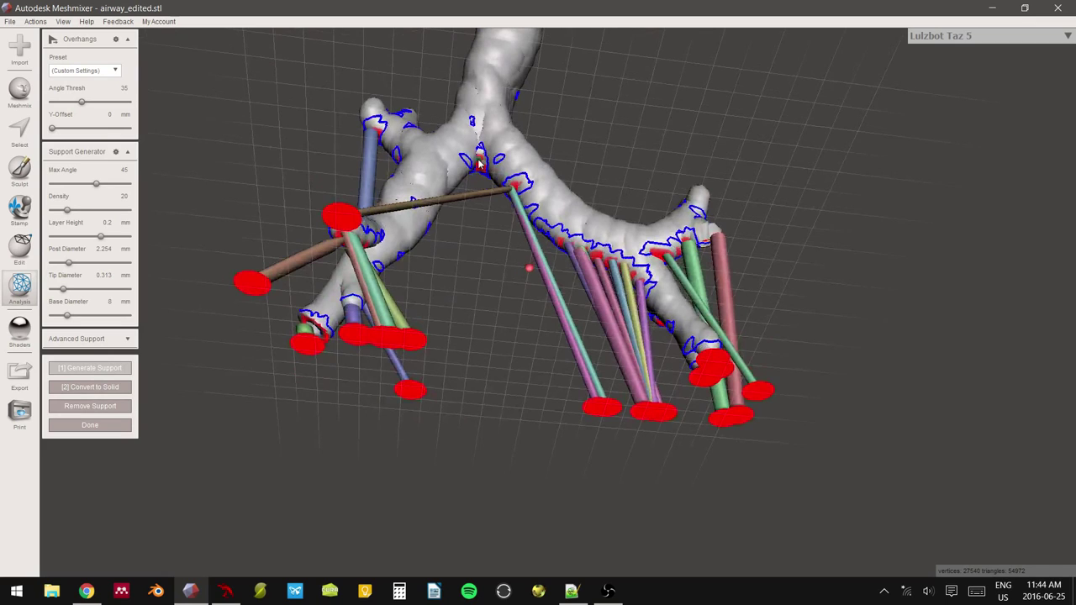
left_click_drag(479, 164, 483, 200)
right_click_drag(483, 200, 531, 101)
right_click_drag(460, 109, 741, 122)
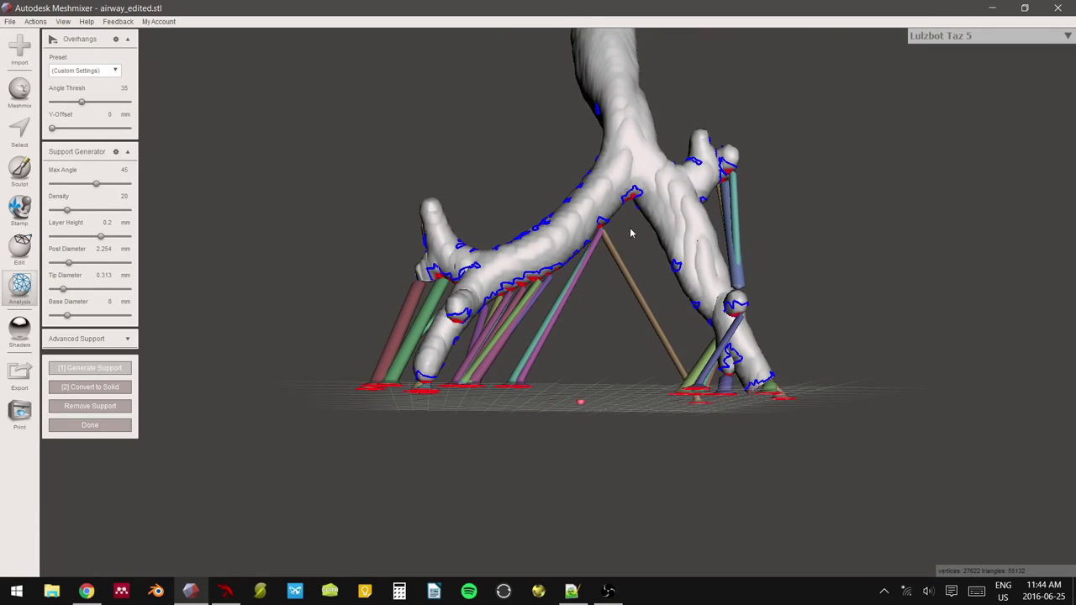
Set the support generator's maximum angle to 35.
right_click_drag(308, 208, 196, 192)
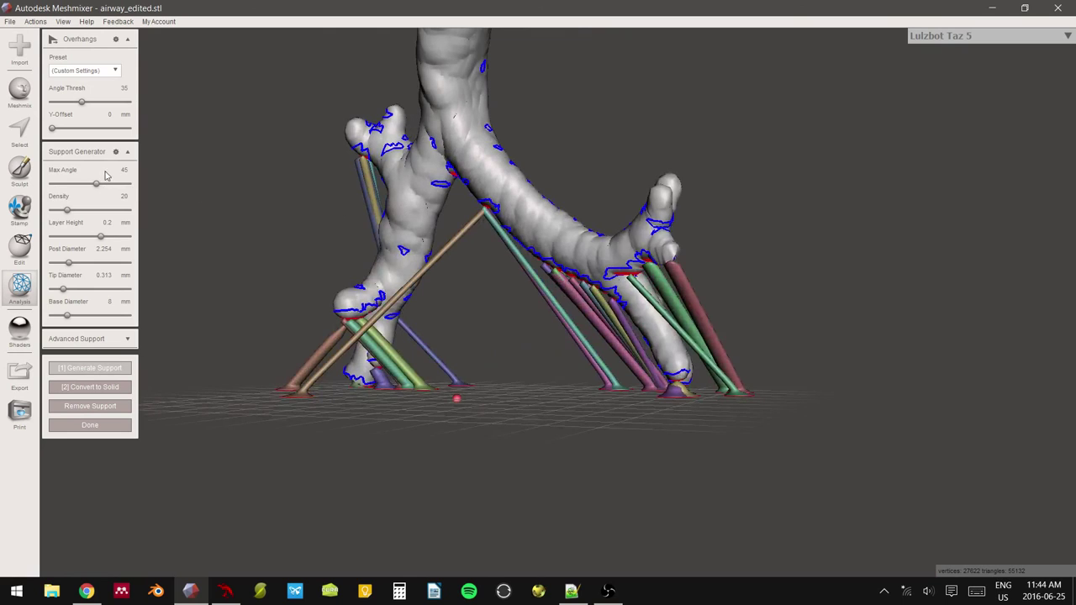
left_click_drag(92, 185, 83, 184)
right_click_drag(279, 219, 179, 341)
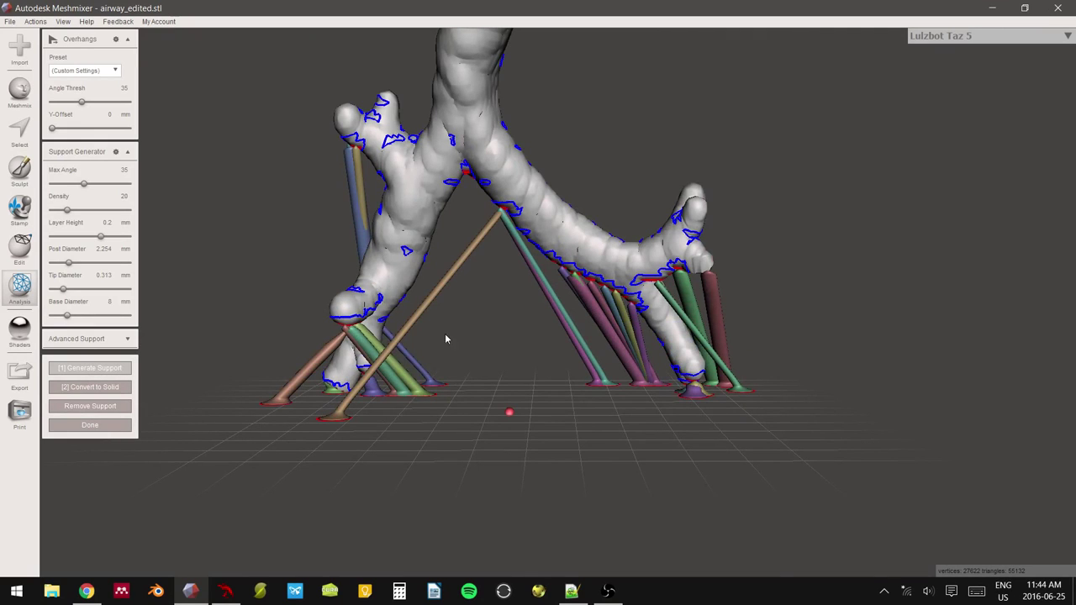
right_click_drag(404, 351, 330, 55)
right_click_drag(561, 180, 553, 165)
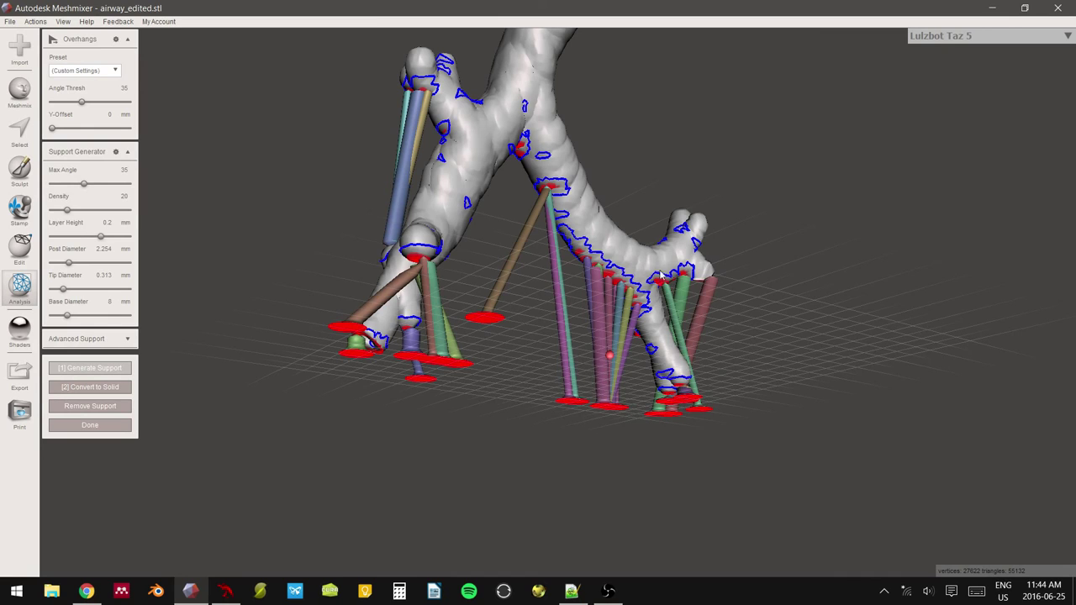
Add supports beneath the overhang near the trachea's open upper end, landing on the model below.
right_click_drag(661, 241, 535, 209)
scroll(492, 214, "up", 3)
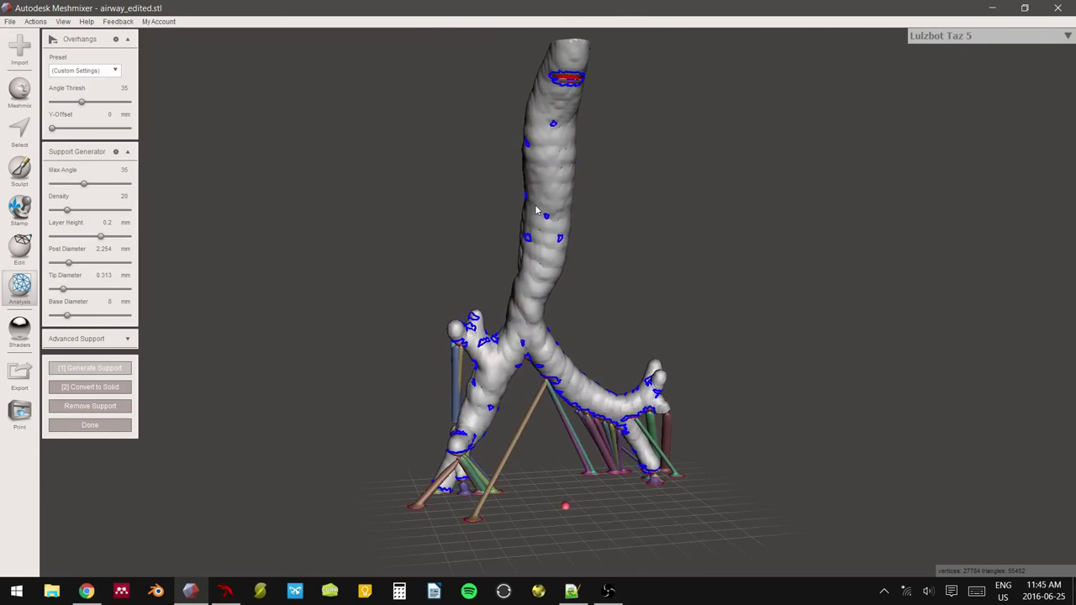
left_click(569, 80)
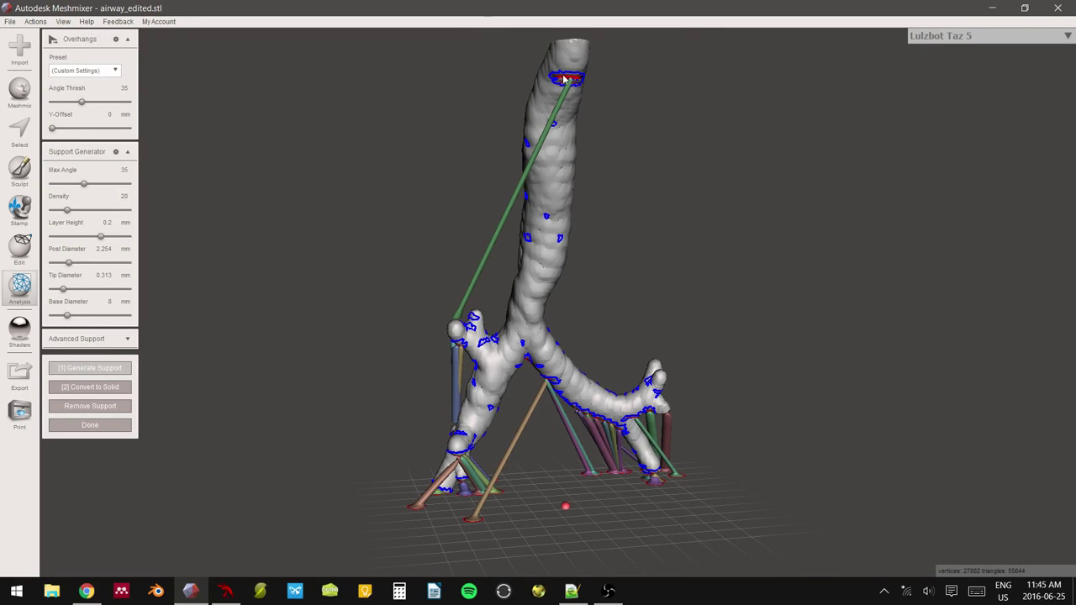
left_click(572, 78)
right_click_drag(578, 82, 314, 186)
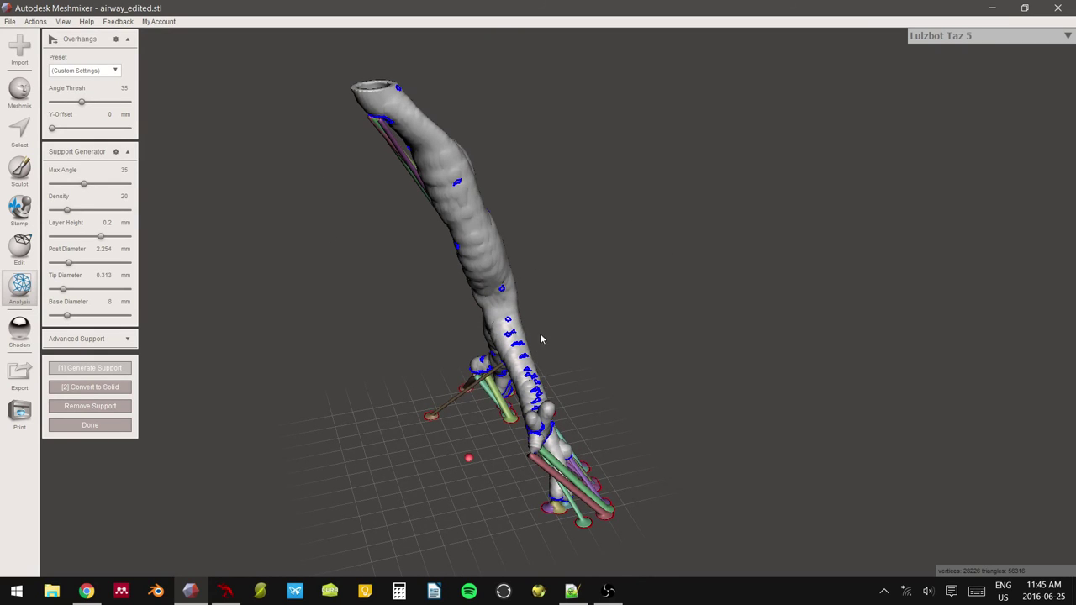
Add one more support to the group beneath the trachea's upper overhang.
right_click_drag(532, 365, 553, 387)
right_click_drag(468, 397, 563, 181)
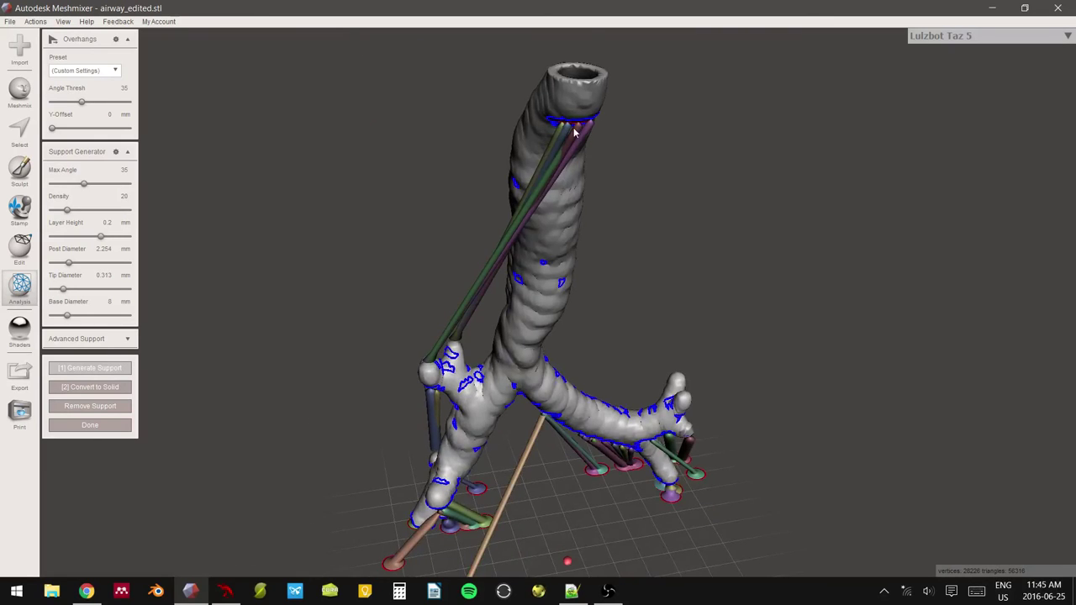
right_click_drag(574, 127, 564, 43)
right_click_drag(542, 198, 546, 375)
left_click(542, 134)
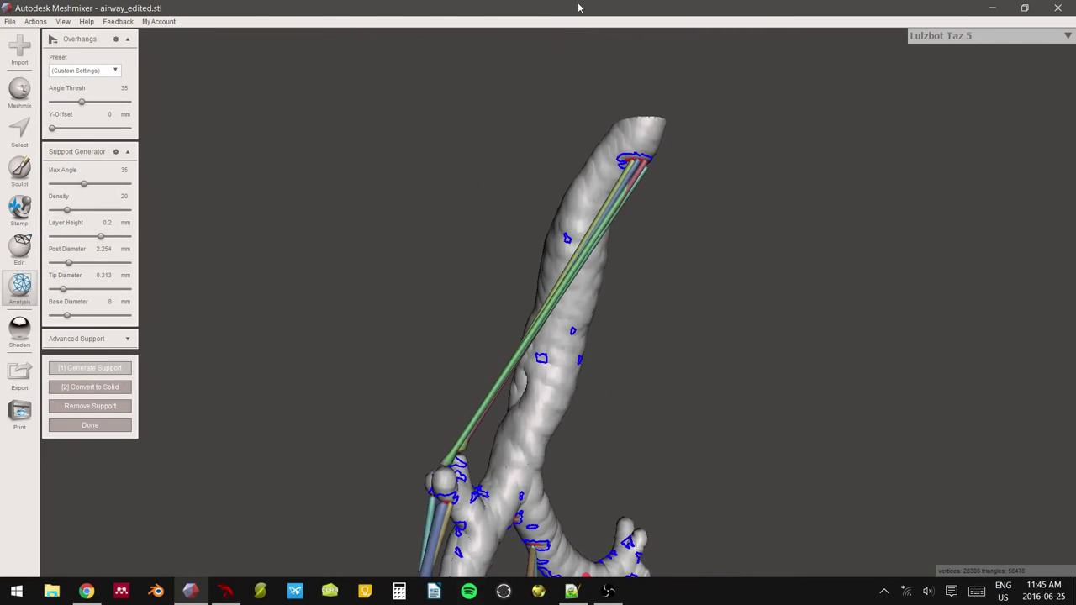
Keep the generated supports and finish the Overhangs analysis.
right_click_drag(461, 345, 353, 357)
left_click(94, 424)
right_click_drag(639, 244, 296, 243)
Export the supported model to the Desktop as an ASCII STL, replacing the existing airway_edited file.
right_click_drag(116, 292, 73, 319)
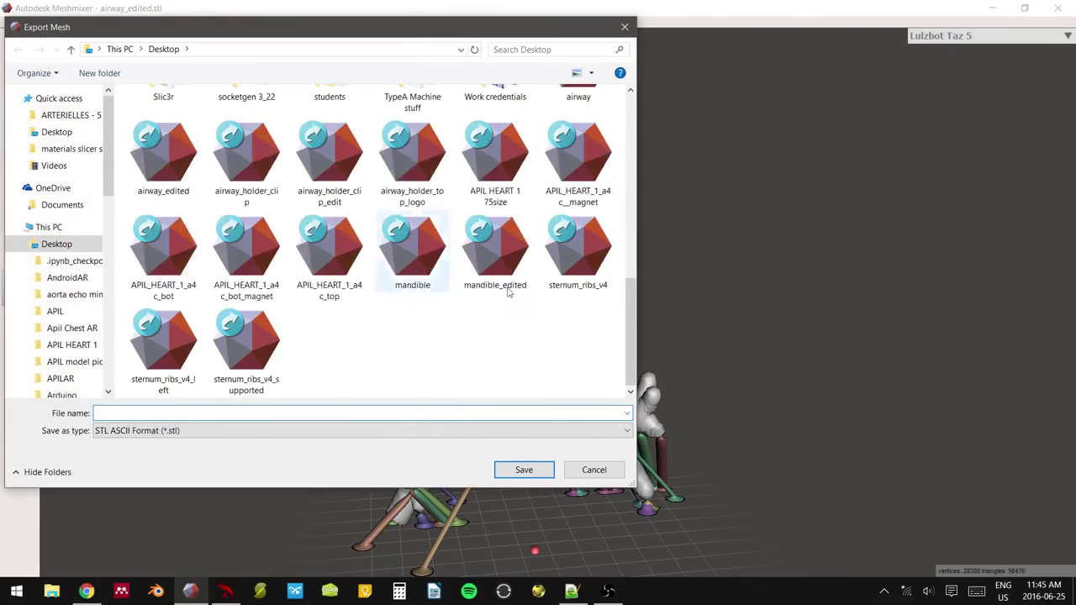
scroll(524, 276, "up", 3)
scroll(588, 252, "down", 3)
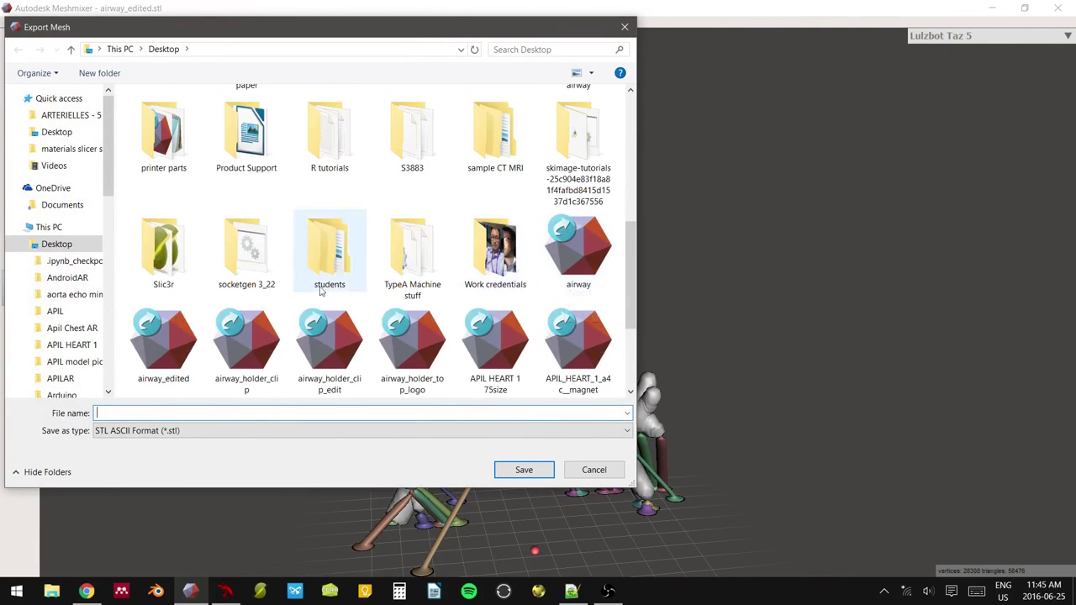
left_click(168, 348)
left_click(515, 462)
left_click(576, 298)
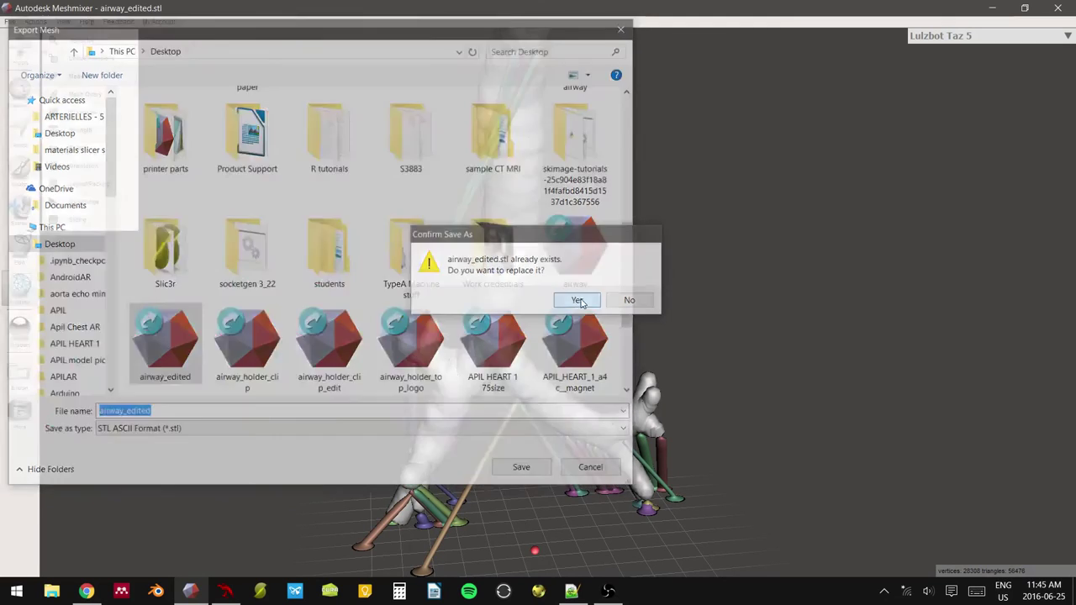